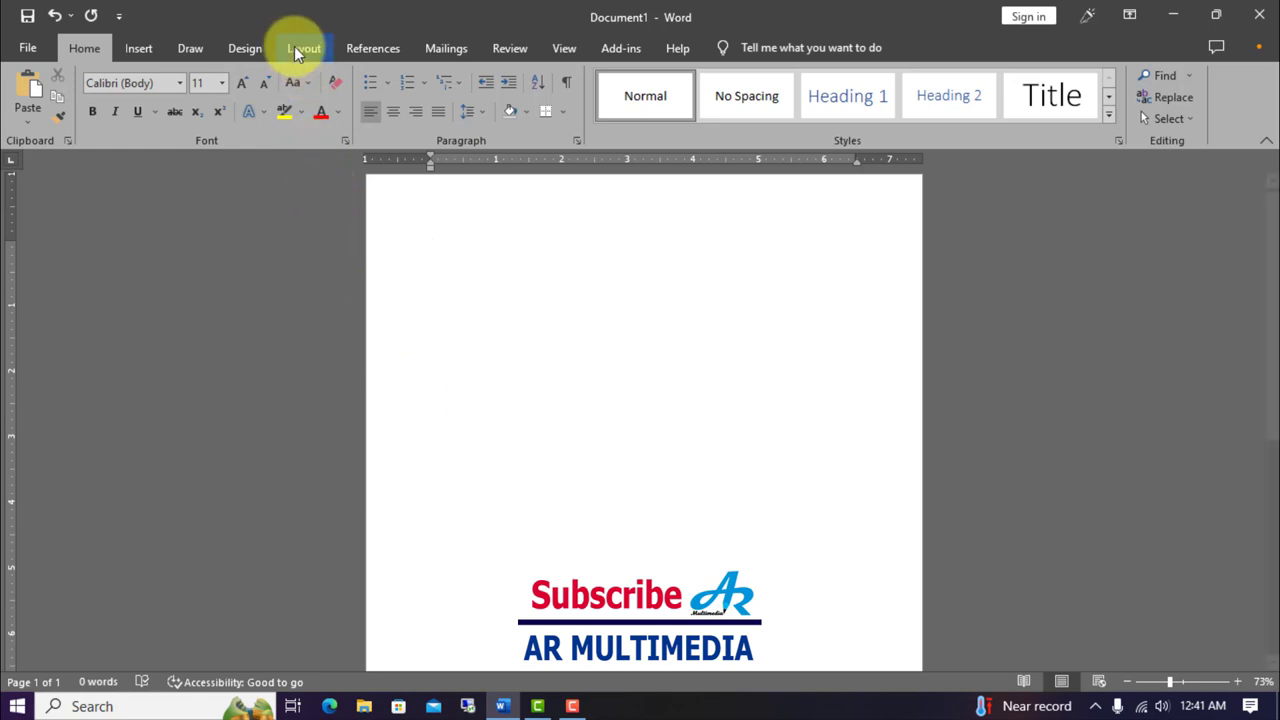
# Make the page A4 landscape with Normal 1-inch margins, then zoom out to see the whole page
pyautogui.click(296, 49)
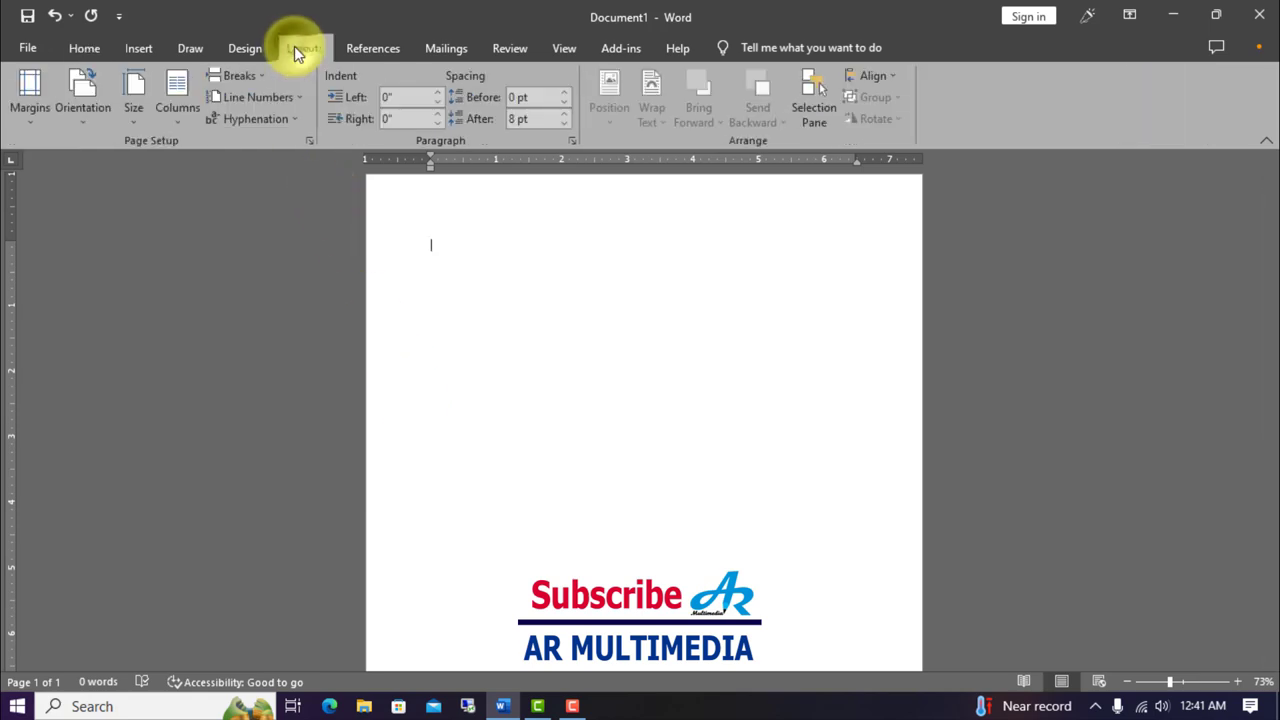
pyautogui.click(134, 121)
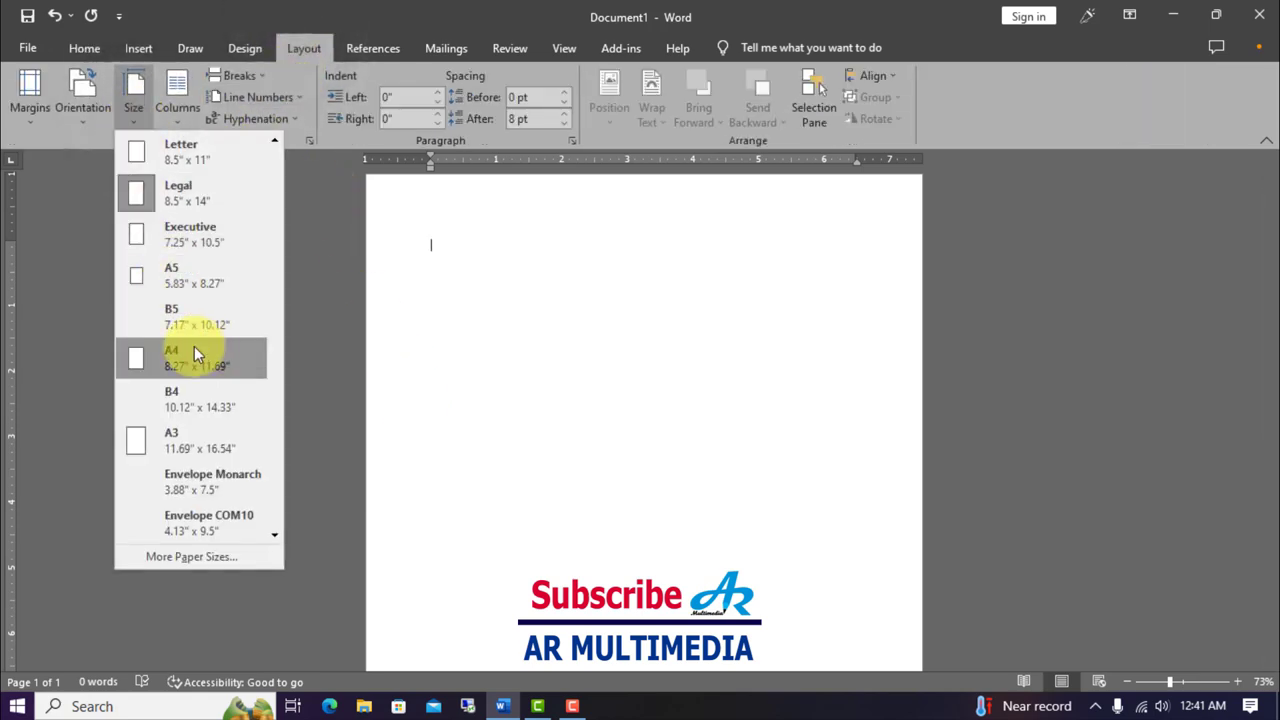
pyautogui.click(167, 358)
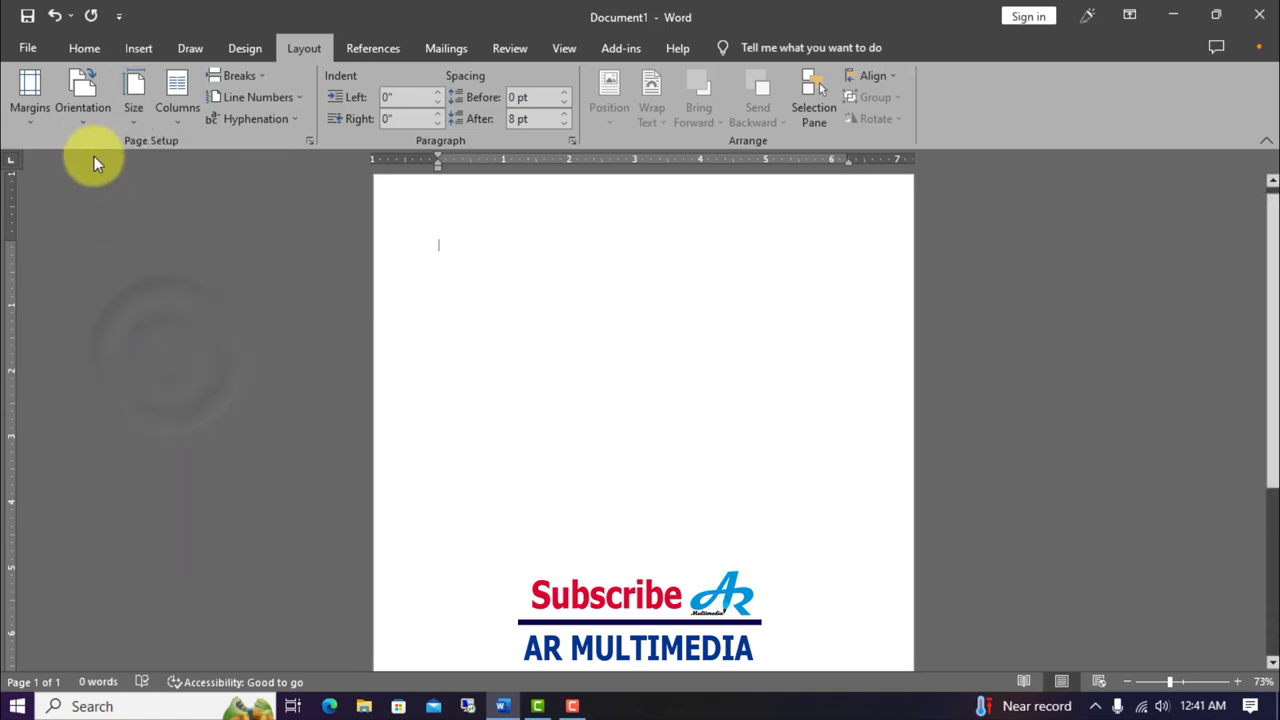
pyautogui.click(86, 121)
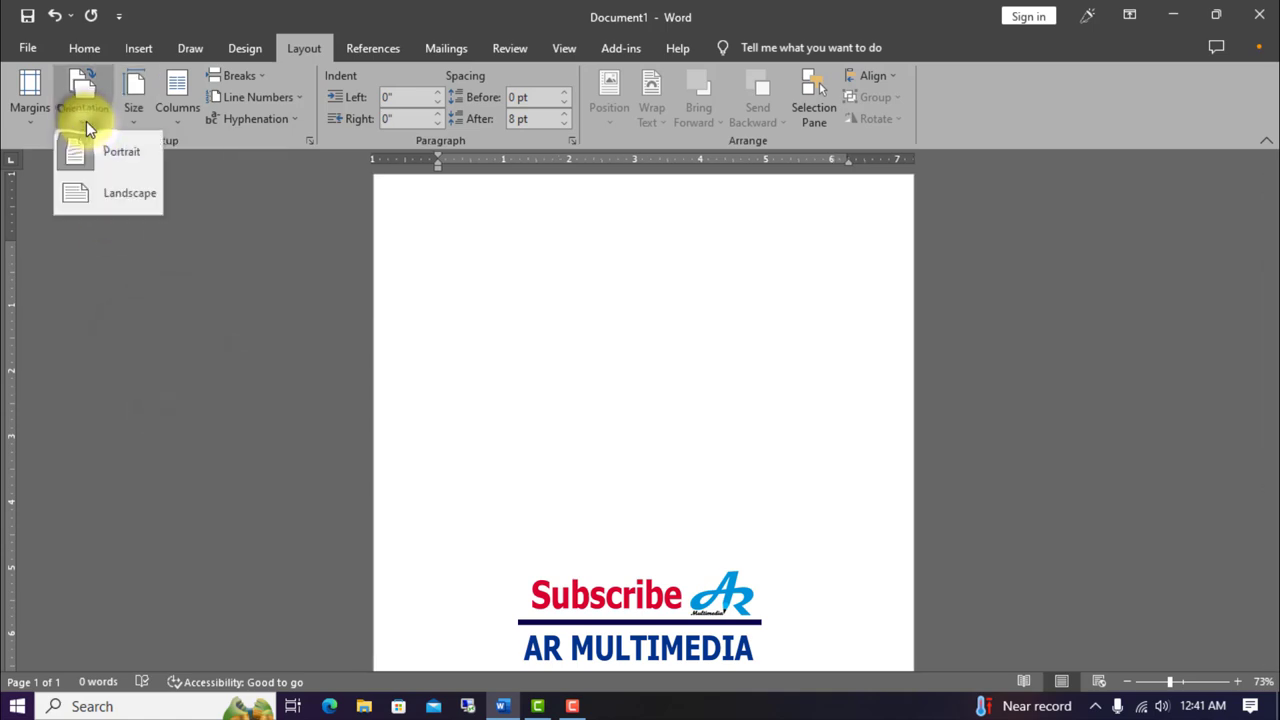
pyautogui.click(142, 194)
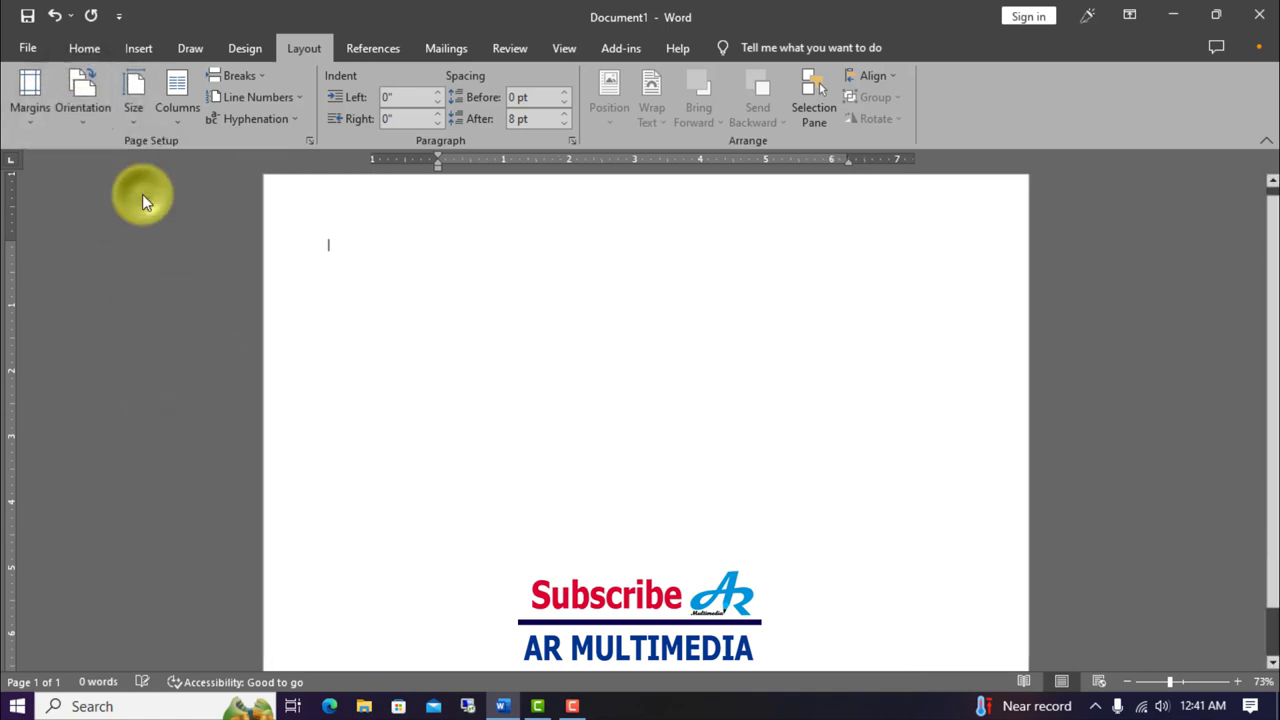
pyautogui.click(31, 120)
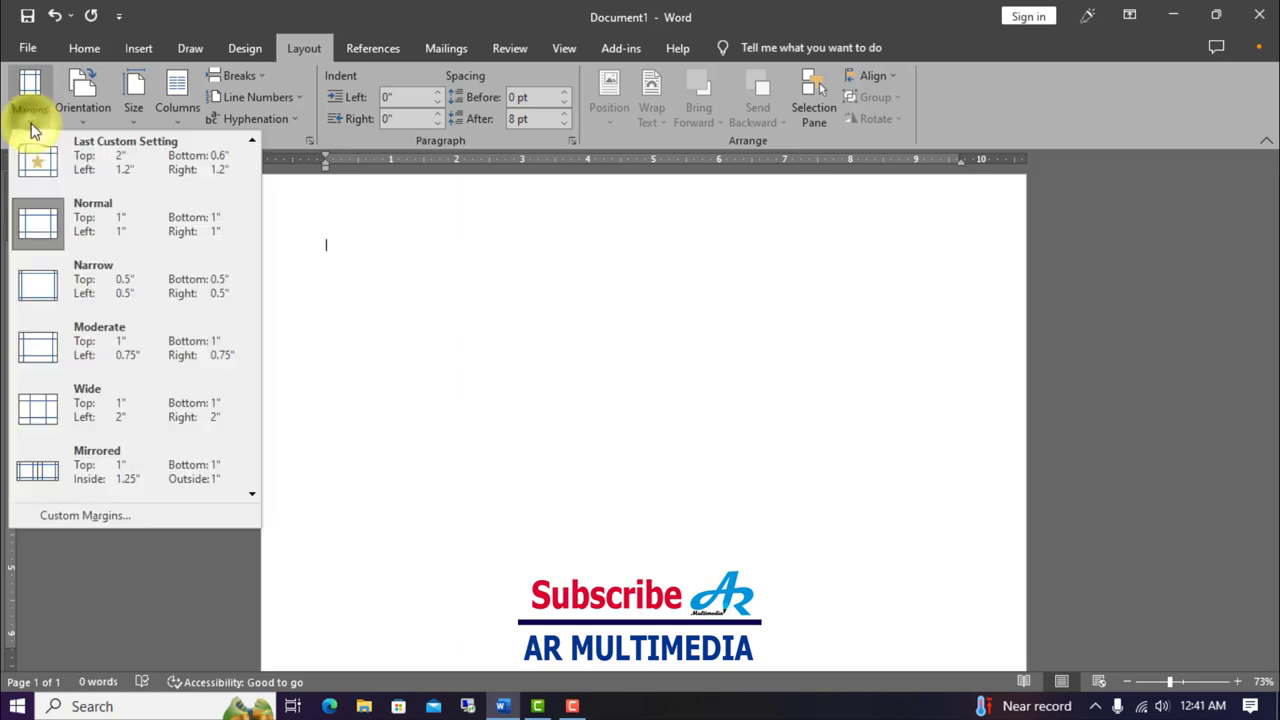
pyautogui.click(92, 214)
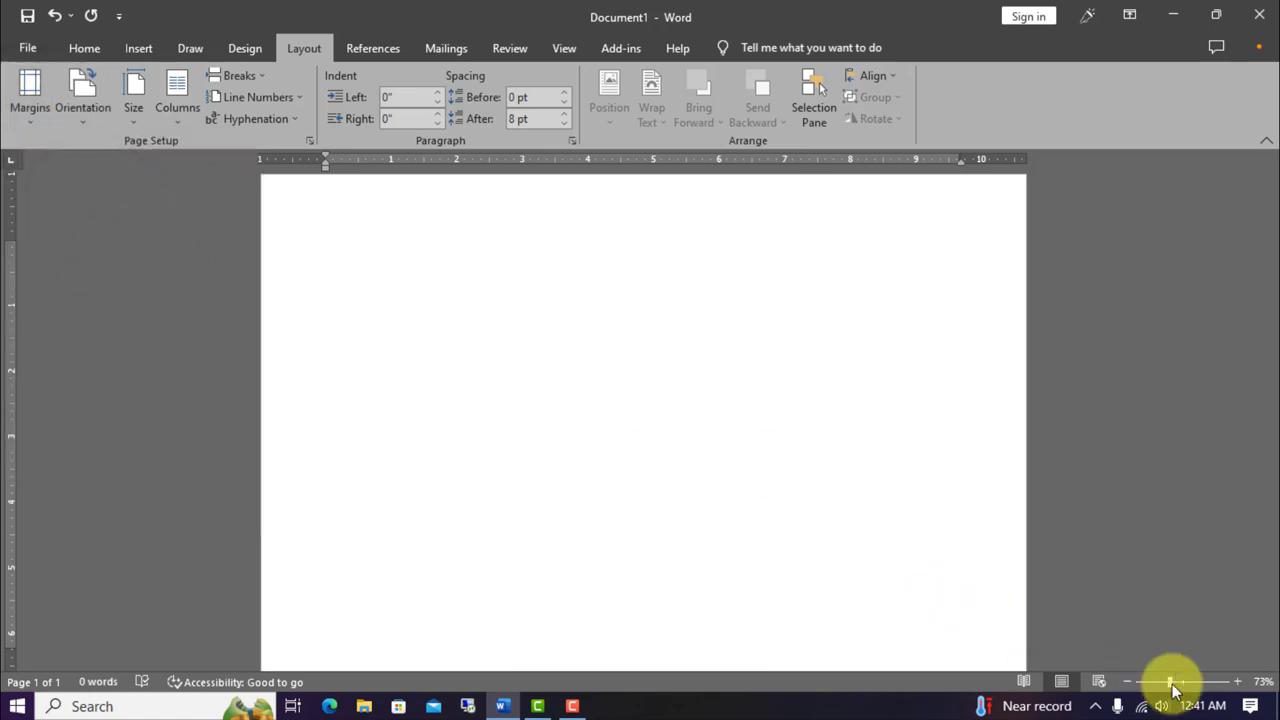
pyautogui.moveTo(1172, 682); pyautogui.dragTo(1166, 682)
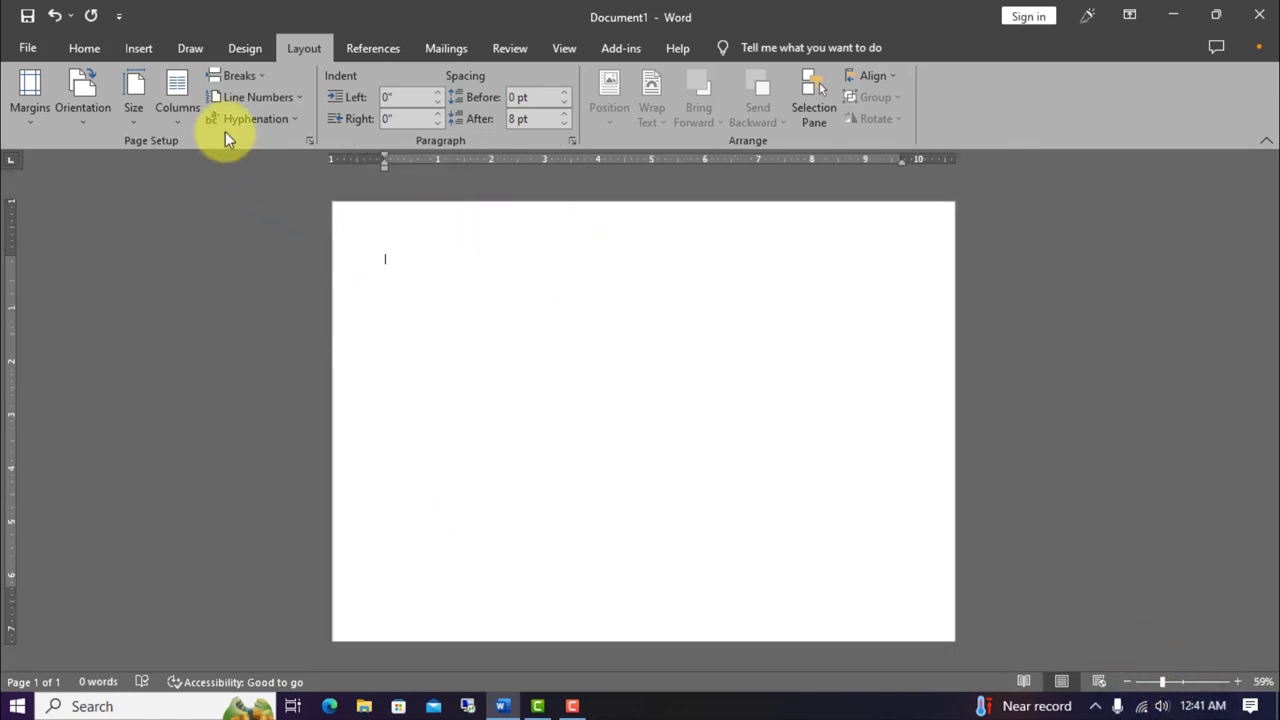
pyautogui.click(231, 52)
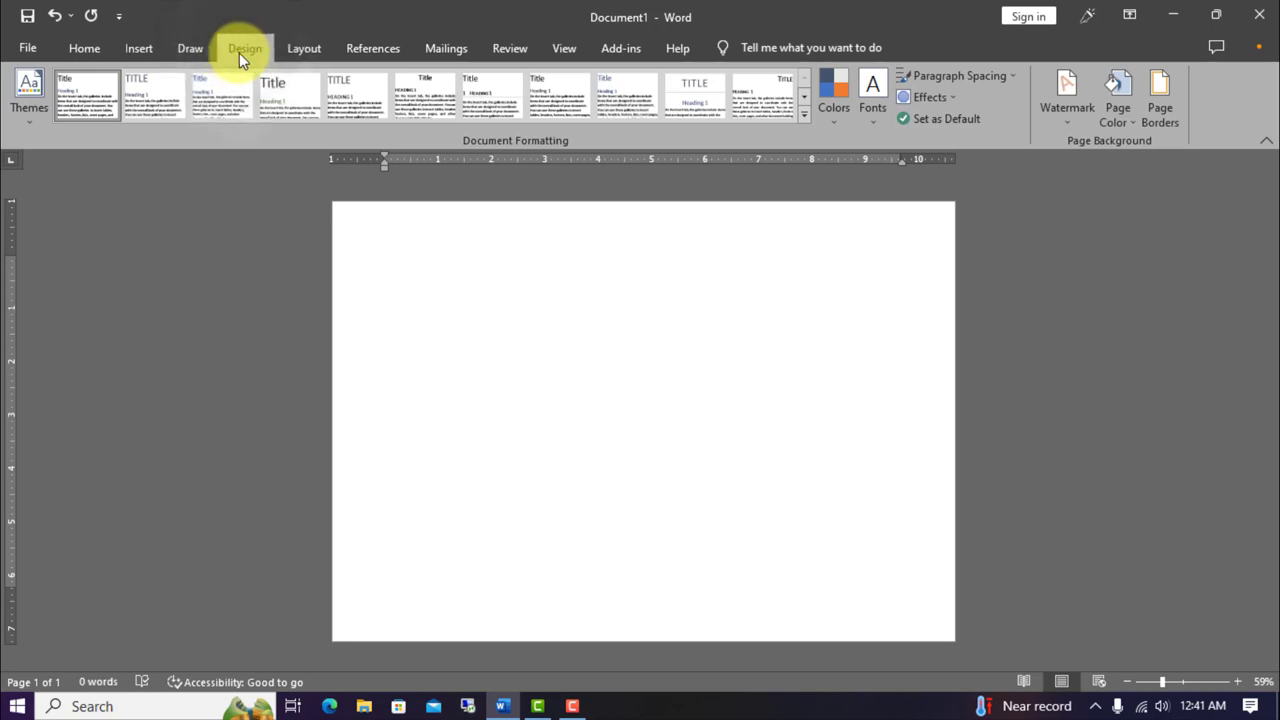
# Apply the vine-pattern art page border in dark red at 27 pt to the whole document
pyautogui.click(1160, 100)
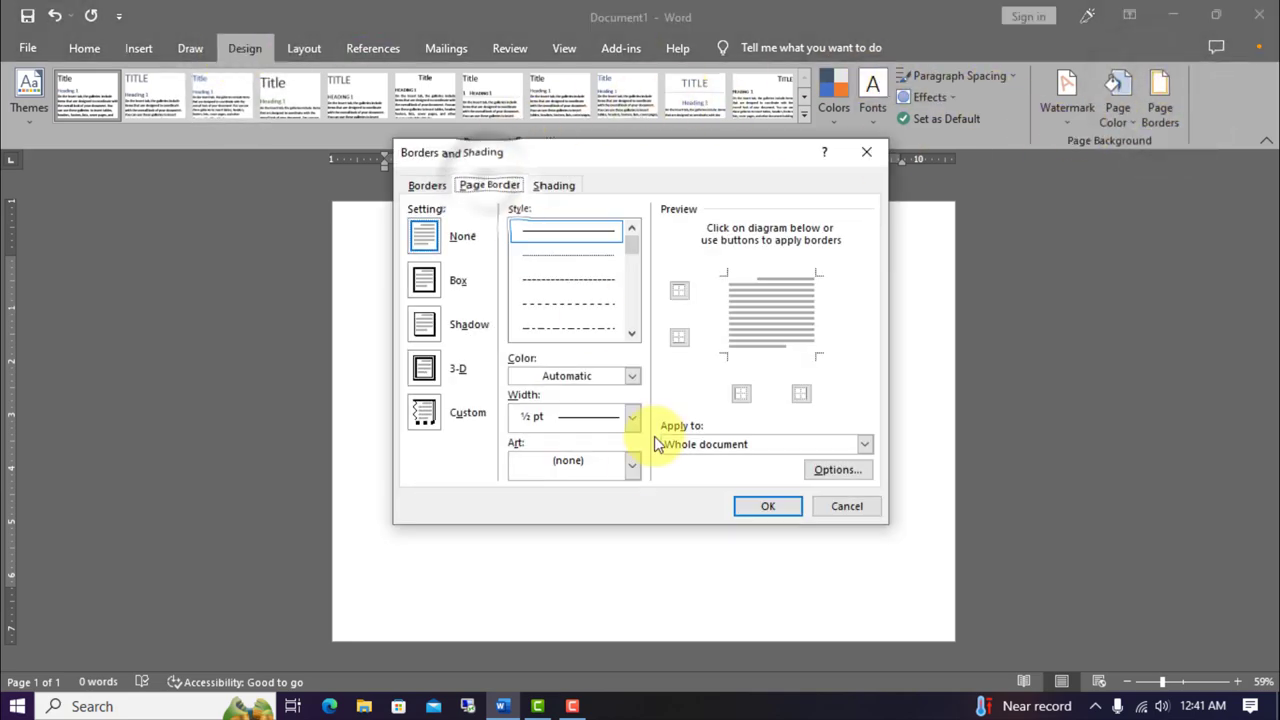
pyautogui.click(632, 465)
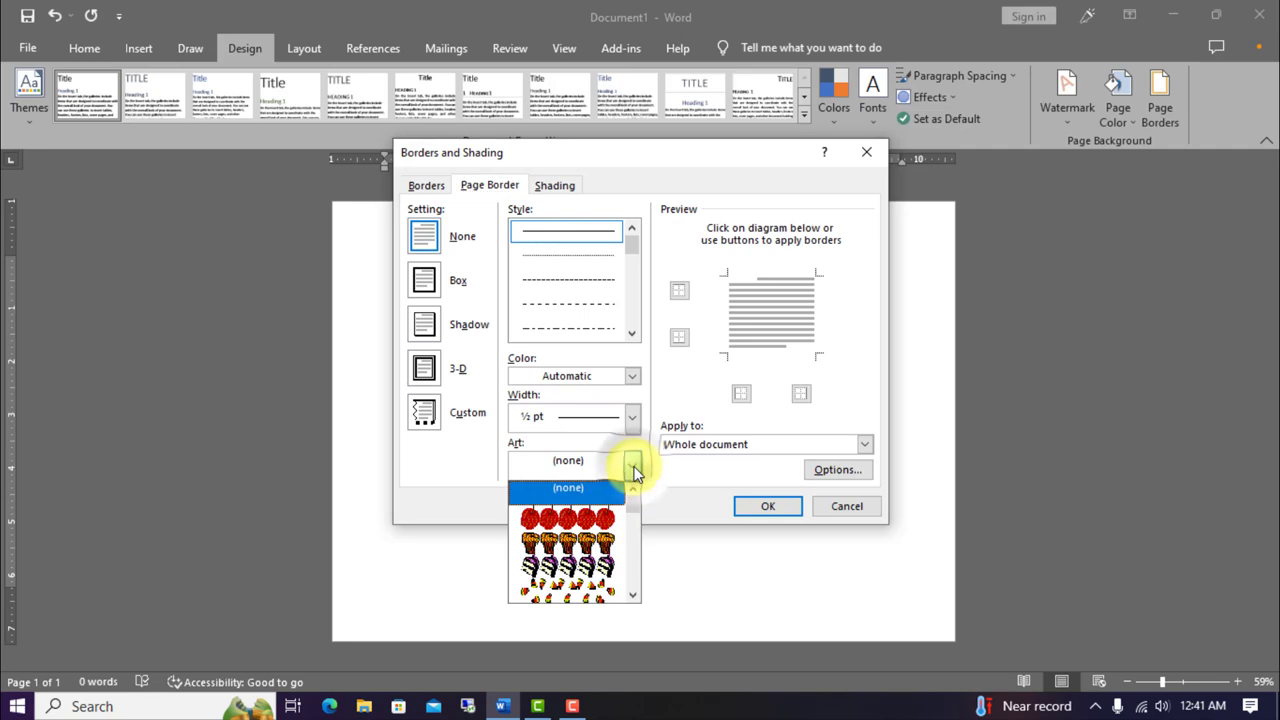
pyautogui.click(633, 595)
pyautogui.click(633, 595)
pyautogui.click(633, 595)
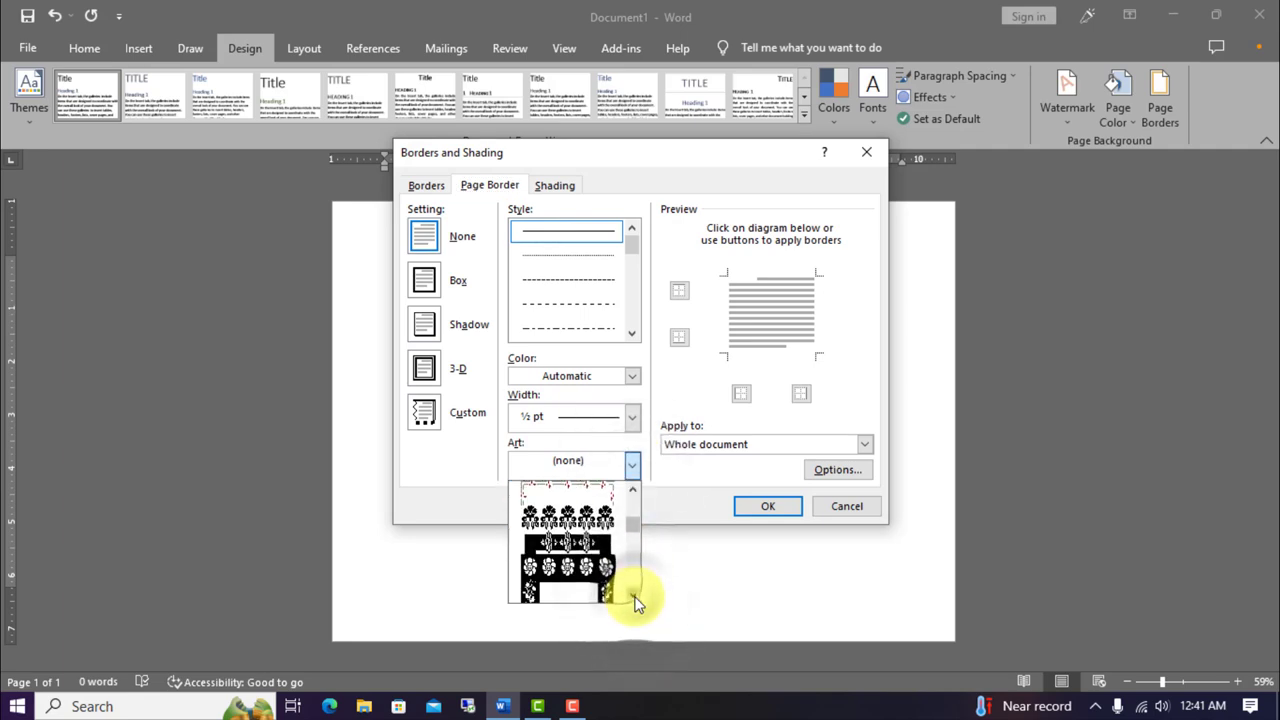
pyautogui.click(633, 595)
pyautogui.click(633, 595)
pyautogui.click(548, 565)
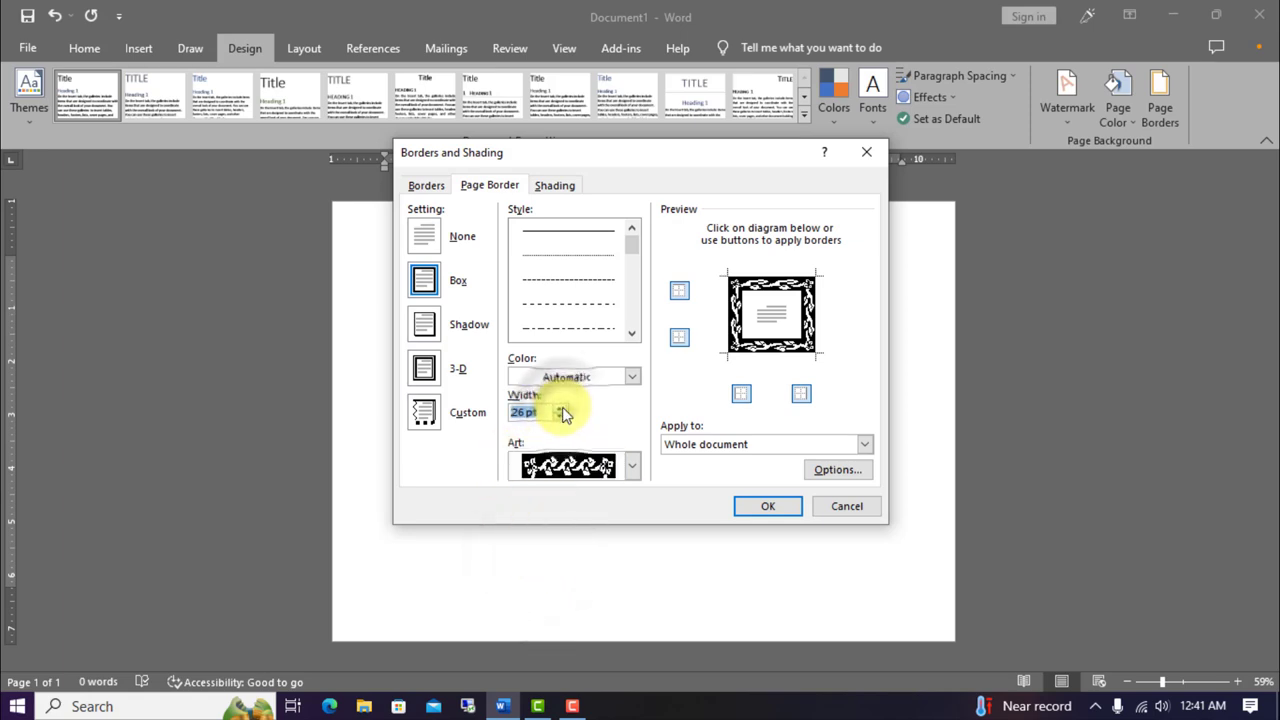
pyautogui.click(631, 375)
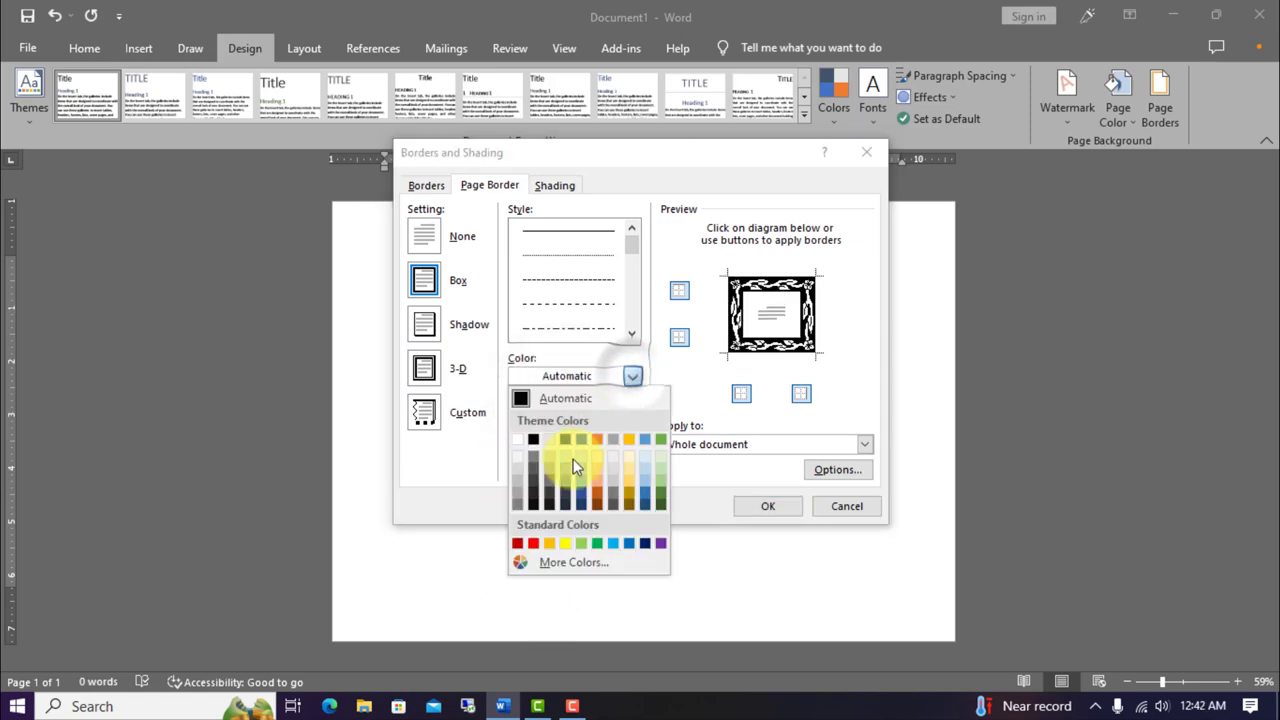
pyautogui.click(518, 541)
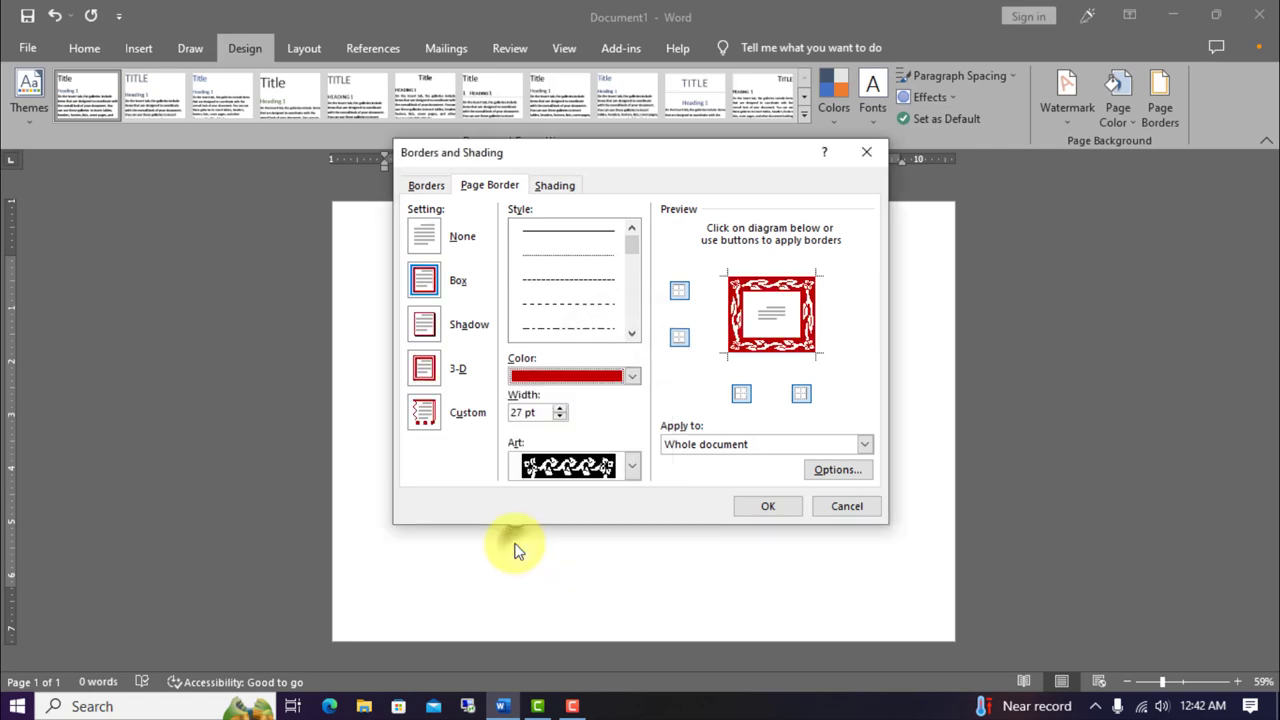
pyautogui.click(762, 507)
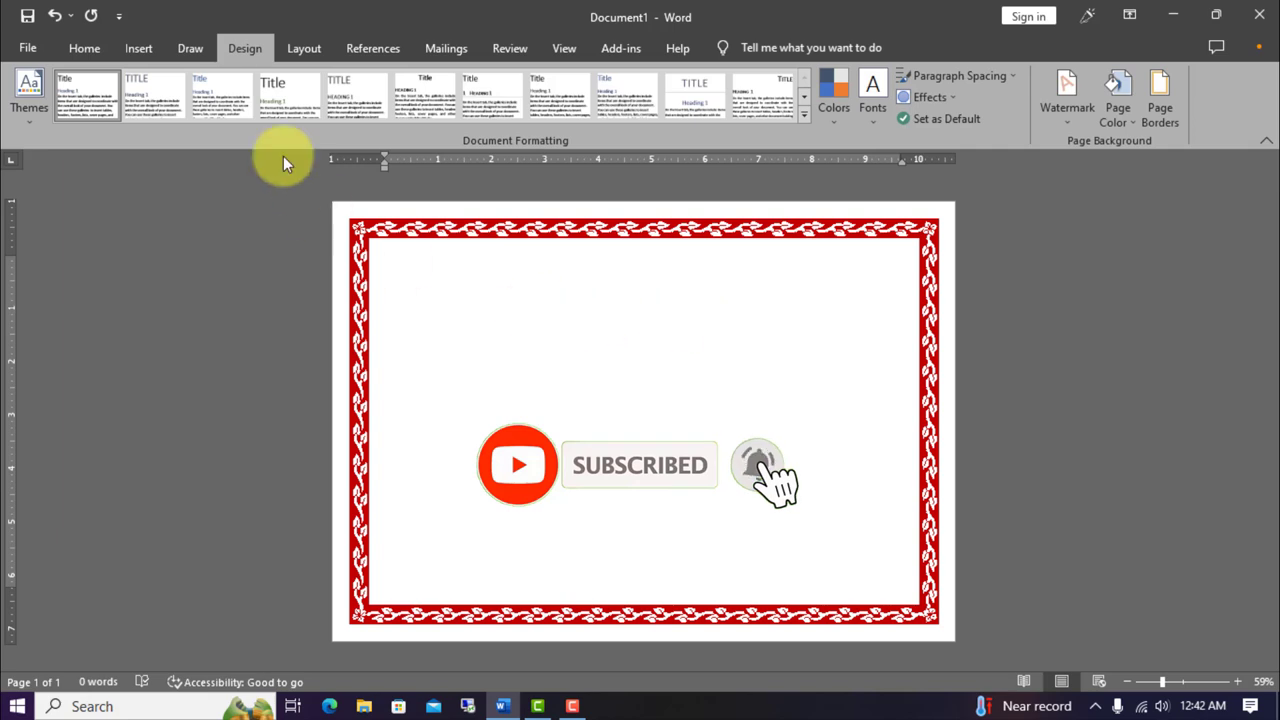
# Insert the wide flower meadow image from Downloads, floating in front of text
pyautogui.click(140, 50)
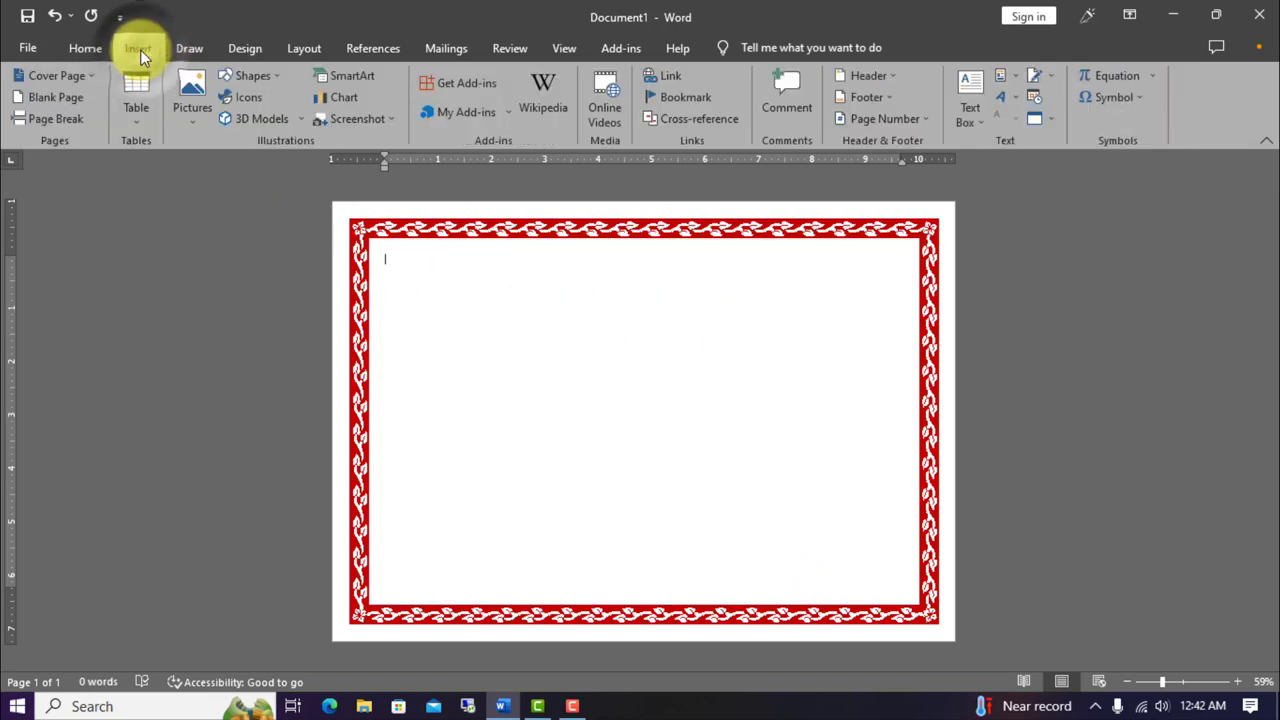
pyautogui.click(190, 91)
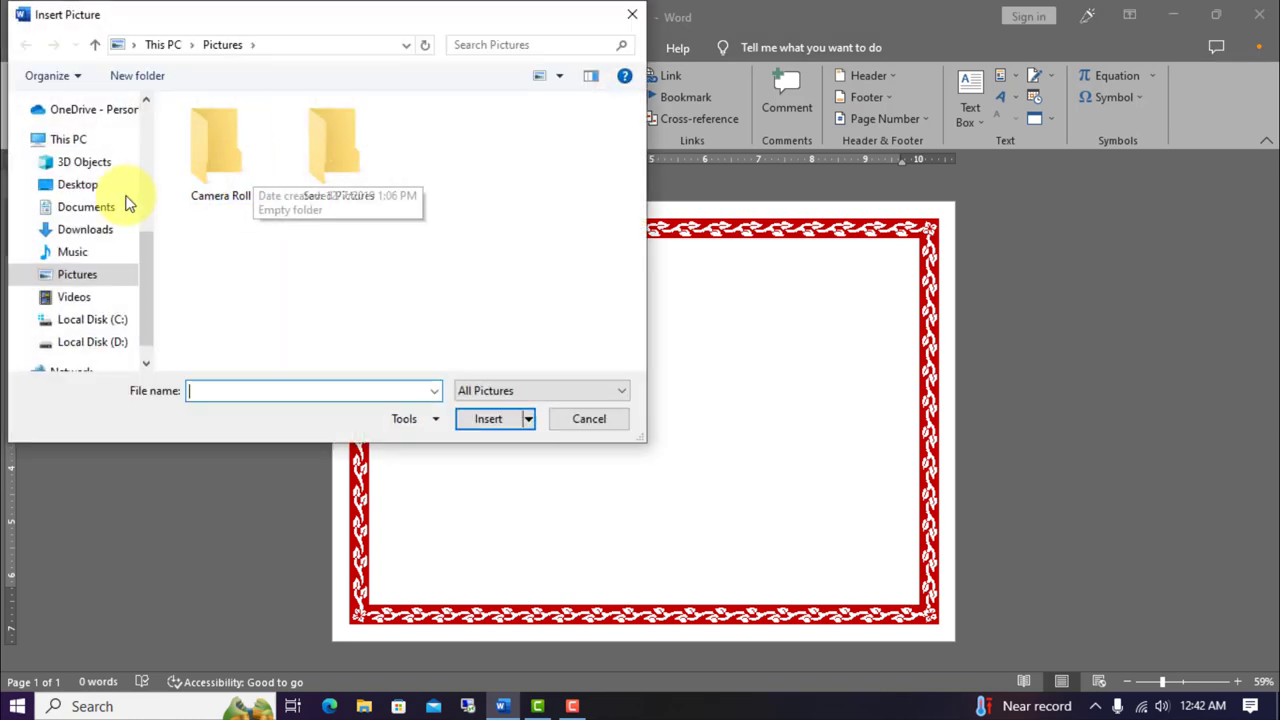
pyautogui.click(80, 230)
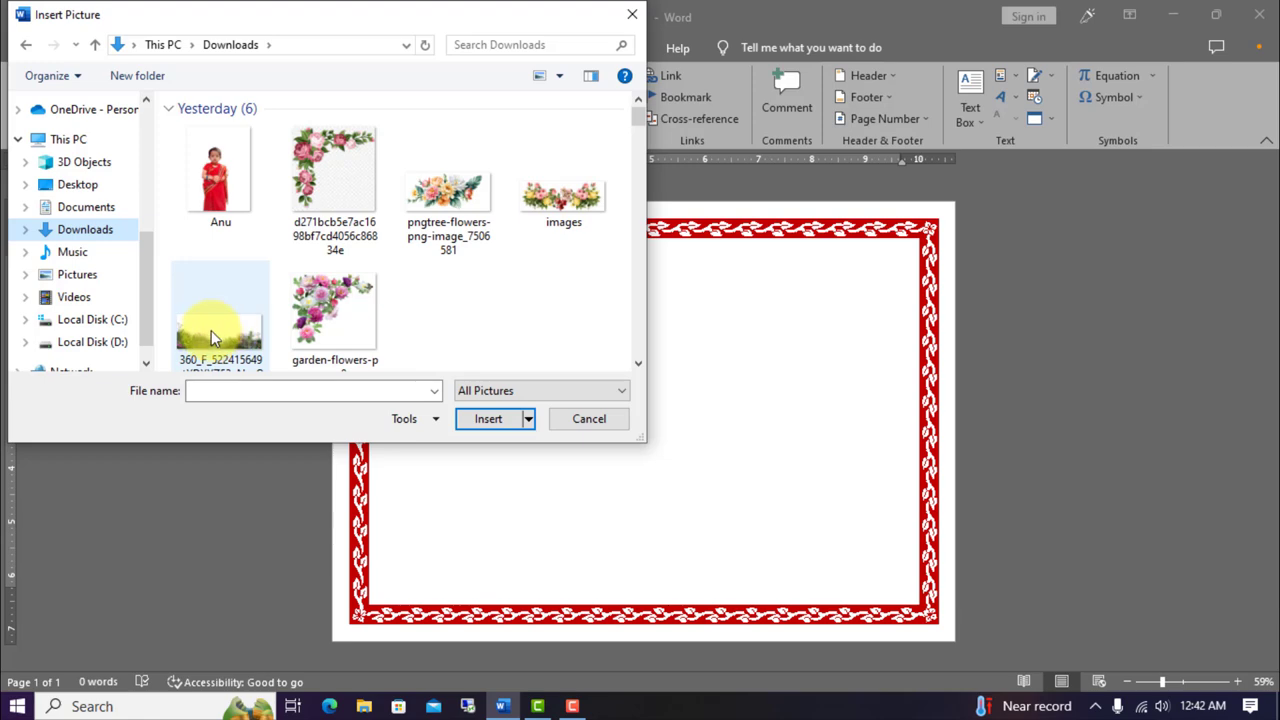
pyautogui.click(212, 338)
pyautogui.click(486, 419)
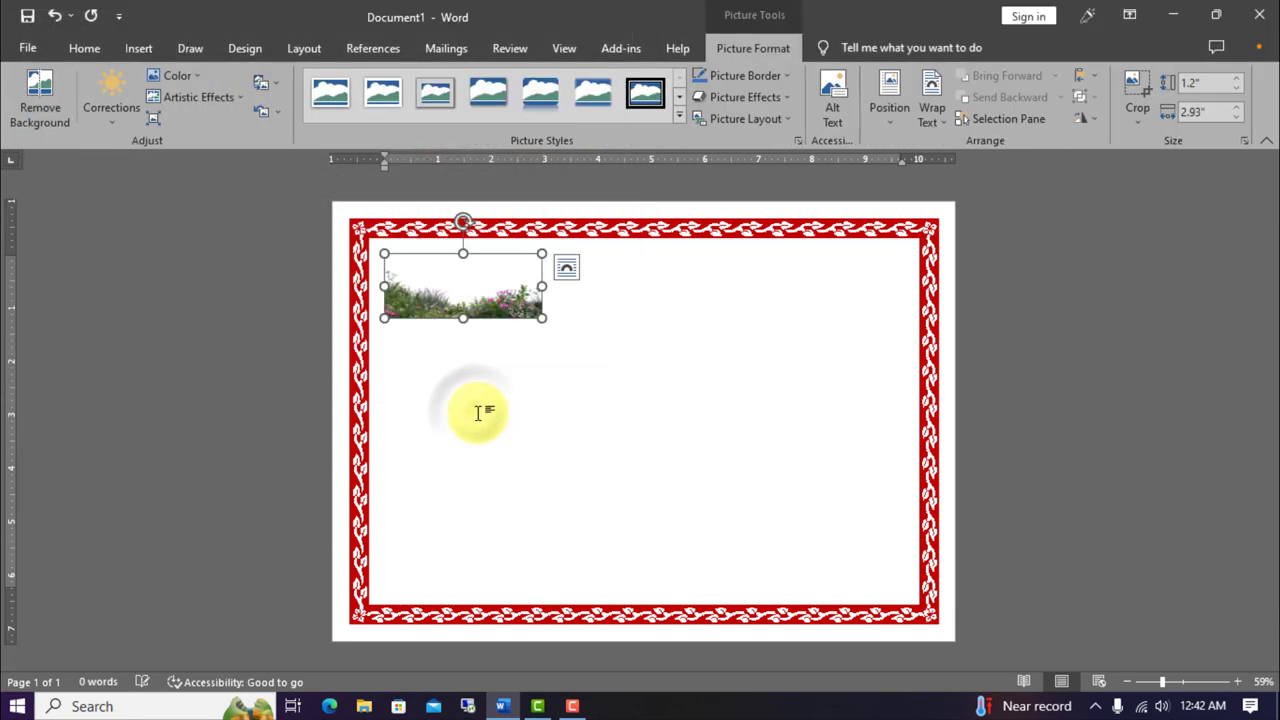
pyautogui.click(928, 90)
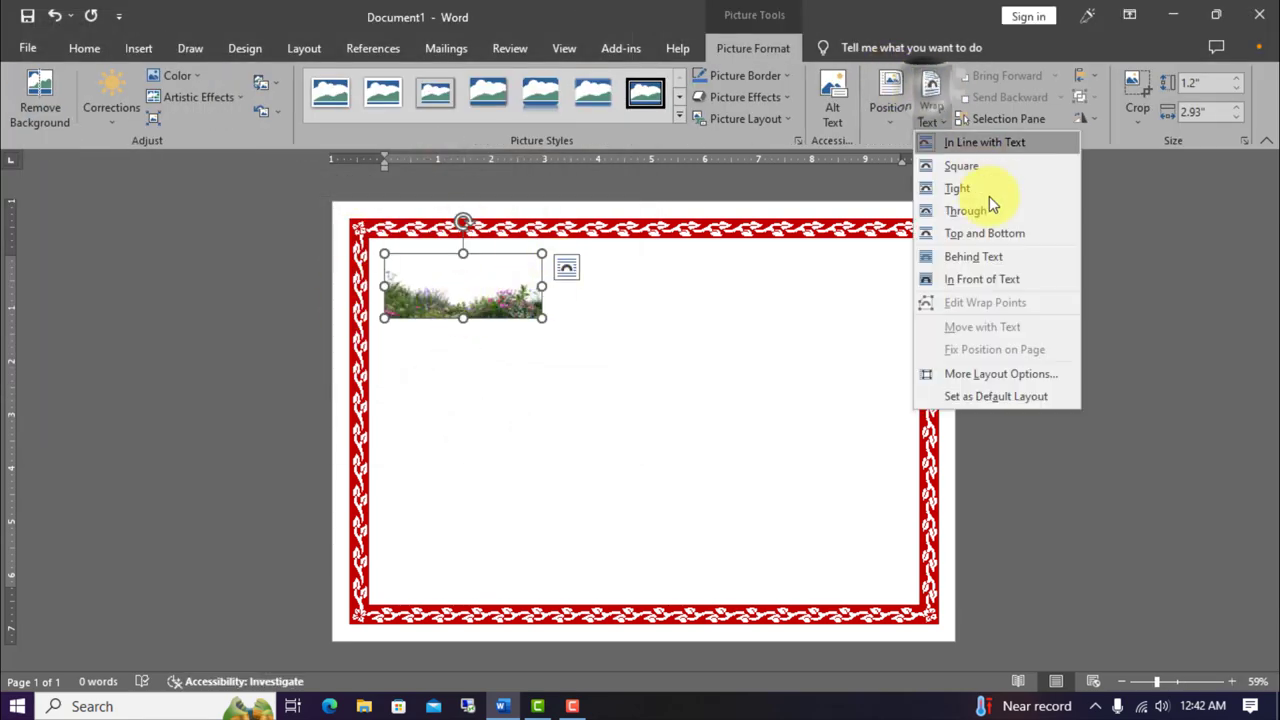
pyautogui.click(985, 280)
# Resize and move the meadow picture into a full-width strip along the bottom border
pyautogui.moveTo(541, 318); pyautogui.dragTo(857, 380)
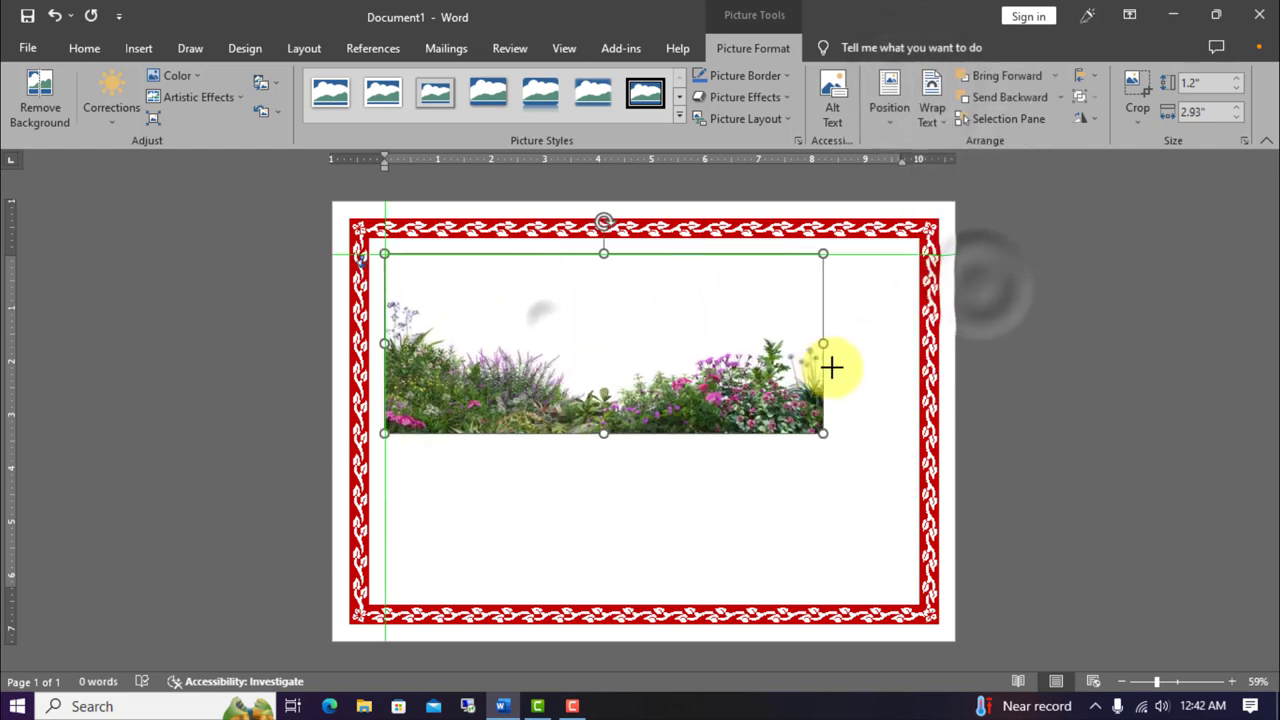
pyautogui.moveTo(621, 252); pyautogui.dragTo(621, 324)
pyautogui.moveTo(697, 427); pyautogui.dragTo(680, 599)
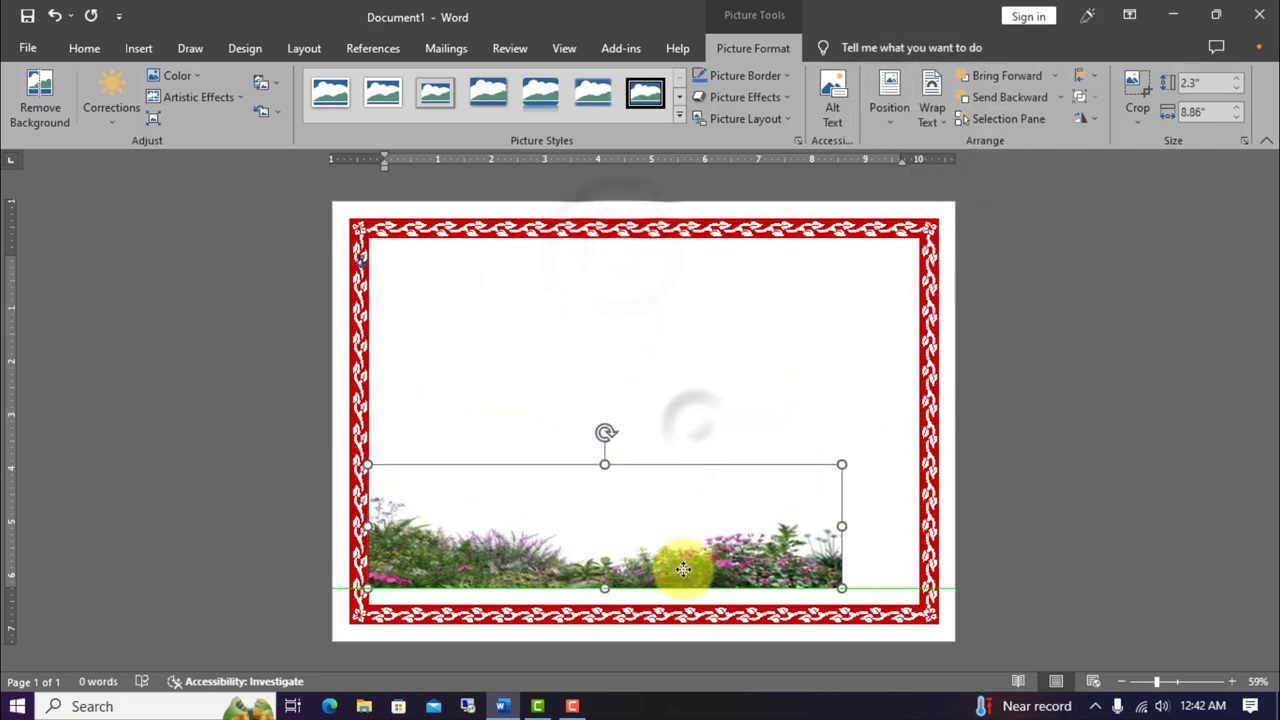
pyautogui.moveTo(843, 559); pyautogui.dragTo(928, 565)
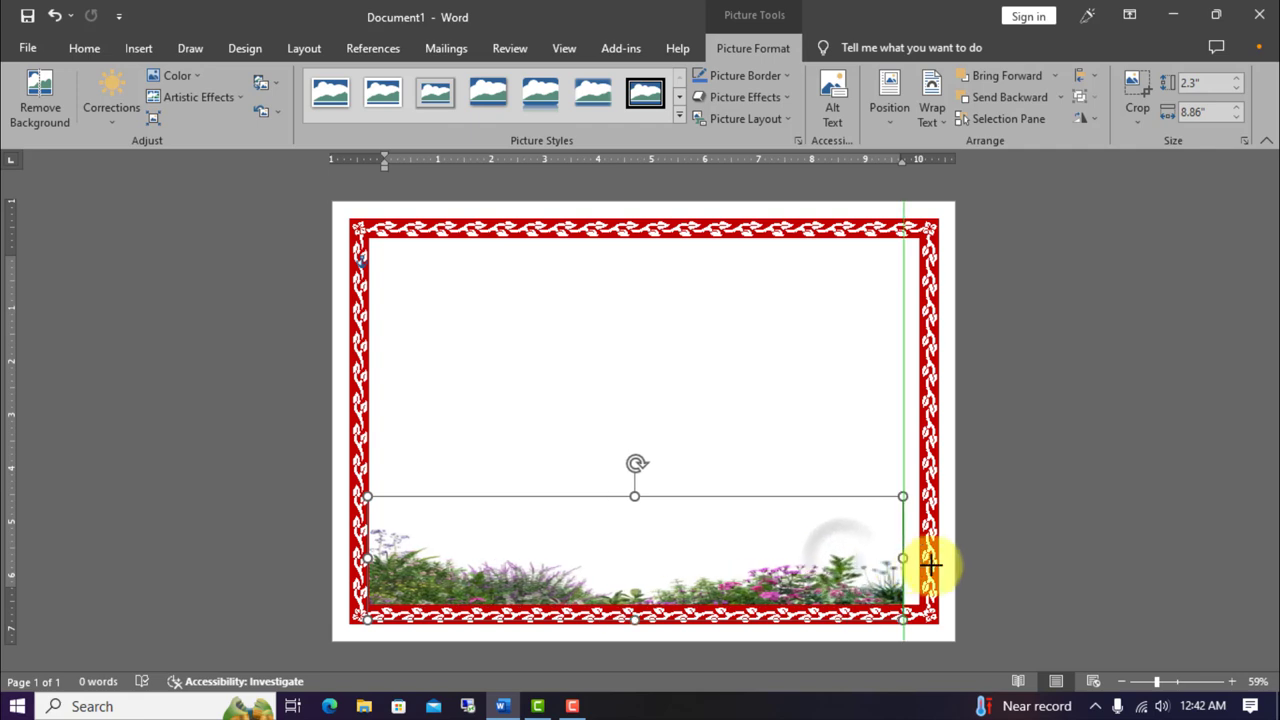
pyautogui.moveTo(650, 496); pyautogui.dragTo(645, 505)
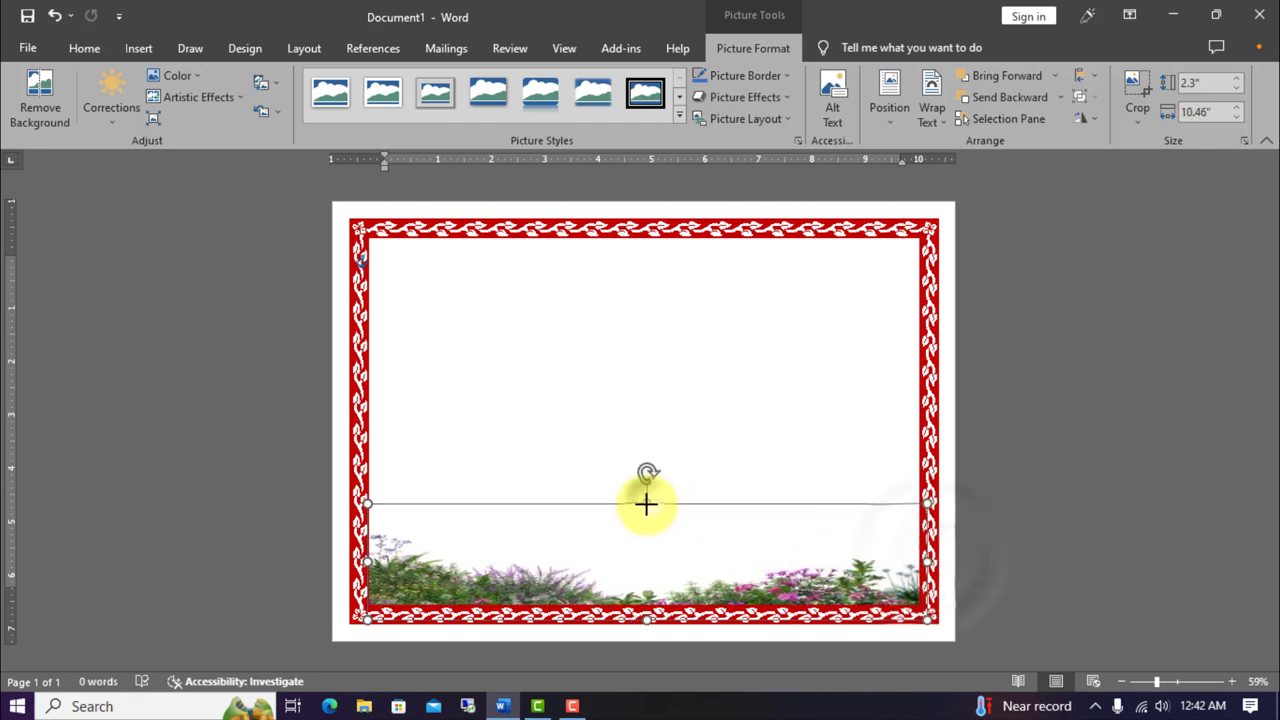
pyautogui.click(1128, 488)
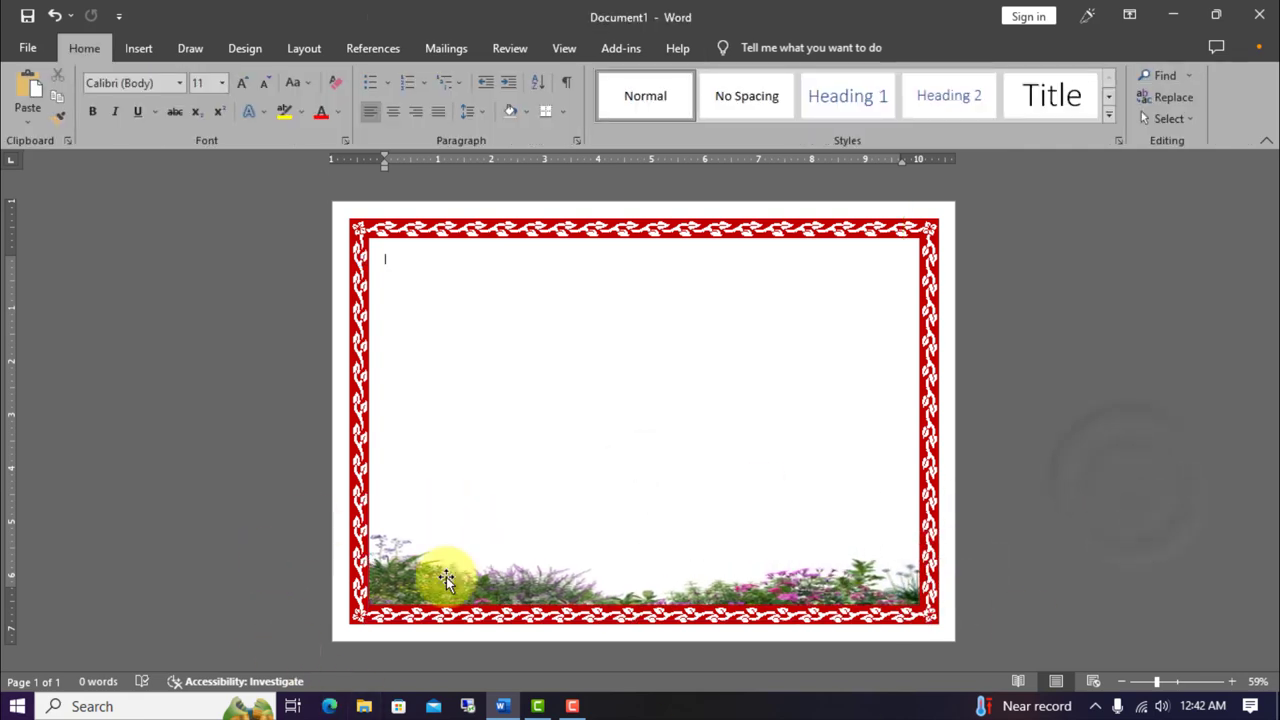
# Insert the garden flowers corner image from this computer
pyautogui.click(139, 49)
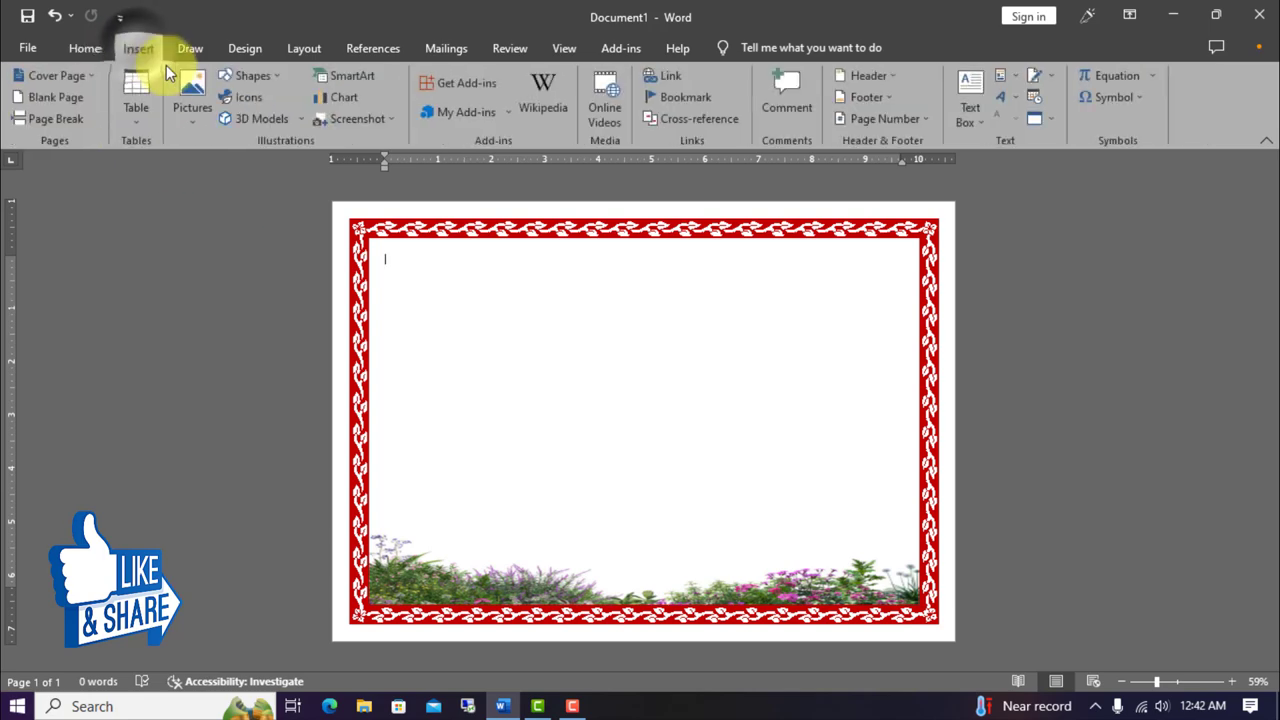
pyautogui.click(192, 100)
pyautogui.click(246, 171)
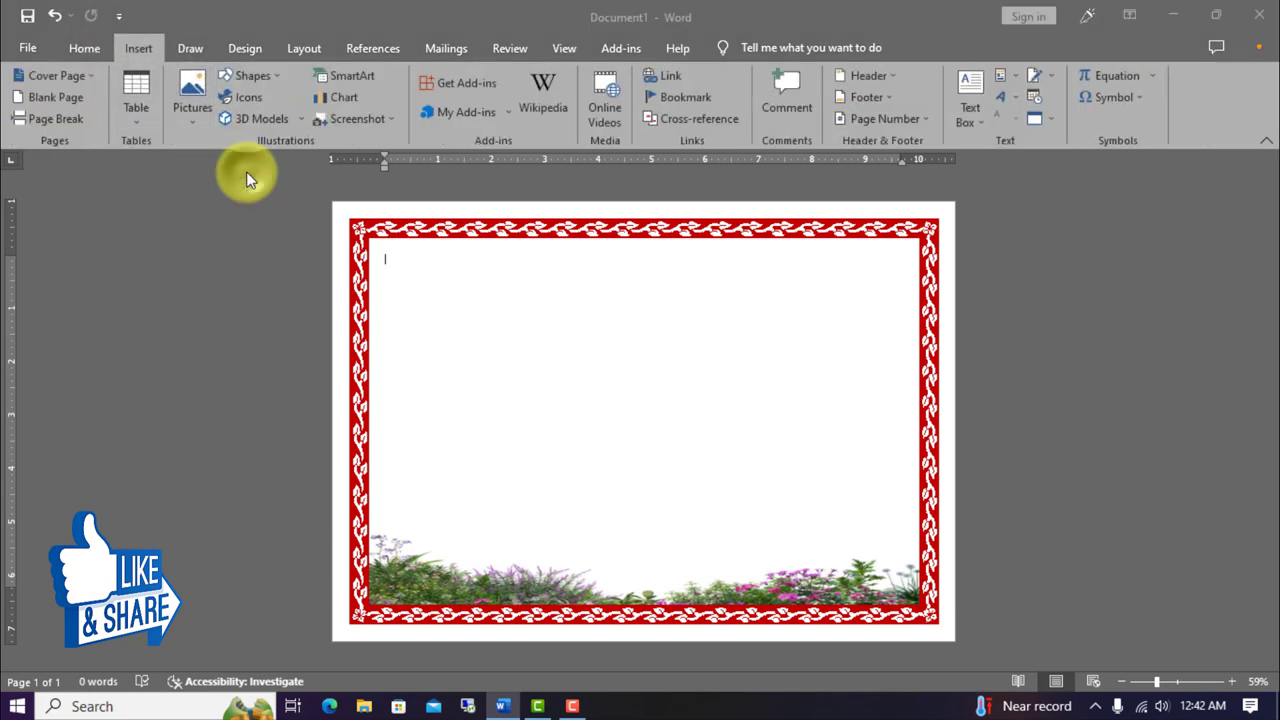
pyautogui.click(312, 298)
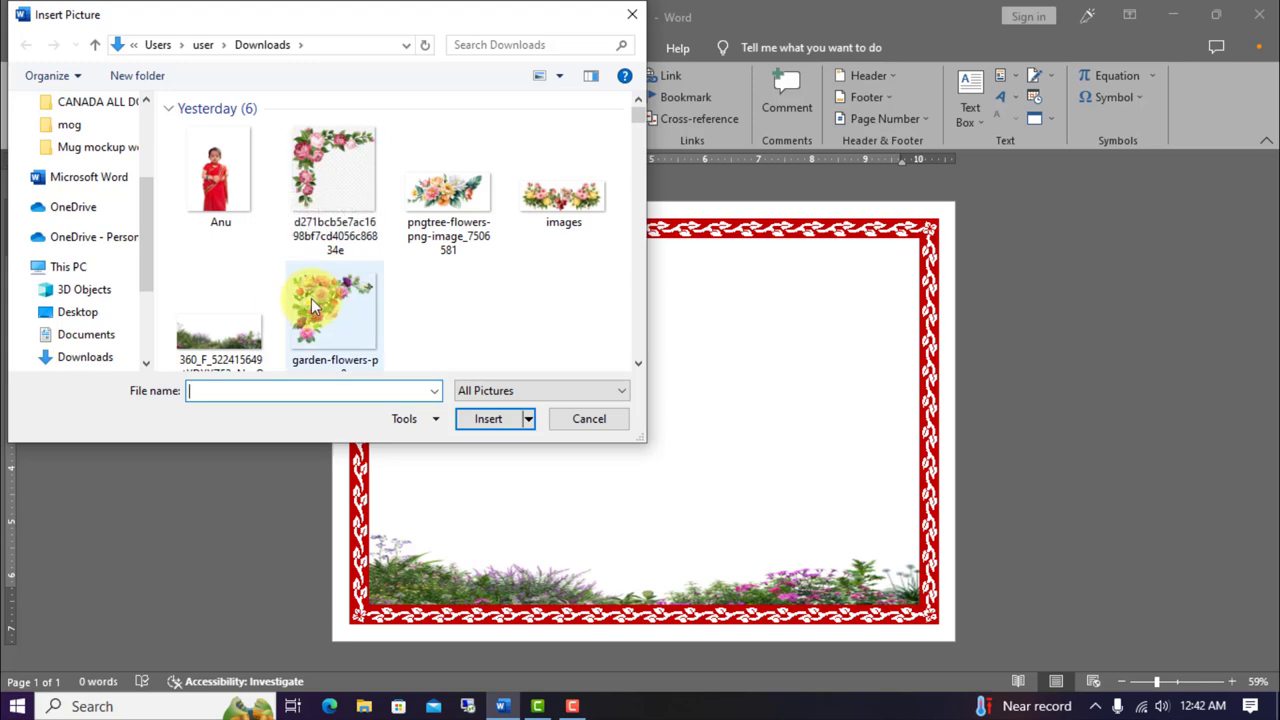
pyautogui.click(487, 420)
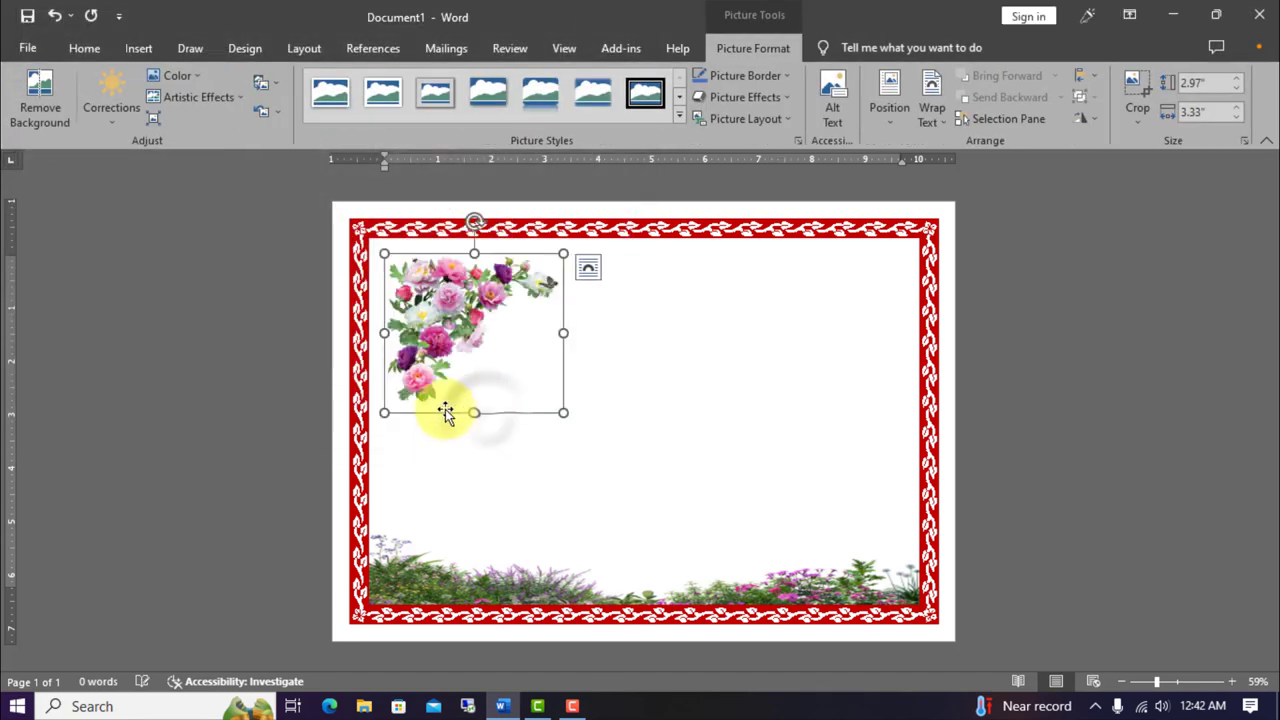
# Set the flowers behind text in the top-left corner, shrunk to about 2.32 inches tall
pyautogui.click(931, 107)
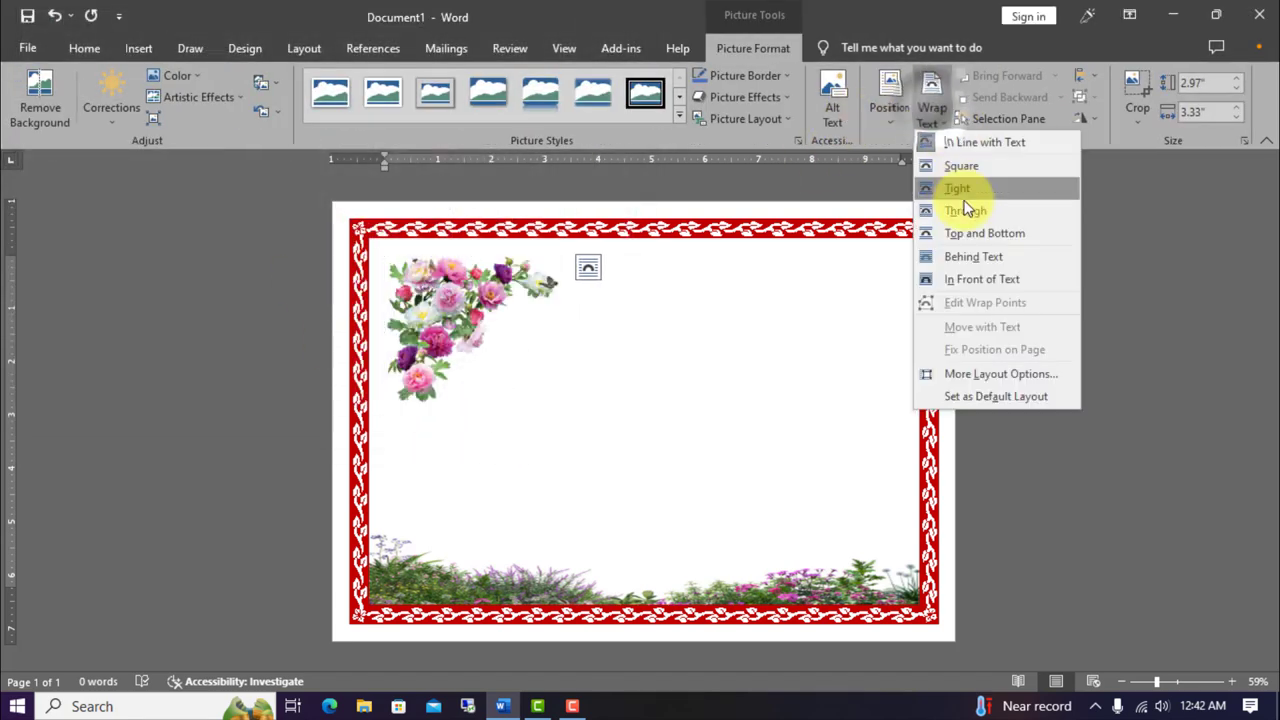
pyautogui.click(977, 252)
pyautogui.moveTo(439, 289); pyautogui.dragTo(409, 253)
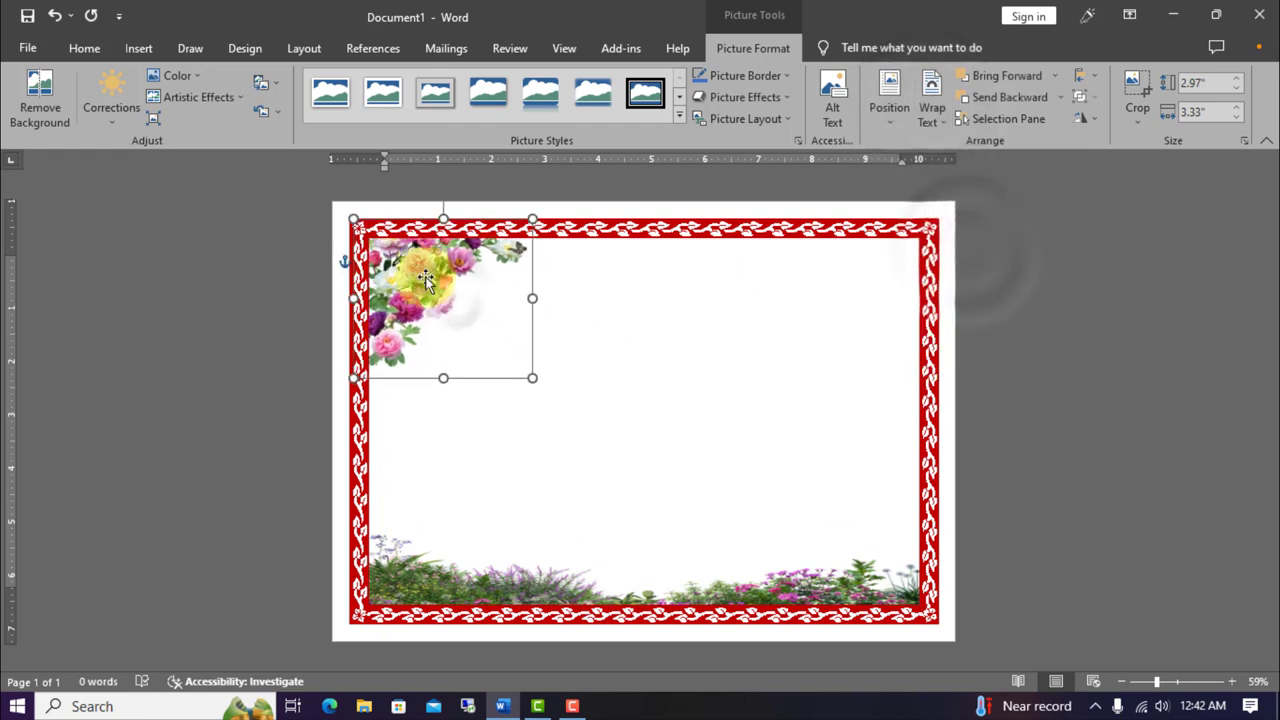
pyautogui.moveTo(442, 374); pyautogui.dragTo(442, 343)
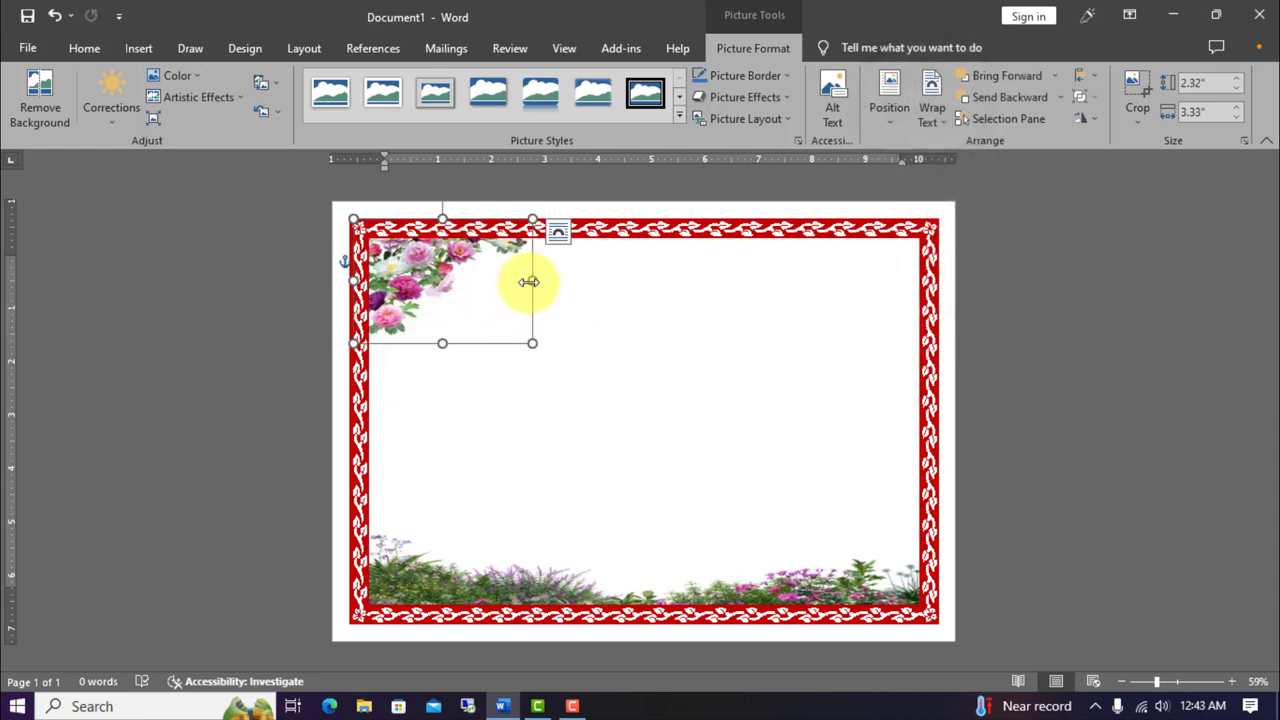
pyautogui.moveTo(528, 282); pyautogui.dragTo(518, 280)
pyautogui.click(90, 48)
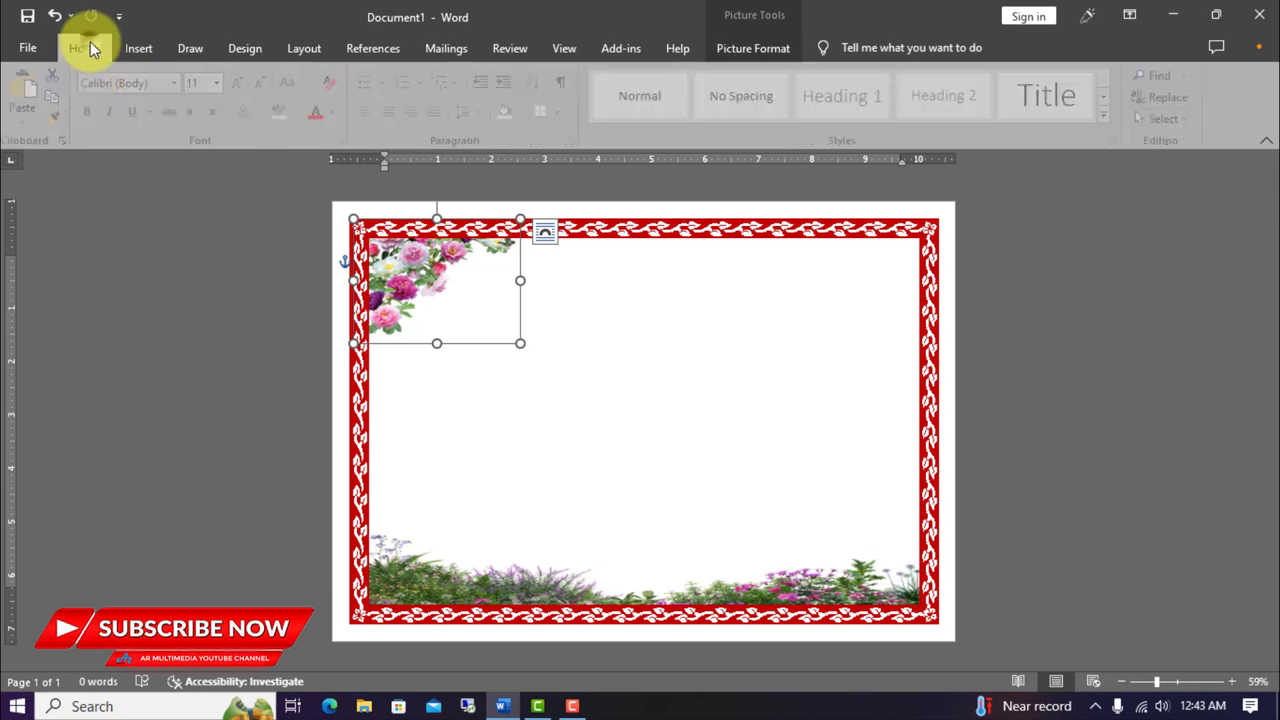
# Paste a copy of the flower picture and rotate it 90° clockwise
pyautogui.click(36, 92)
pyautogui.moveTo(416, 256); pyautogui.dragTo(693, 285)
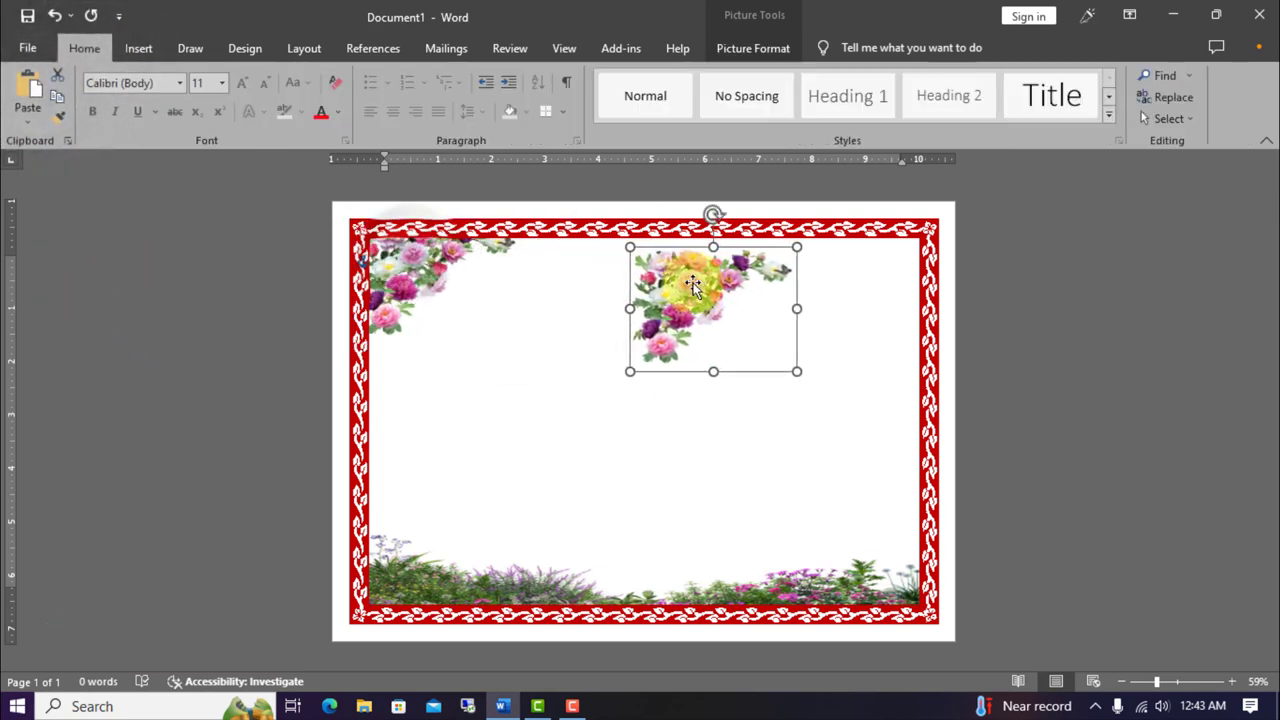
pyautogui.click(768, 52)
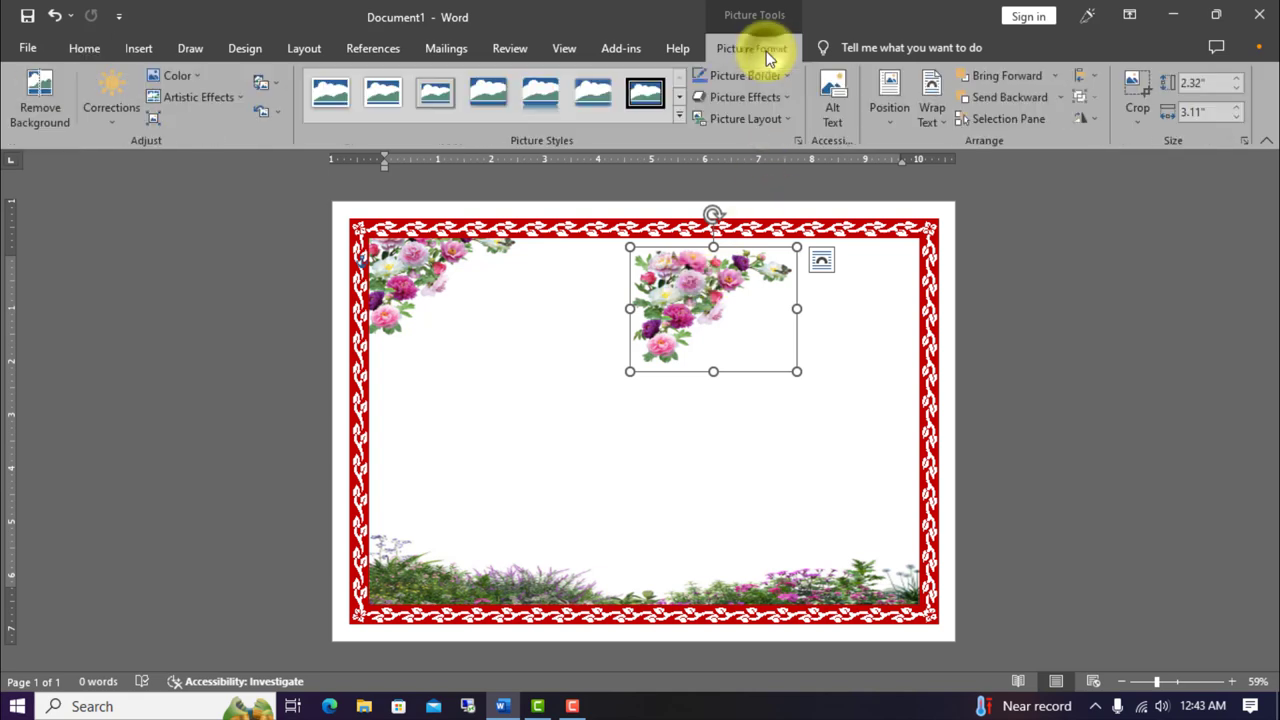
pyautogui.click(1090, 118)
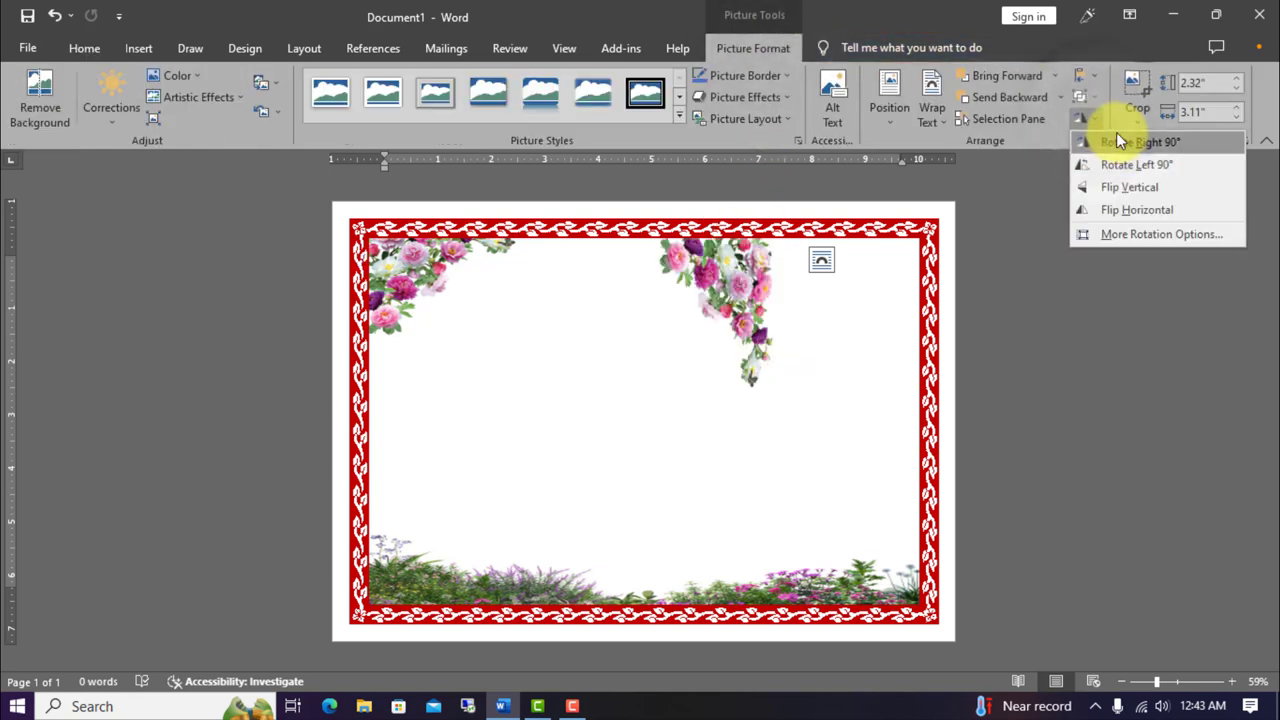
pyautogui.click(1130, 143)
# Fit the rotated flower copy into the top-right corner of the frame
pyautogui.moveTo(720, 300); pyautogui.dragTo(878, 297)
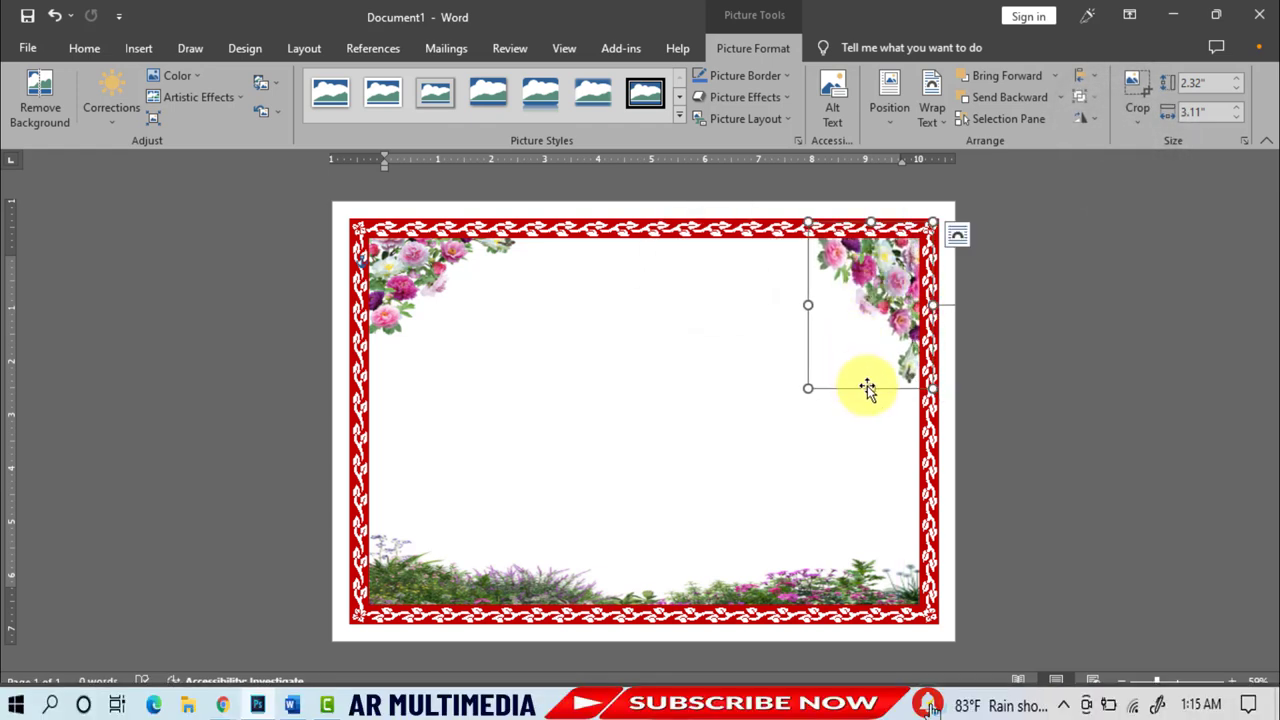
pyautogui.moveTo(867, 388); pyautogui.dragTo(860, 341)
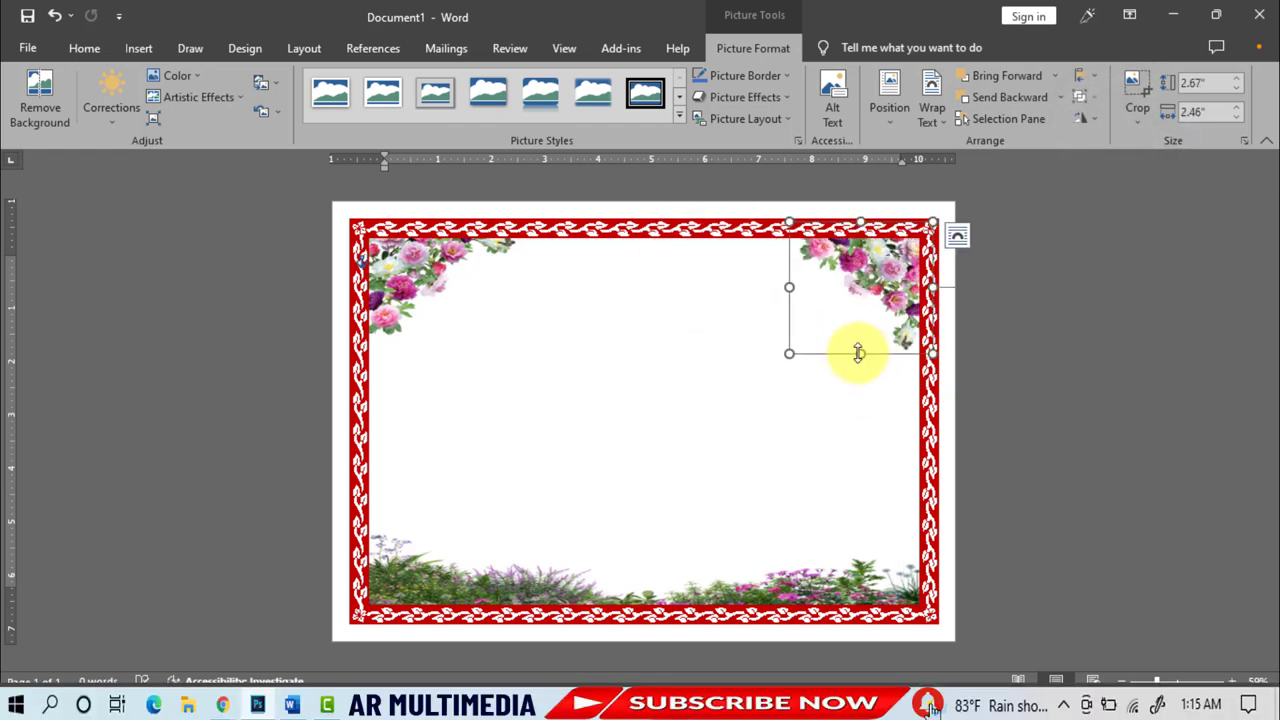
pyautogui.click(1081, 357)
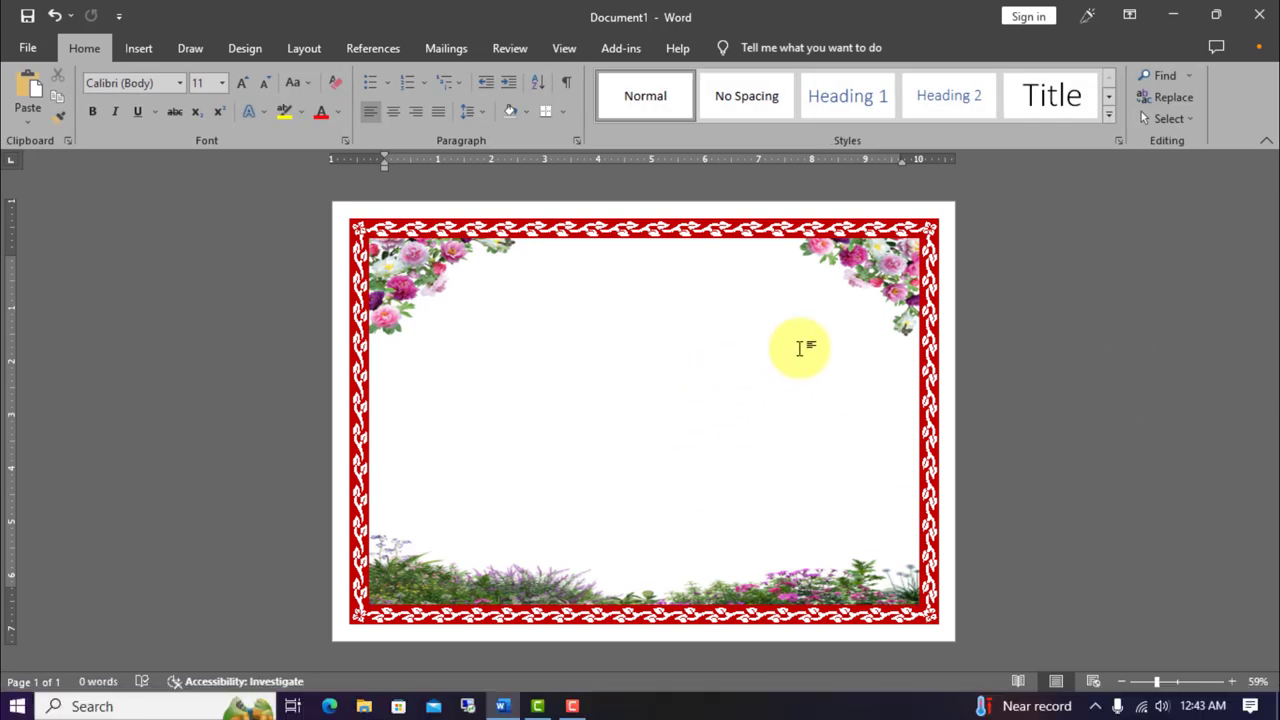
pyautogui.click(871, 251)
pyautogui.moveTo(780, 341); pyautogui.dragTo(779, 339)
pyautogui.click(1040, 340)
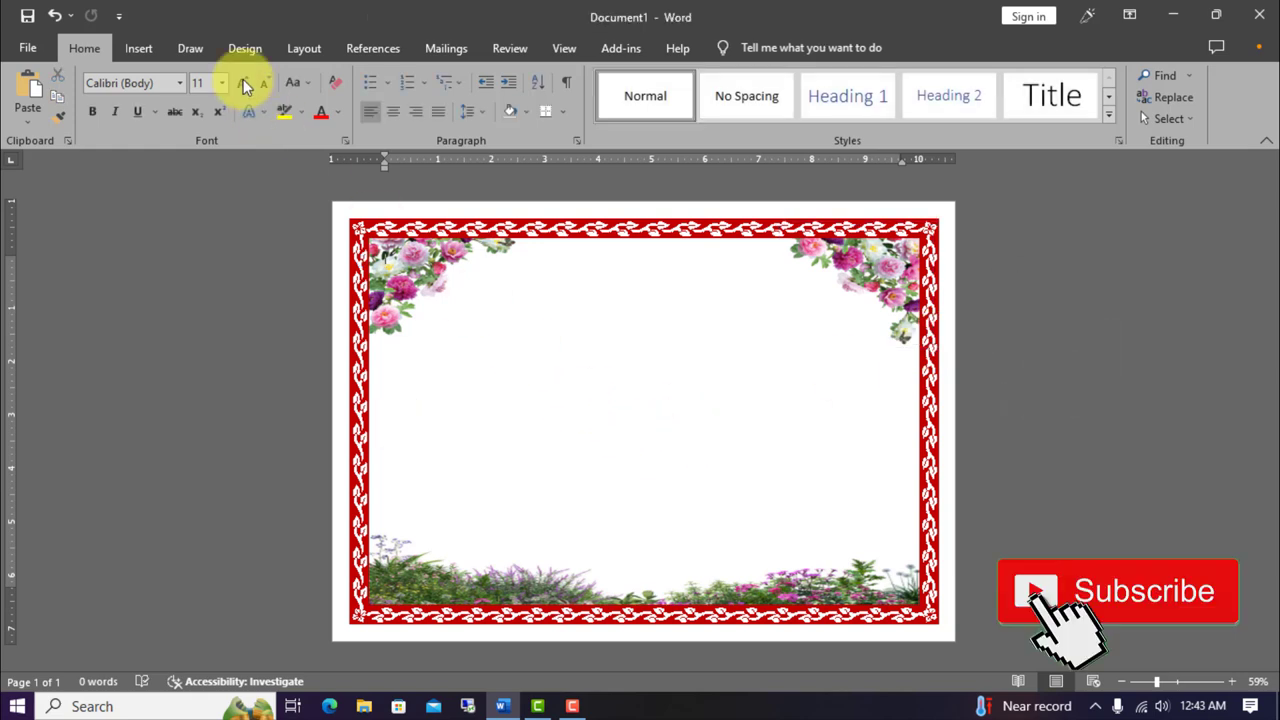
# Insert an orange WordArt box at the top centre and set its font to SutonnyMJ
pyautogui.click(138, 48)
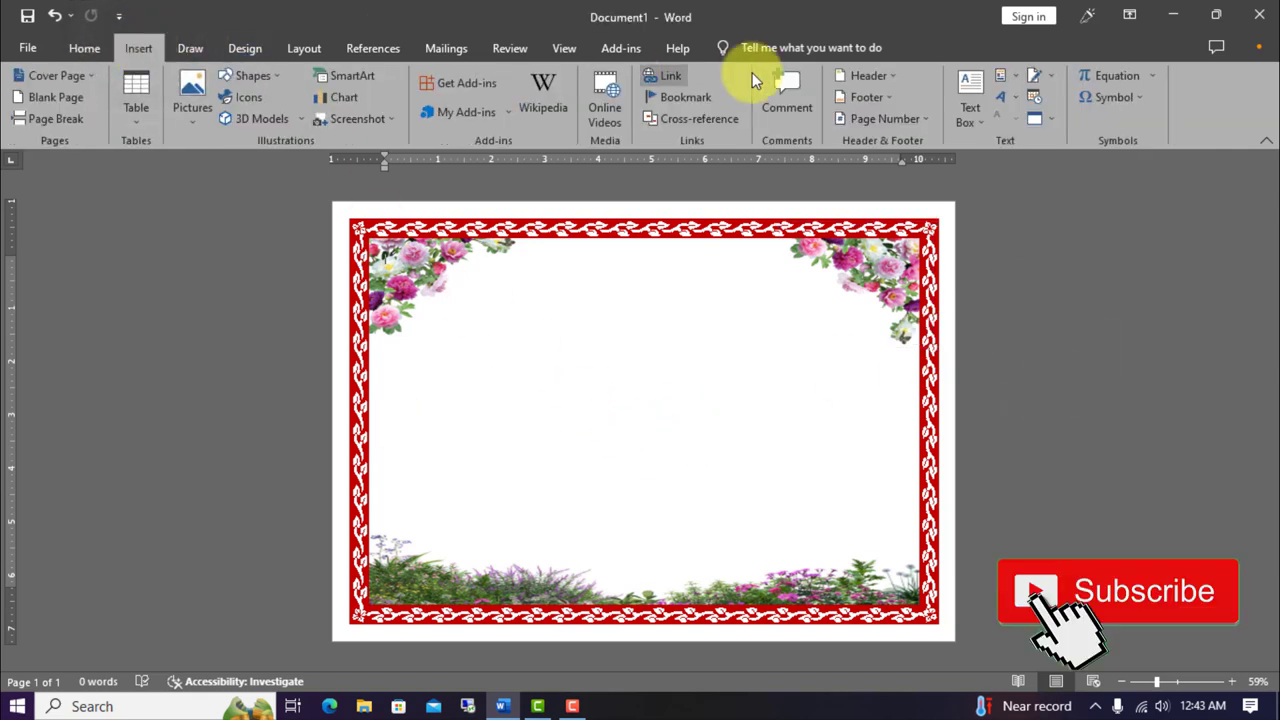
pyautogui.click(1004, 98)
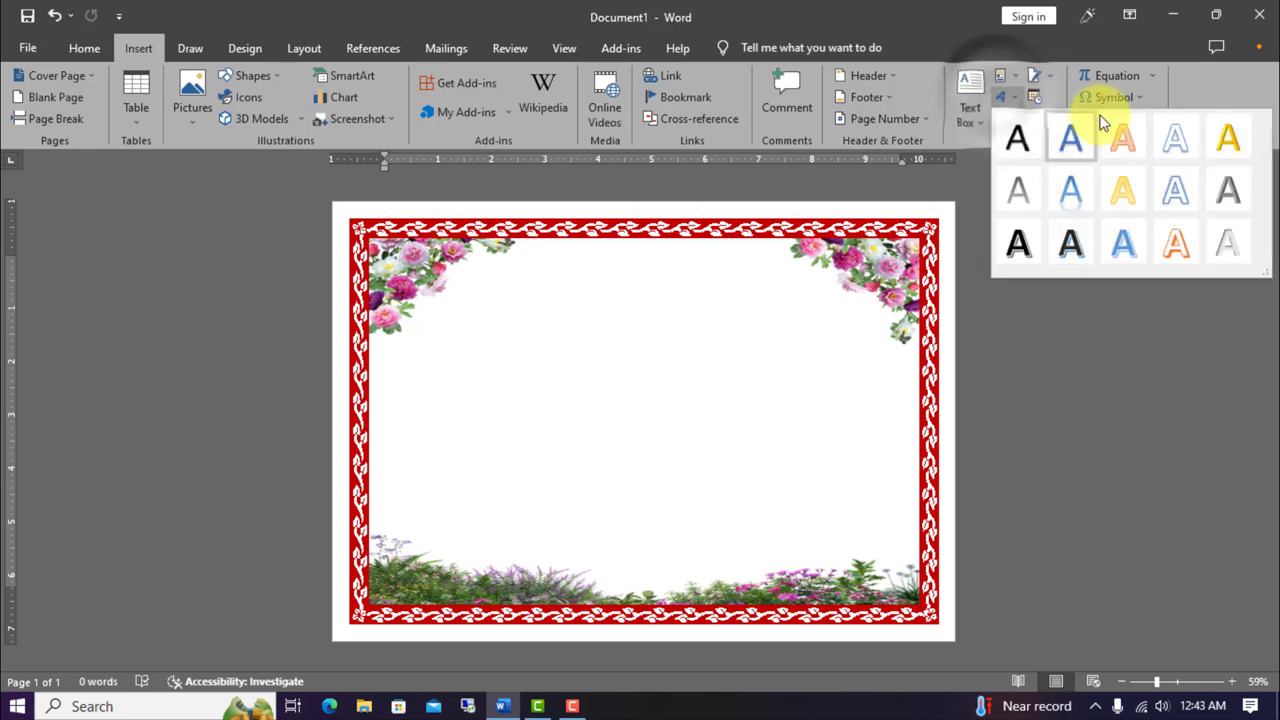
pyautogui.click(1124, 139)
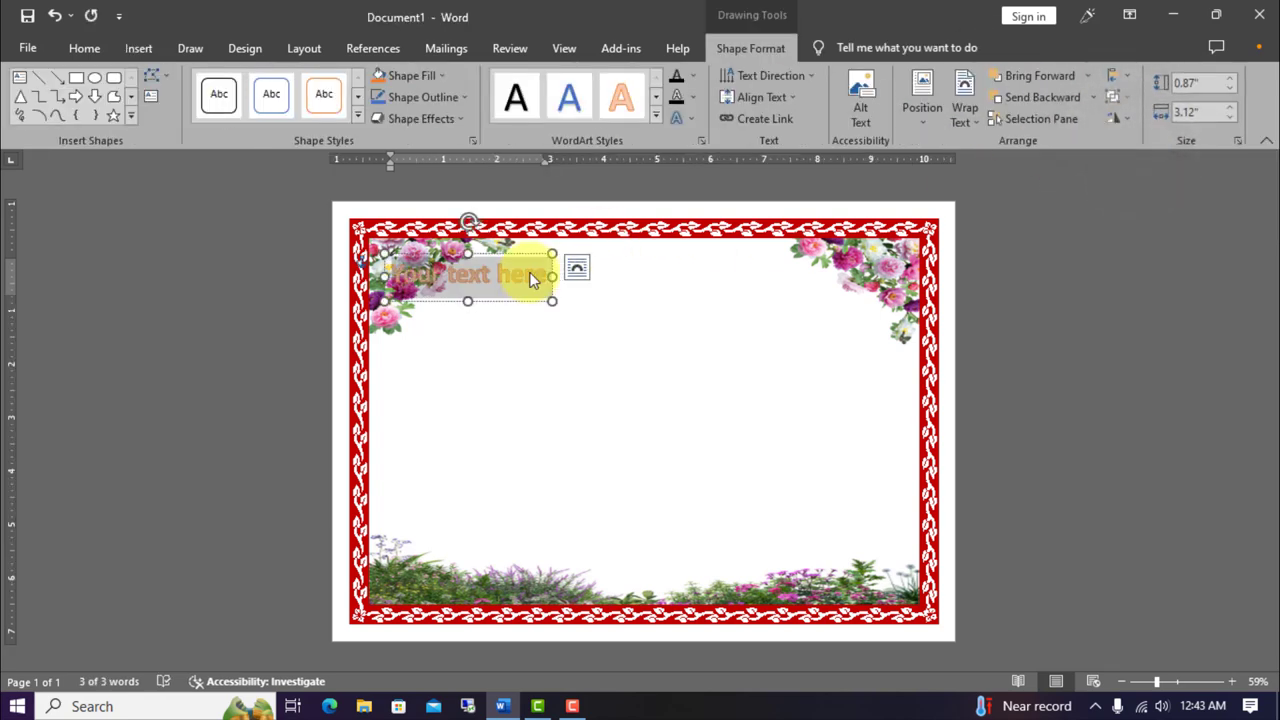
pyautogui.moveTo(511, 256); pyautogui.dragTo(672, 245)
pyautogui.moveTo(556, 276); pyautogui.dragTo(706, 274)
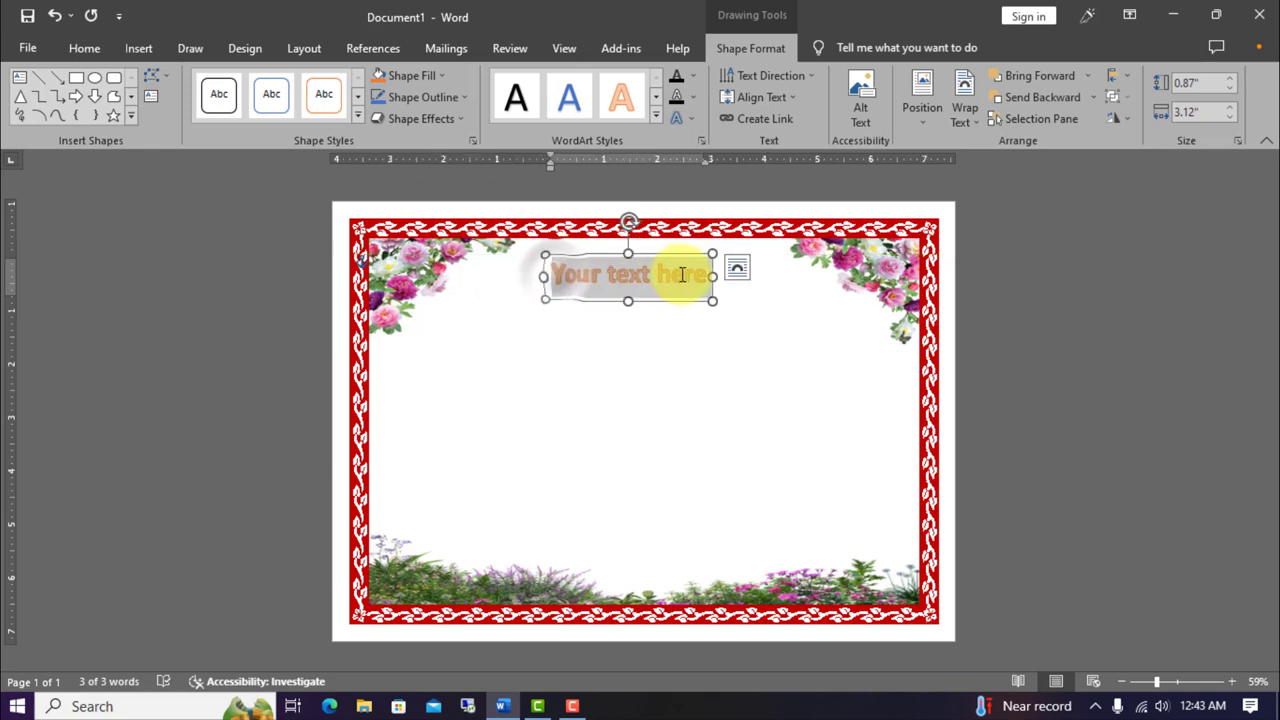
pyautogui.click(84, 48)
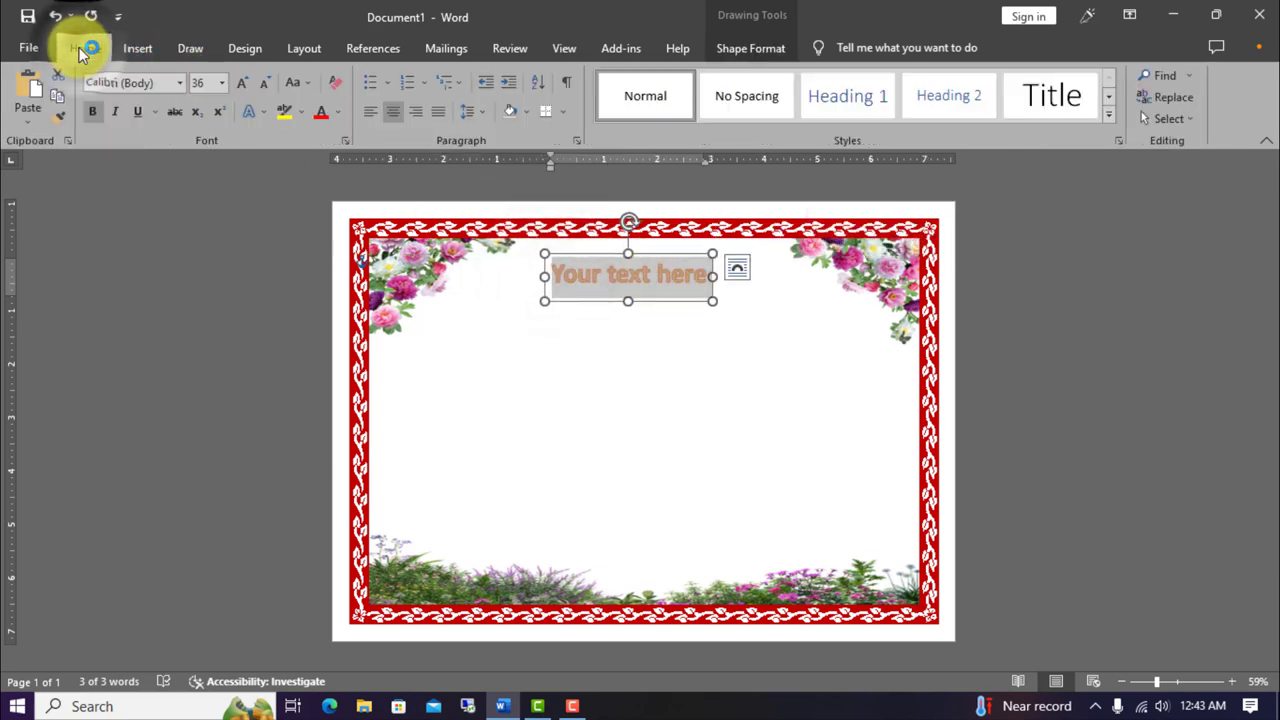
pyautogui.click(180, 84)
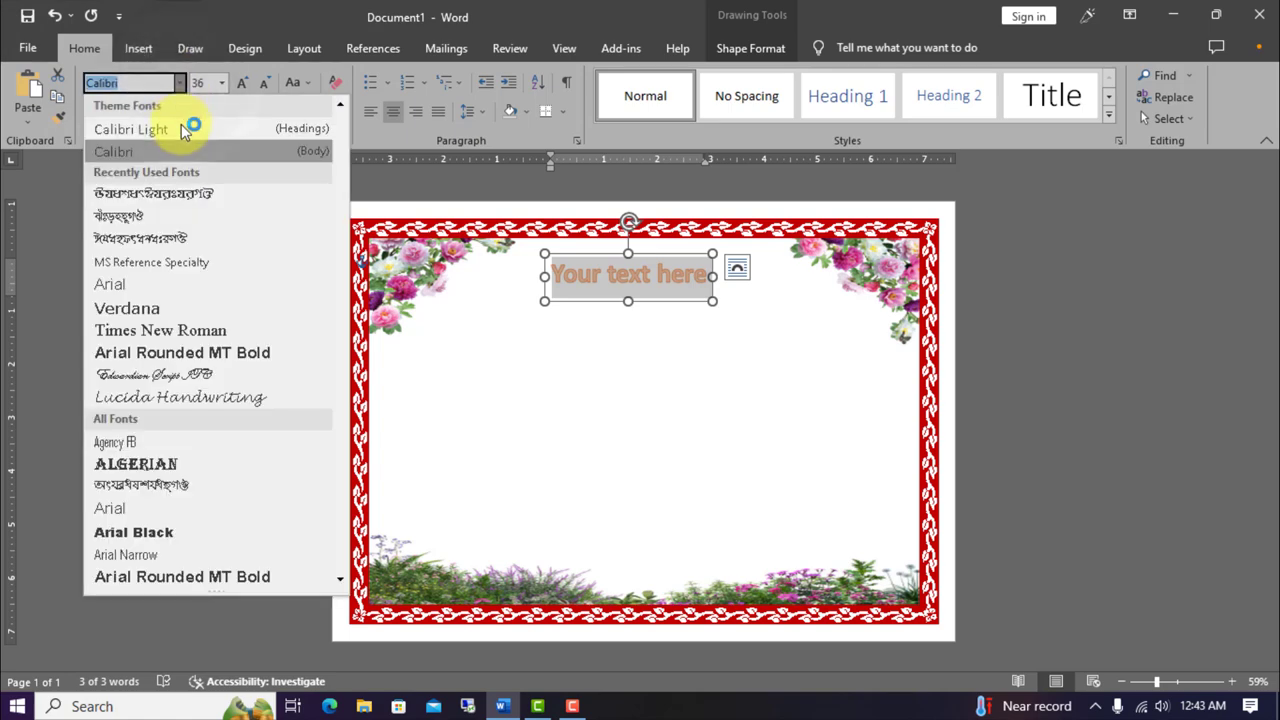
pyautogui.click(133, 217)
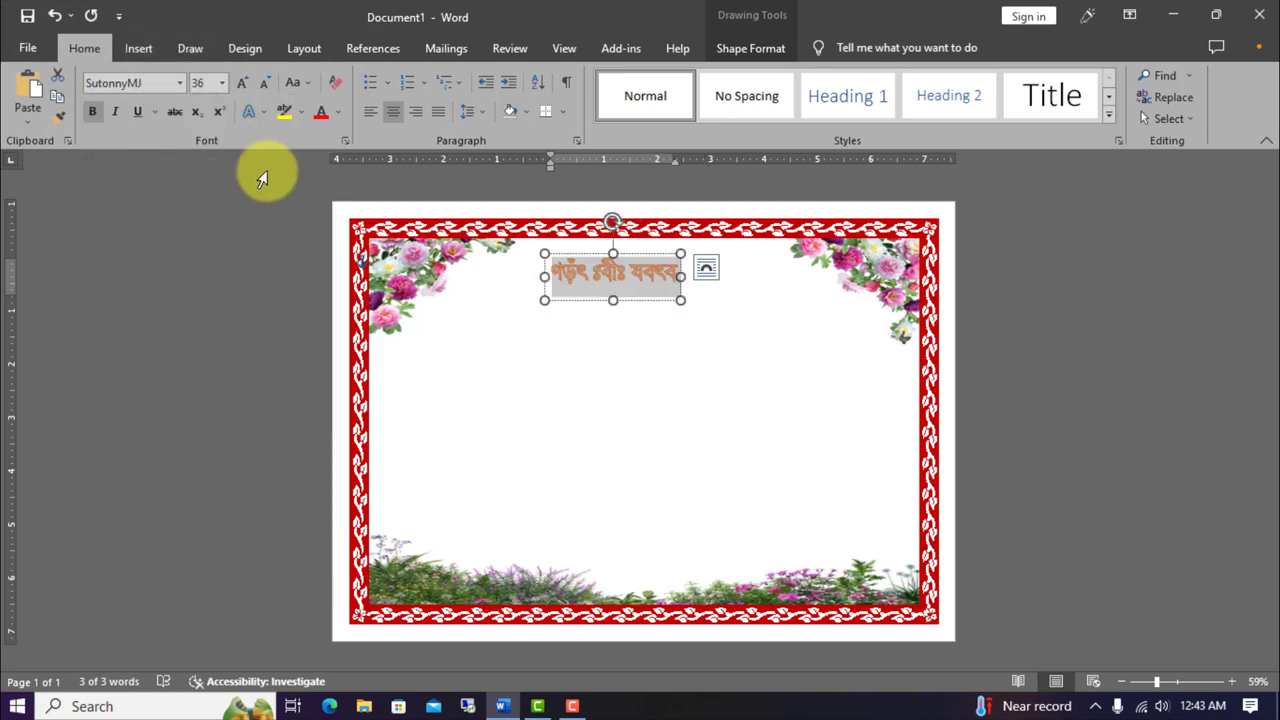
# Give the WordArt no outline and dark blue fill, type 'জন্ম স্মরনিকা' and centre it
pyautogui.click(768, 48)
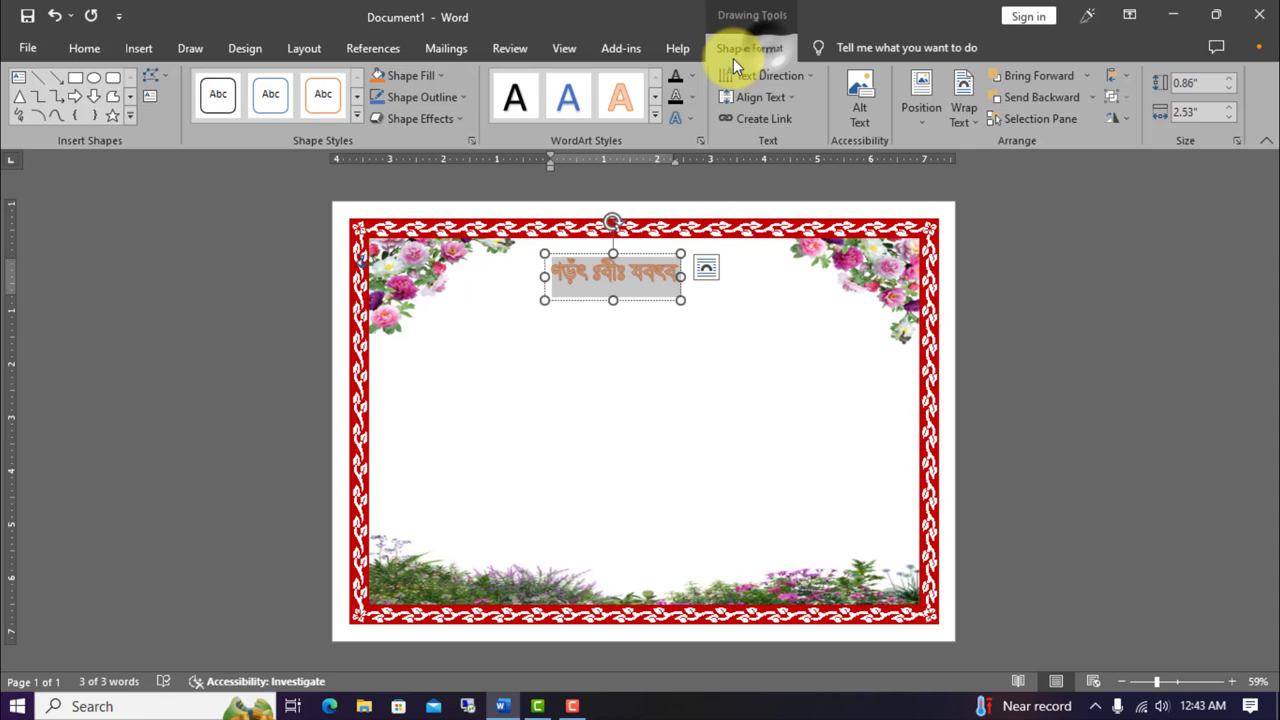
pyautogui.click(690, 98)
pyautogui.click(701, 281)
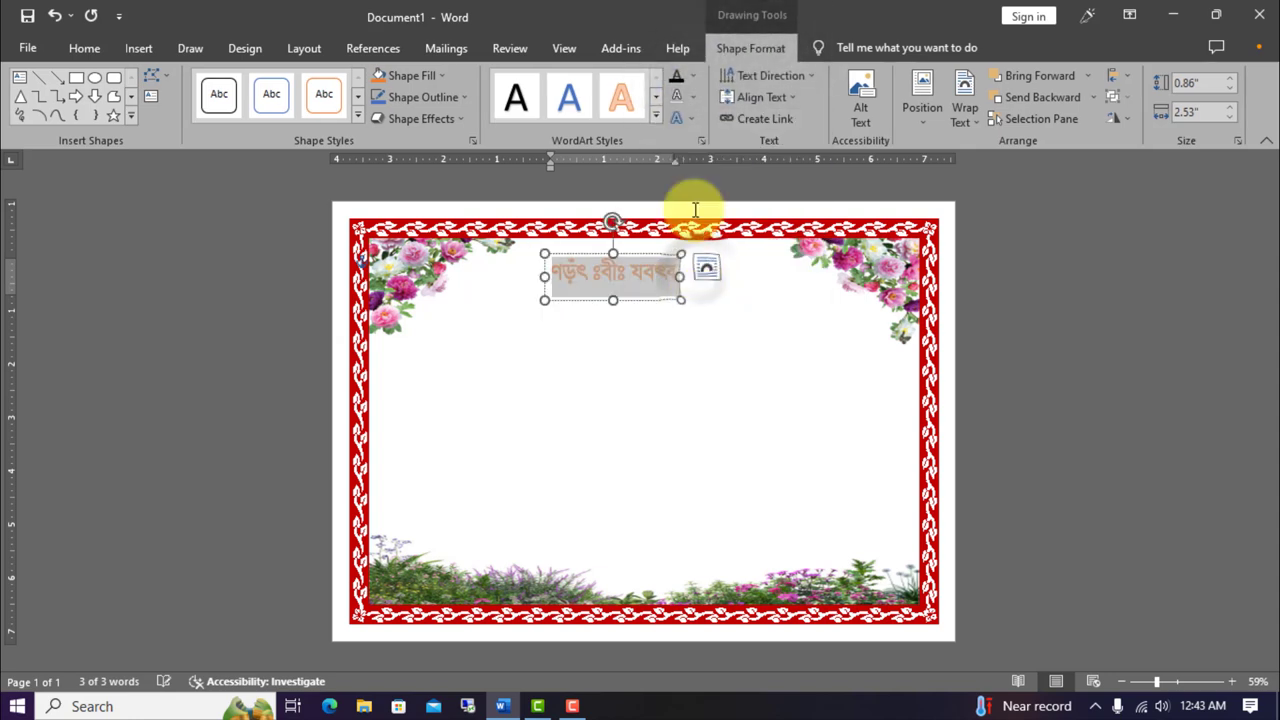
pyautogui.click(698, 75)
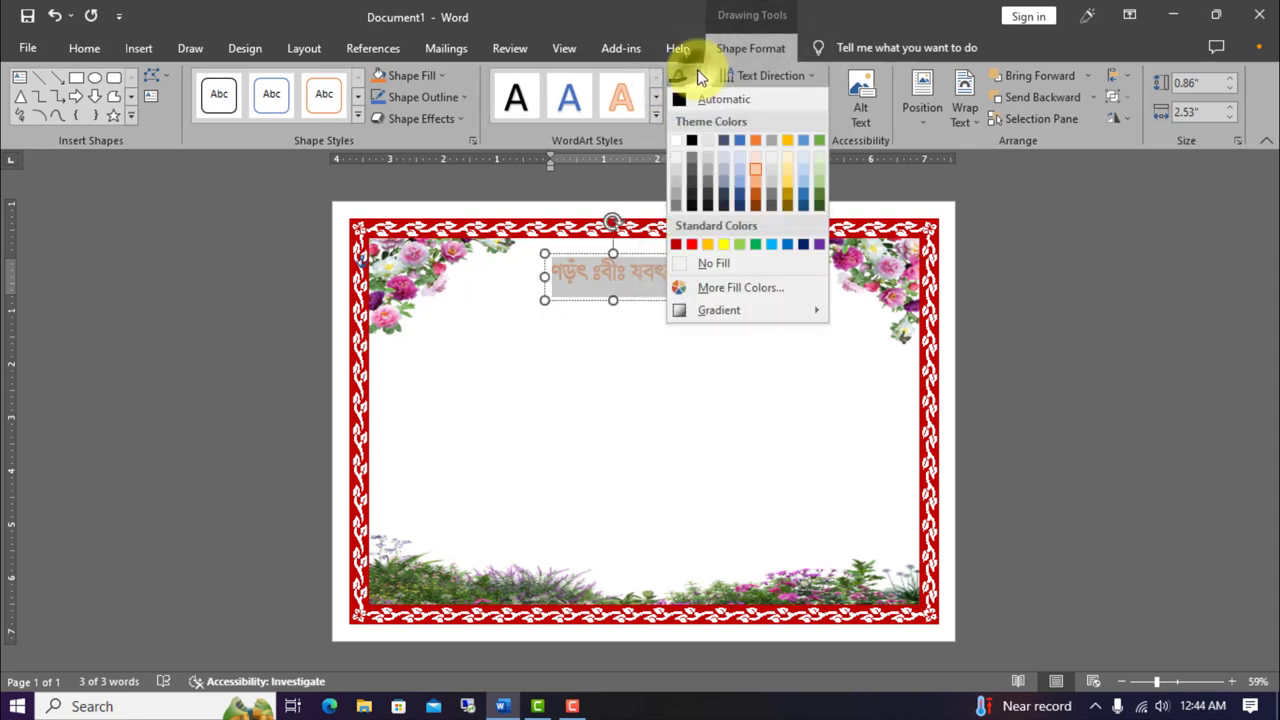
pyautogui.click(803, 244)
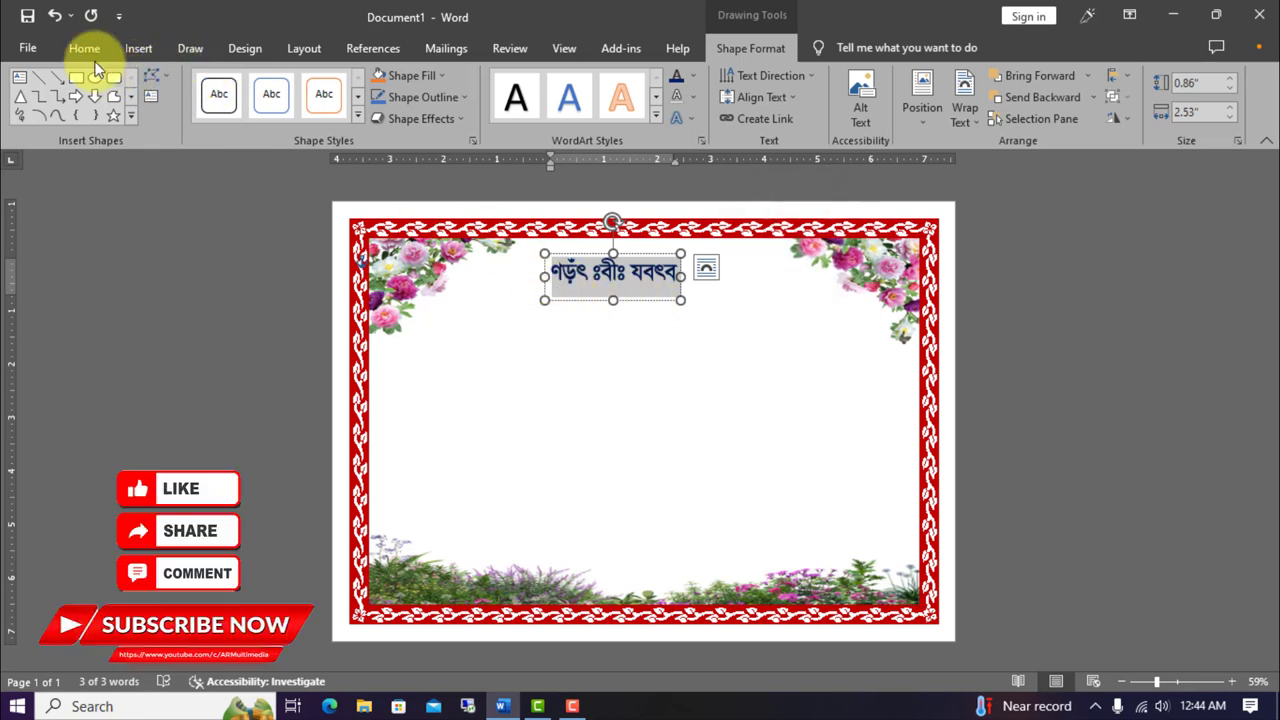
pyautogui.click(88, 50)
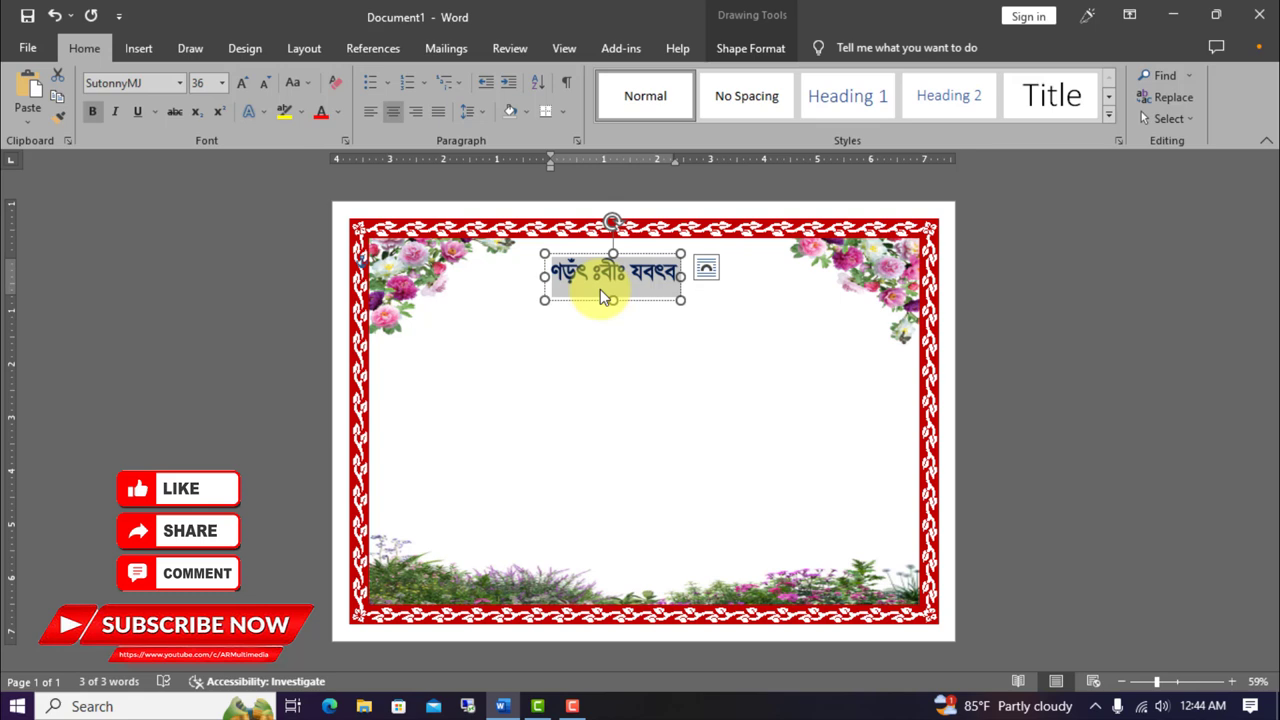
pyautogui.write('জন্ম স্মর')
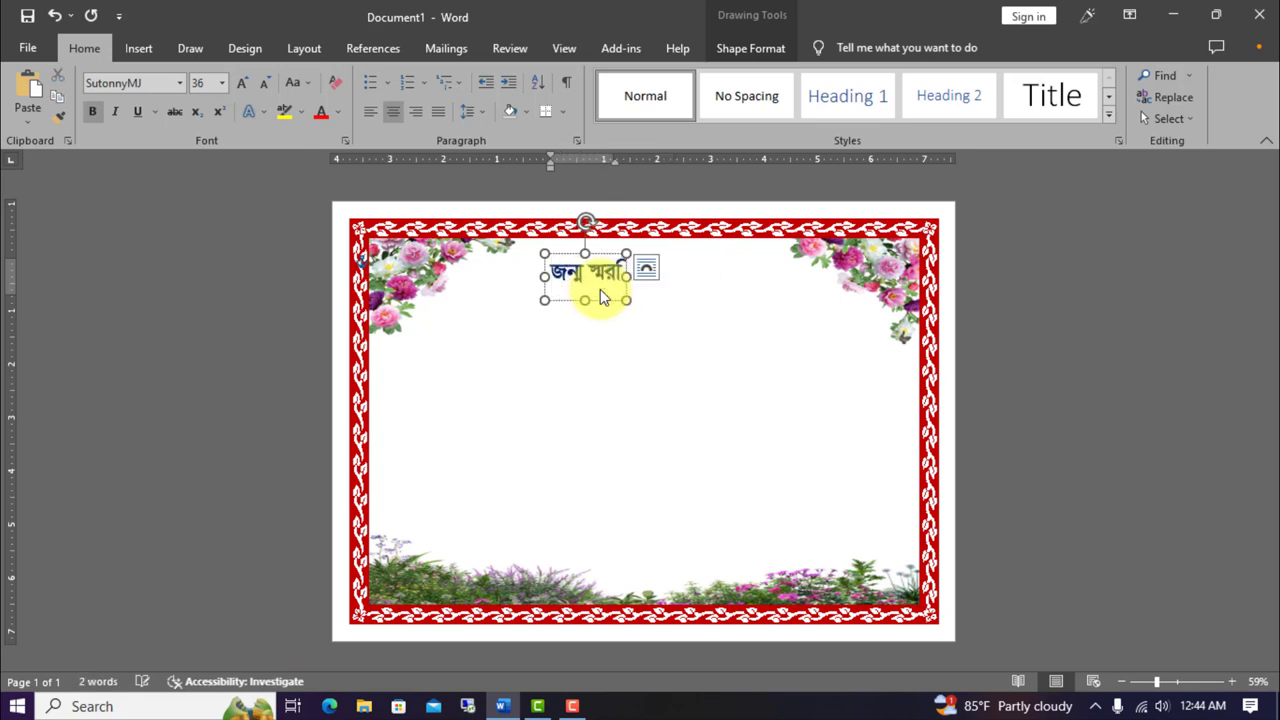
pyautogui.write('নিকা')
pyautogui.moveTo(657, 296)
pyautogui.mouseDown()
pyautogui.moveTo(683, 275)
pyautogui.moveTo(666, 257)
pyautogui.moveTo(641, 288)
pyautogui.mouseUp()
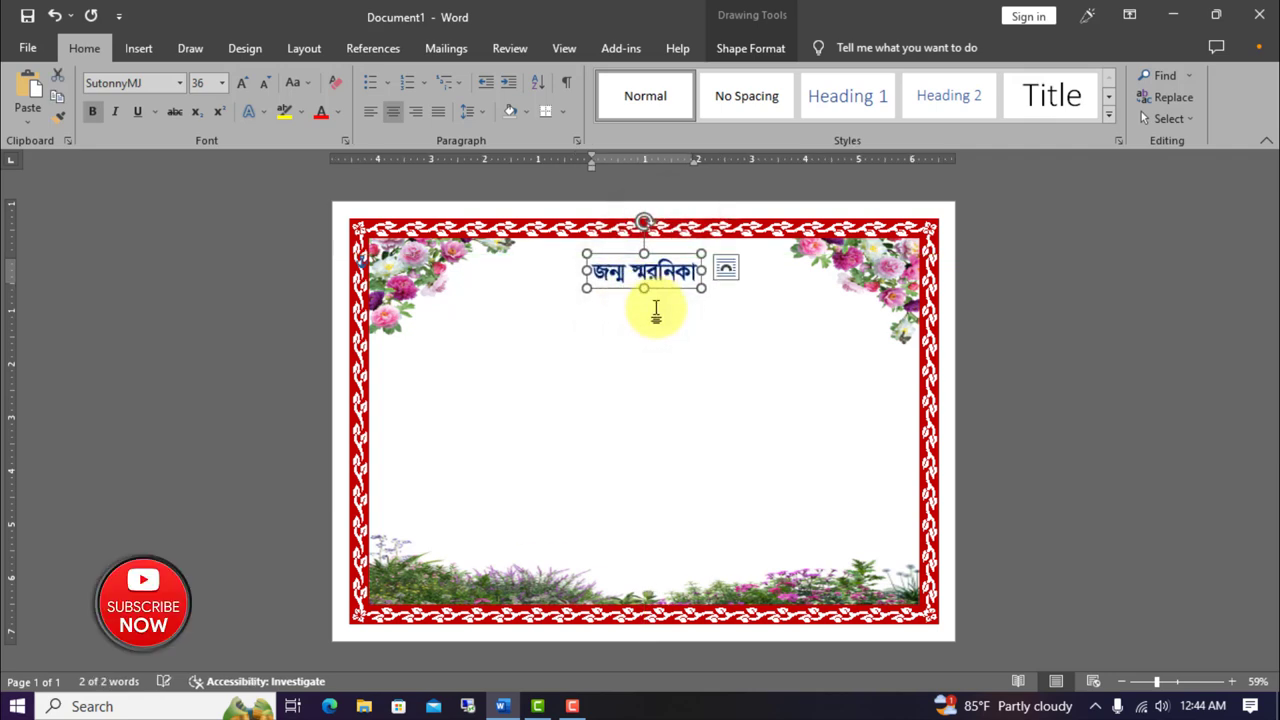
# Duplicate the title below it, colour it red, and type the child's name
pyautogui.click(56, 96)
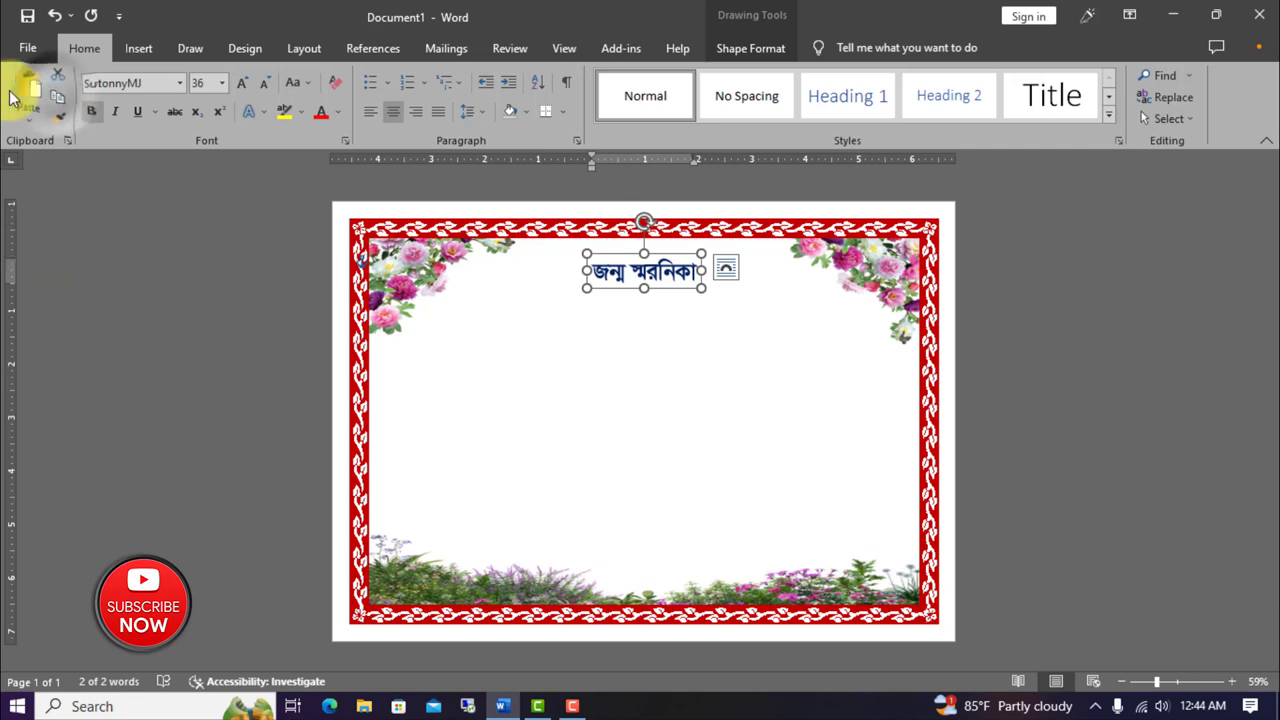
pyautogui.click(28, 88)
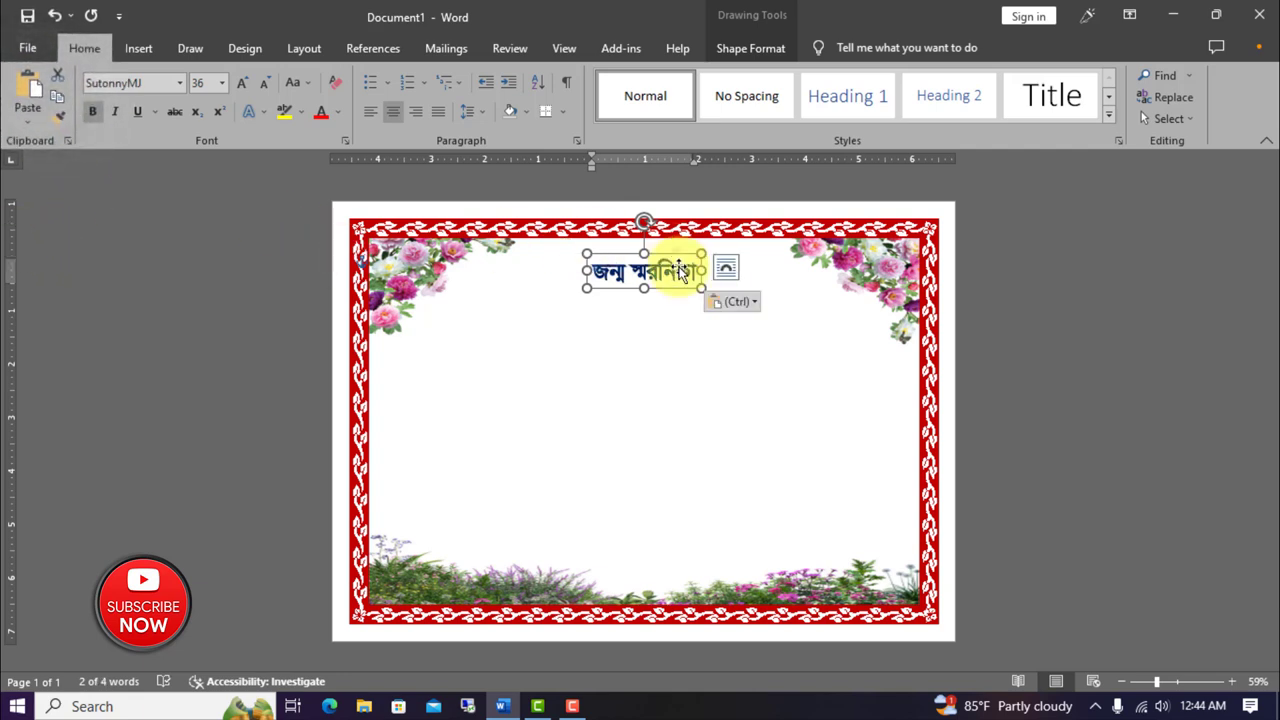
pyautogui.moveTo(668, 276)
pyautogui.mouseDown()
pyautogui.moveTo(664, 316)
pyautogui.moveTo(680, 318)
pyautogui.mouseUp()
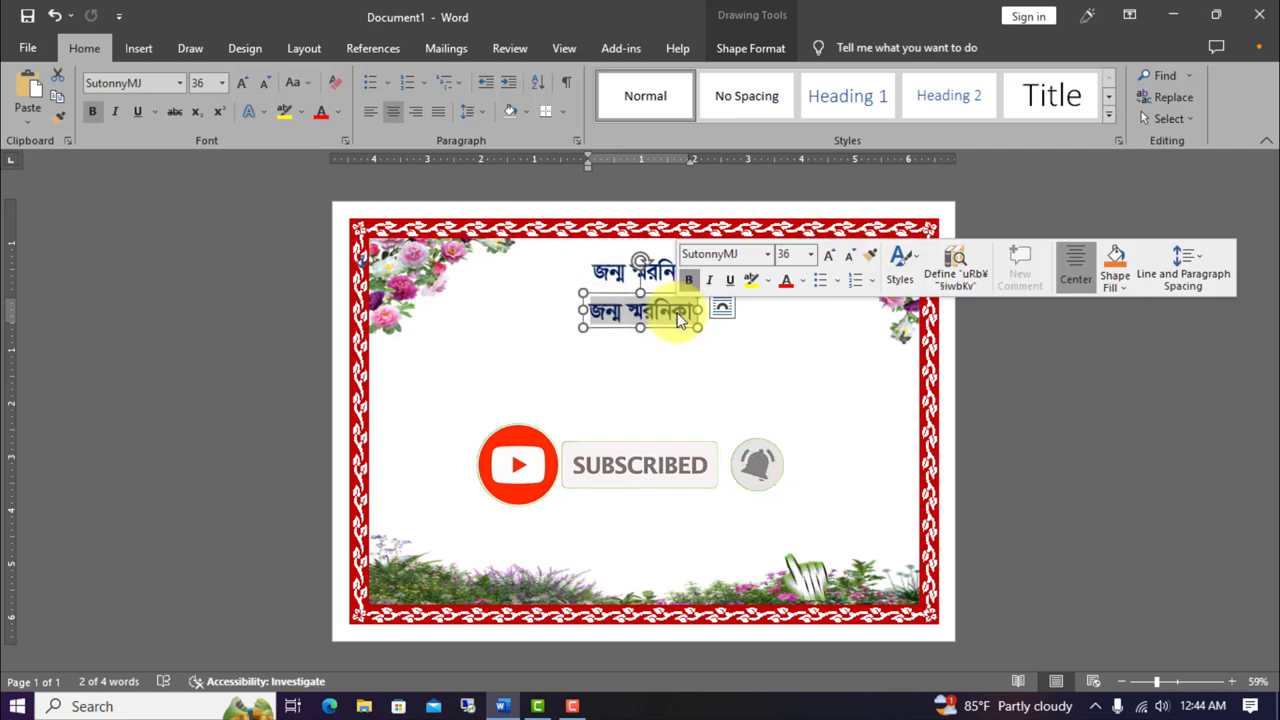
pyautogui.click(339, 112)
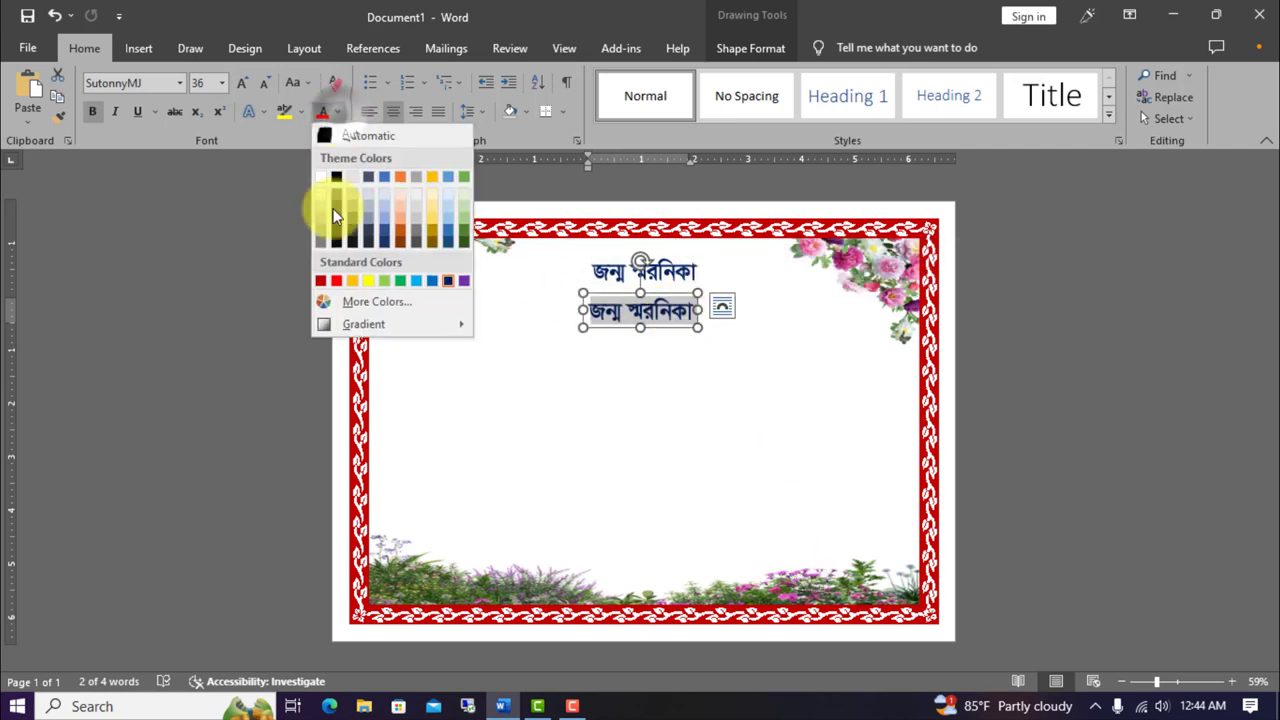
pyautogui.click(322, 278)
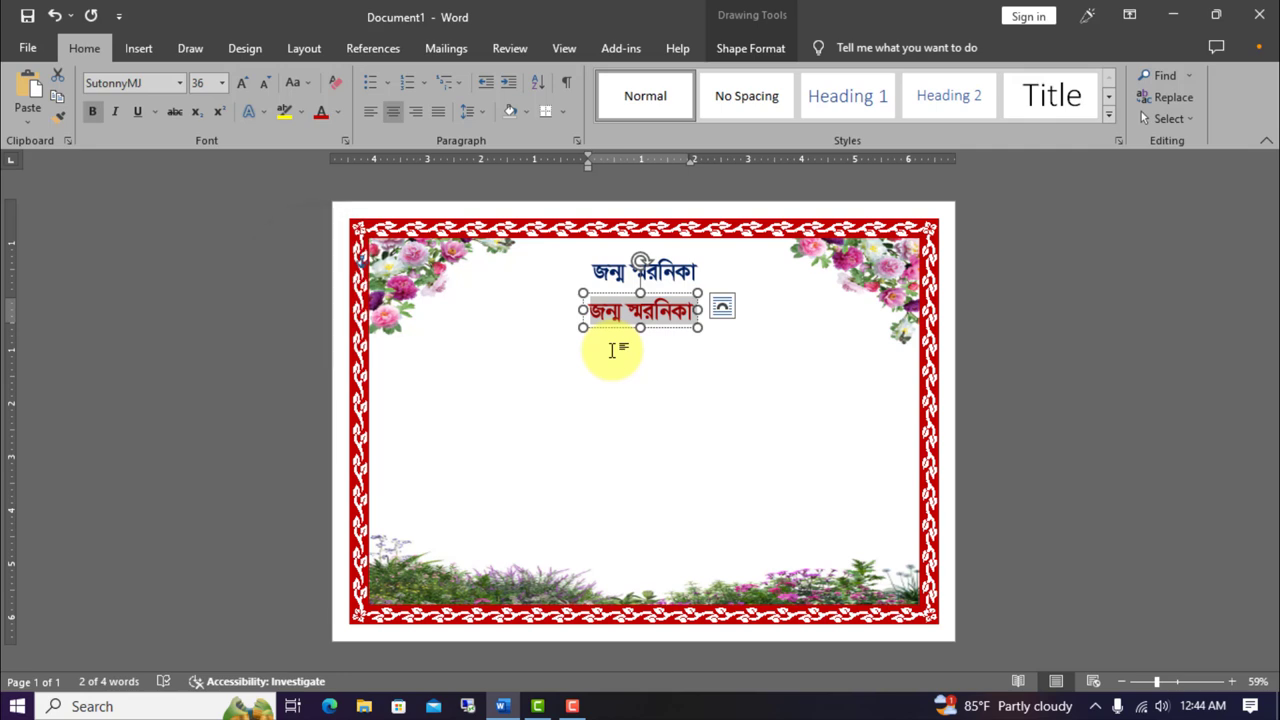
pyautogui.write('অর্না')
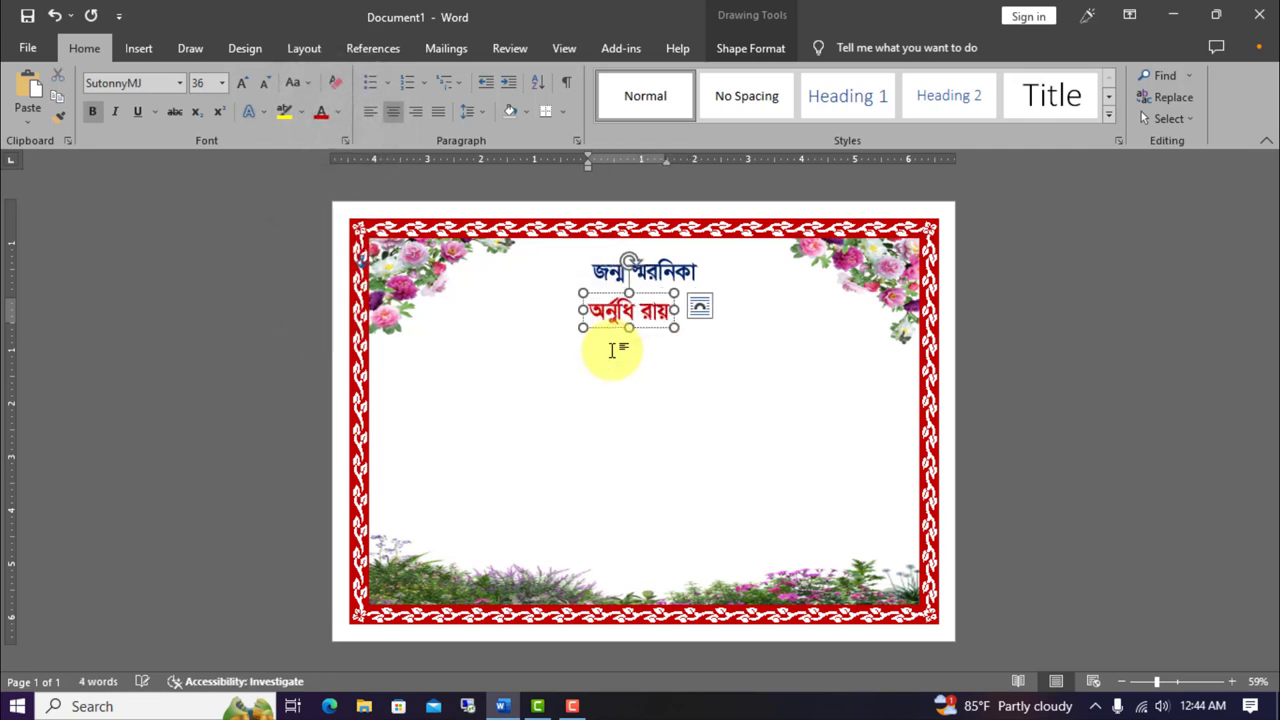
pyautogui.write('অনু')
pyautogui.moveTo(668, 277); pyautogui.dragTo(668, 283)
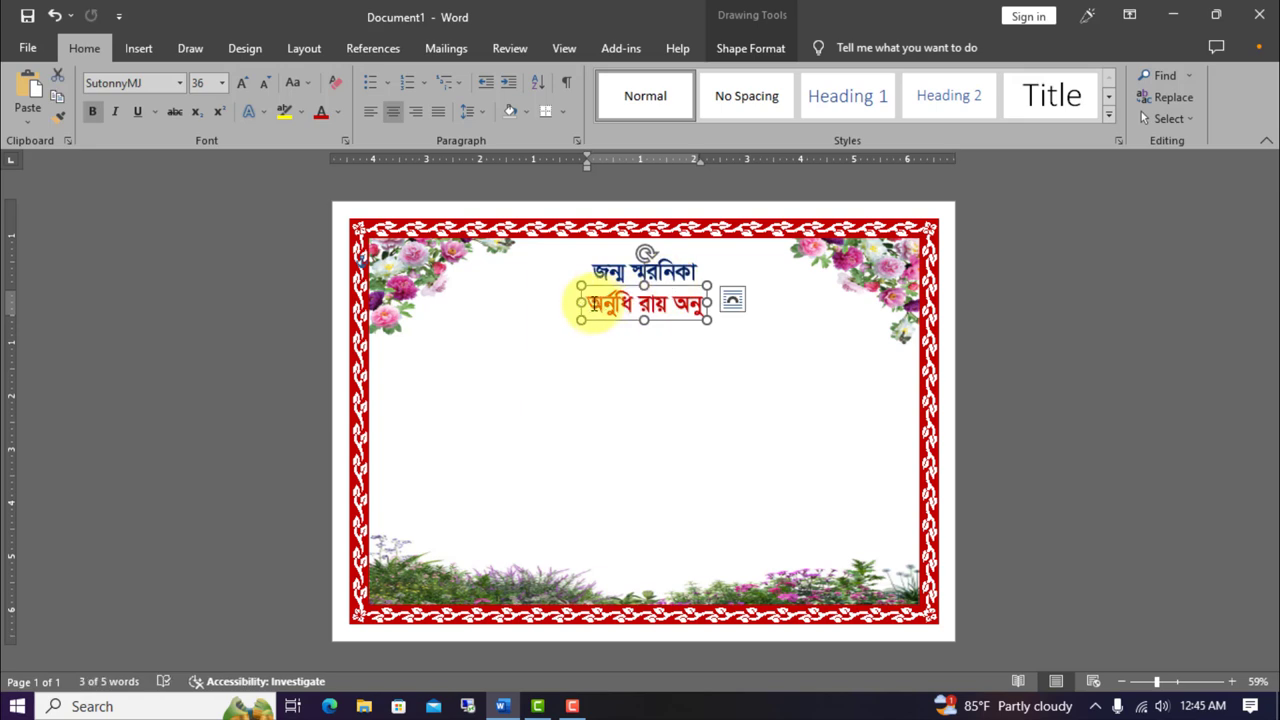
# Set the name to 48 pt in DhakarChithiMJ, widened and centred under the title
pyautogui.moveTo(594, 305); pyautogui.dragTo(700, 303)
pyautogui.click(222, 83)
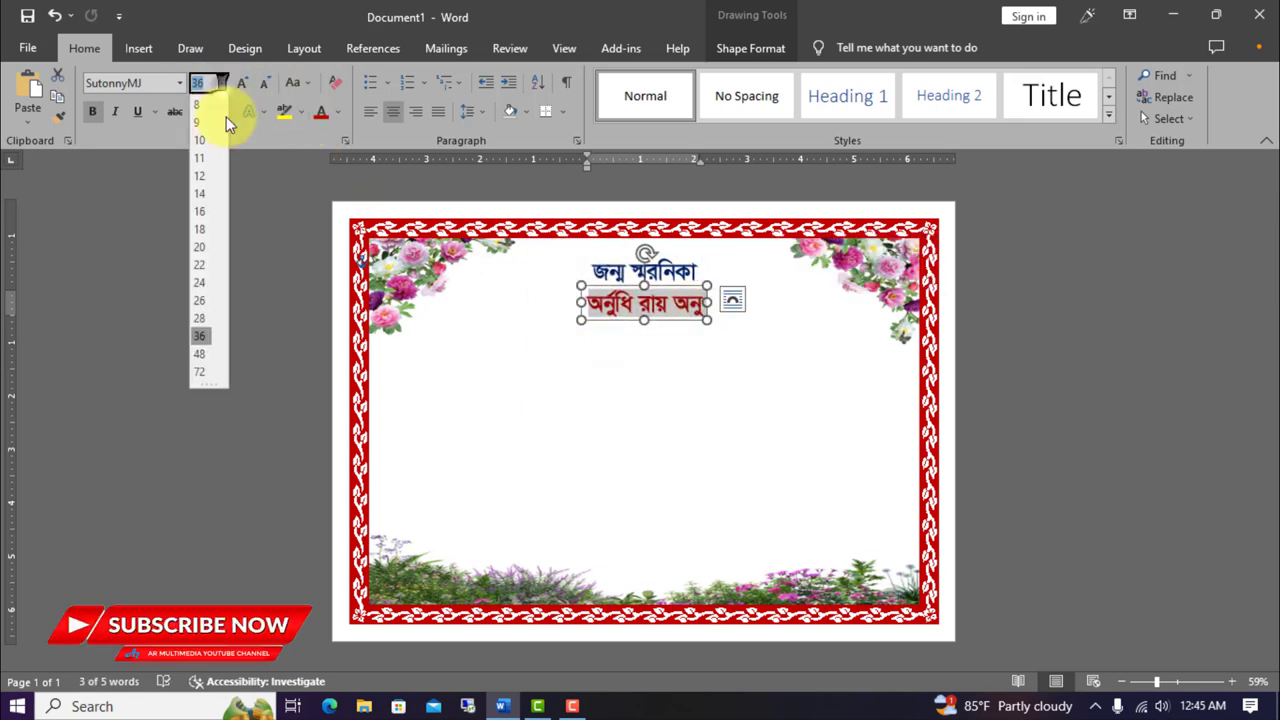
pyautogui.click(199, 353)
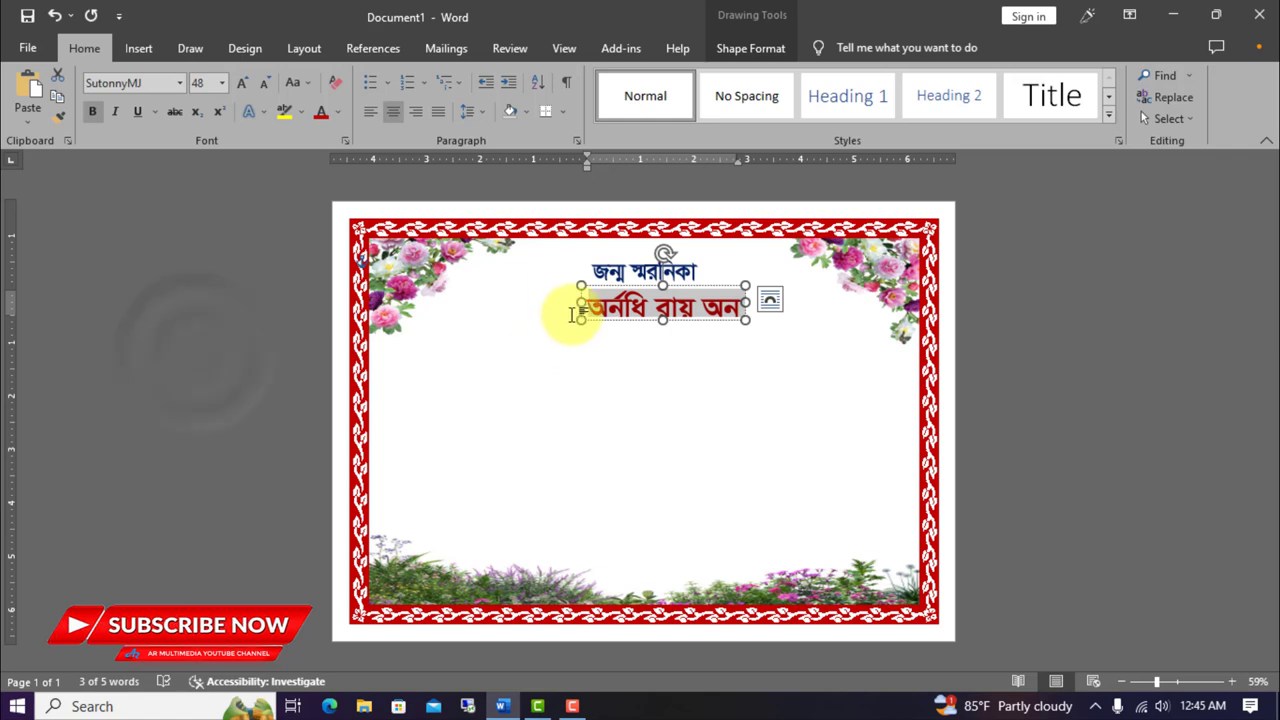
pyautogui.moveTo(575, 301); pyautogui.dragTo(527, 302)
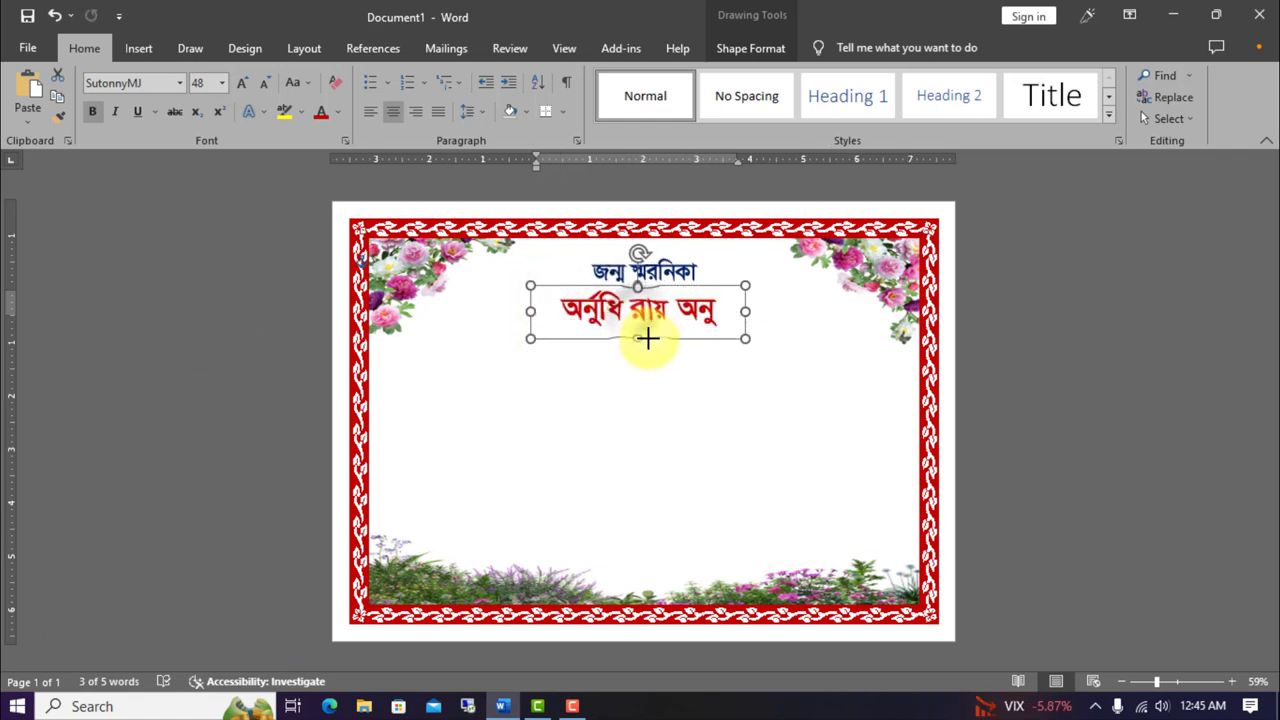
pyautogui.moveTo(710, 285); pyautogui.dragTo(716, 285)
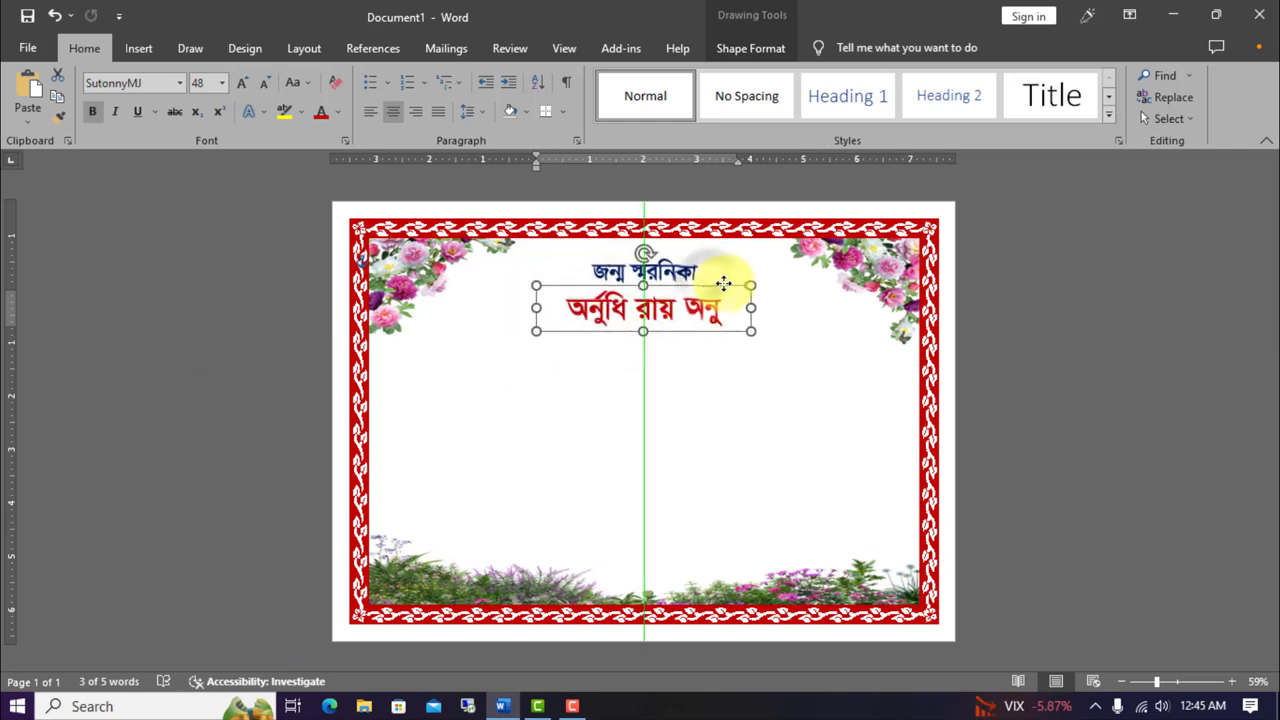
pyautogui.moveTo(571, 311); pyautogui.dragTo(740, 311)
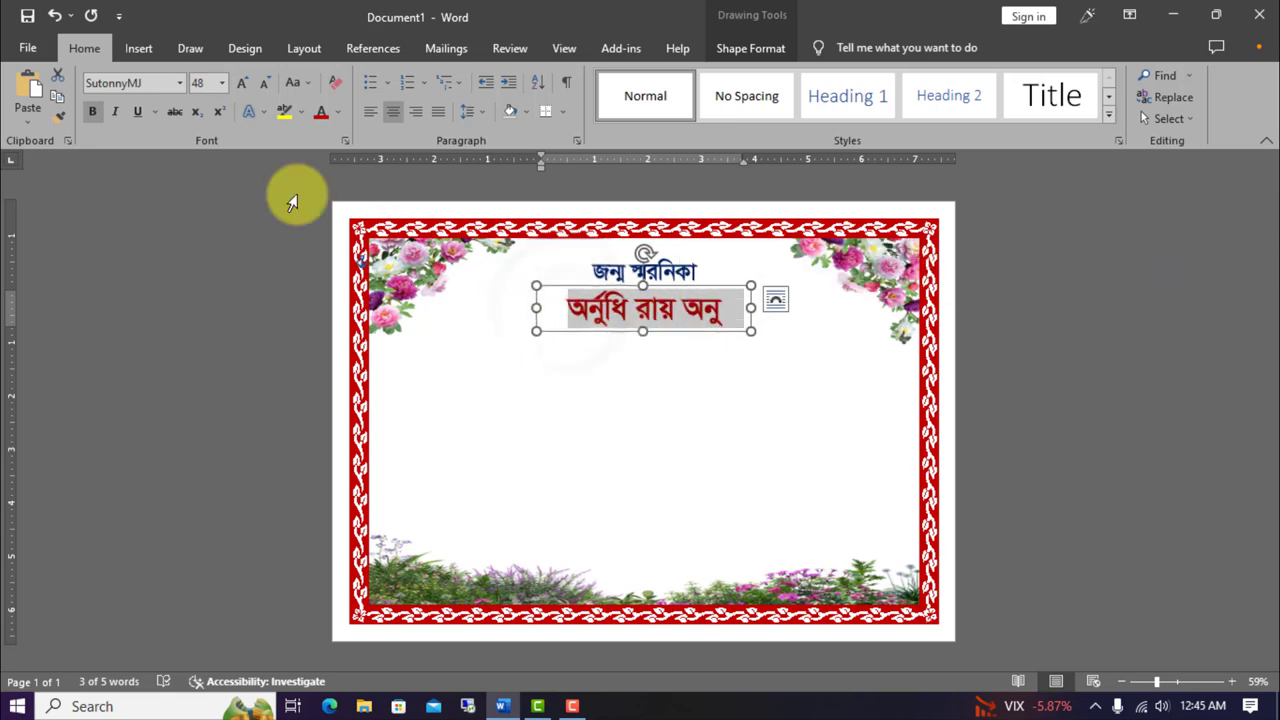
pyautogui.click(181, 84)
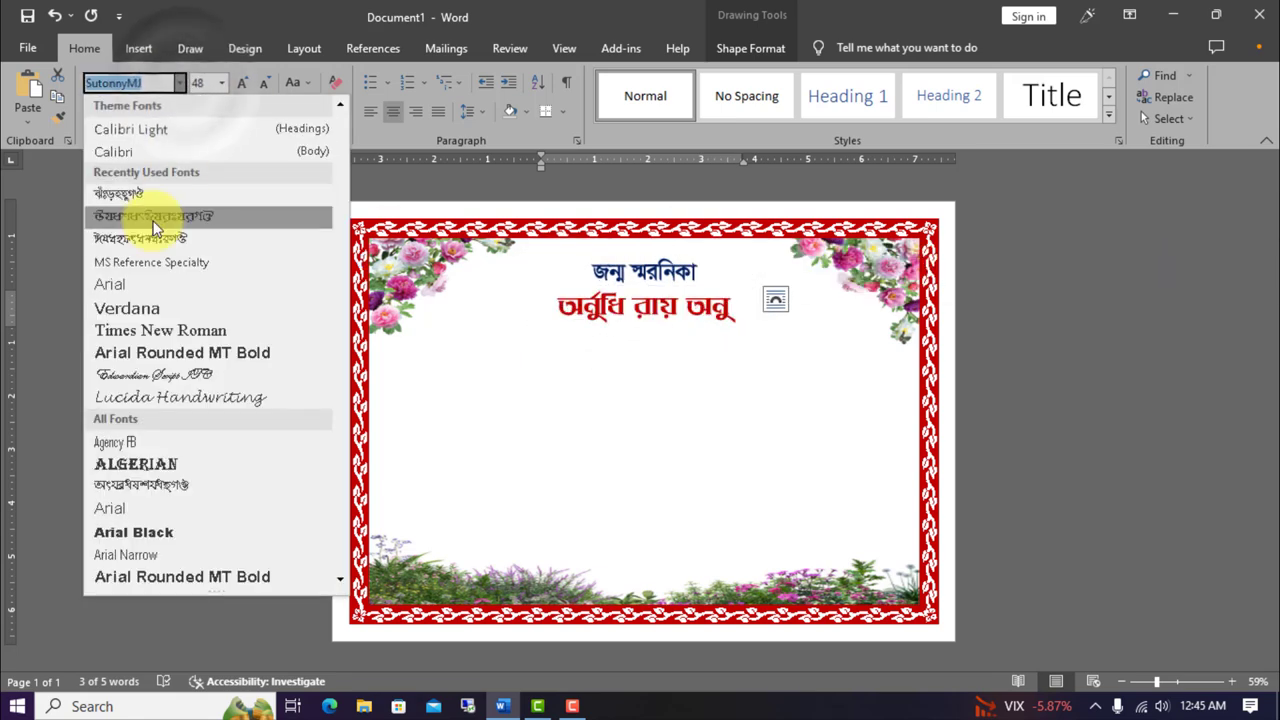
pyautogui.click(155, 226)
pyautogui.click(1046, 423)
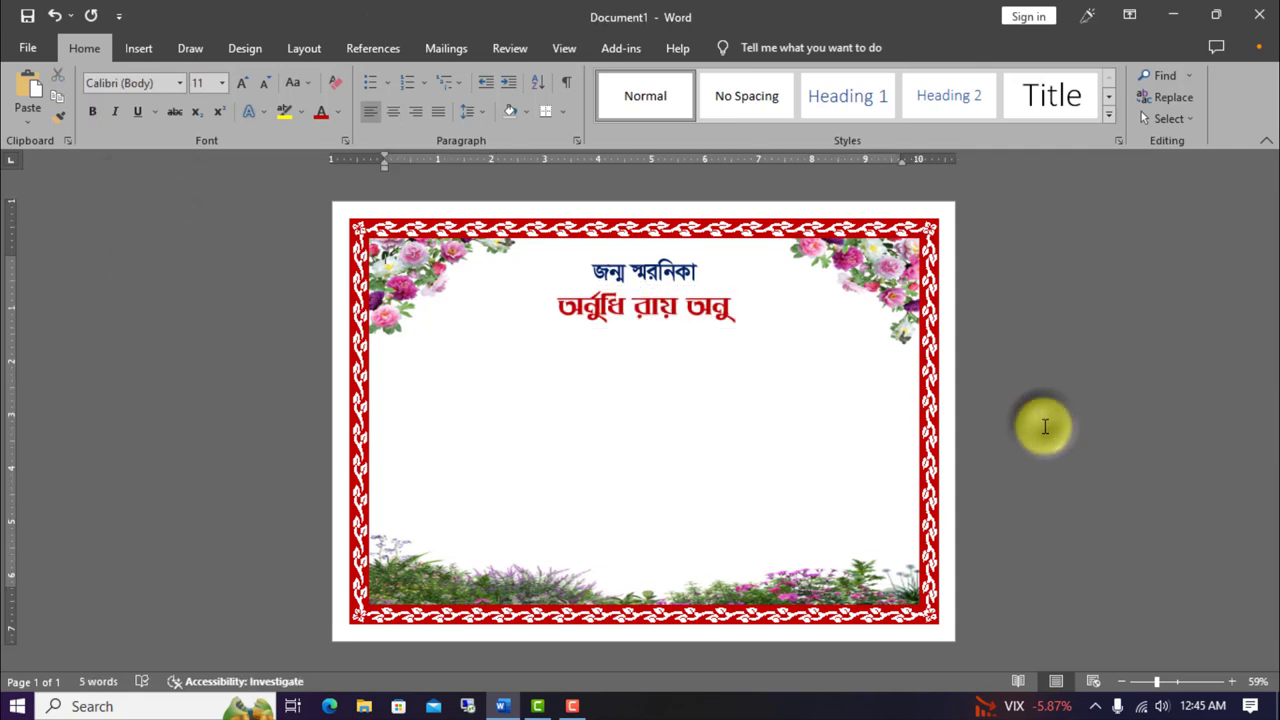
pyautogui.click(663, 306)
# Paste a title copy below the name and replace its text with the date '৮ অক্টোবর ২০১২ ইংরেজী'
pyautogui.moveTo(668, 288)
pyautogui.mouseDown()
pyautogui.moveTo(678, 285)
pyautogui.moveTo(667, 288)
pyautogui.mouseUp()
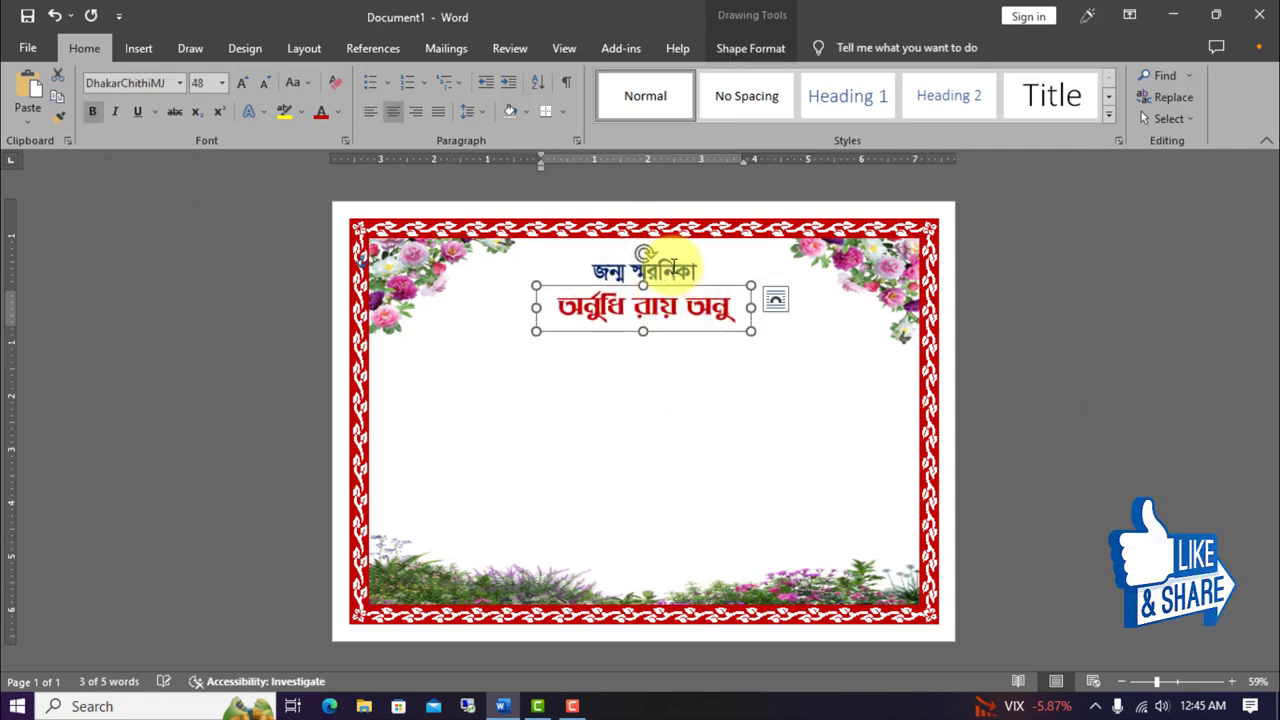
pyautogui.click(666, 264)
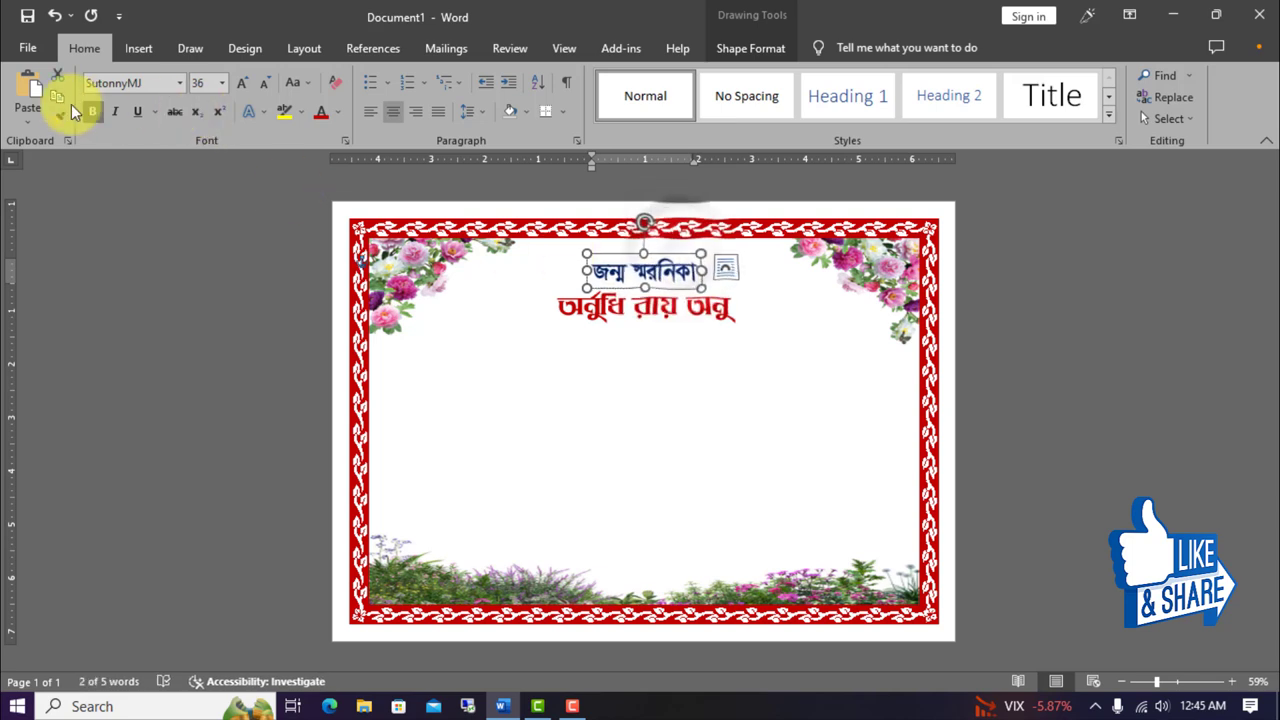
pyautogui.click(36, 95)
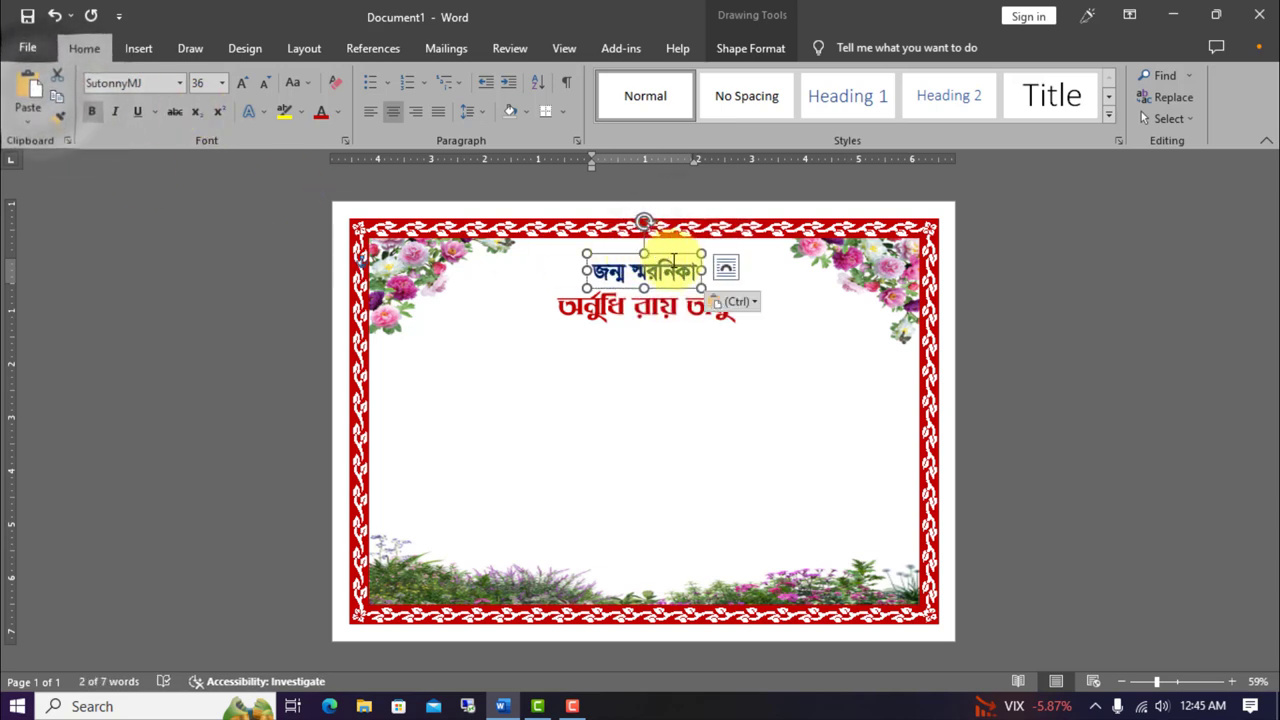
pyautogui.moveTo(678, 255); pyautogui.dragTo(666, 340)
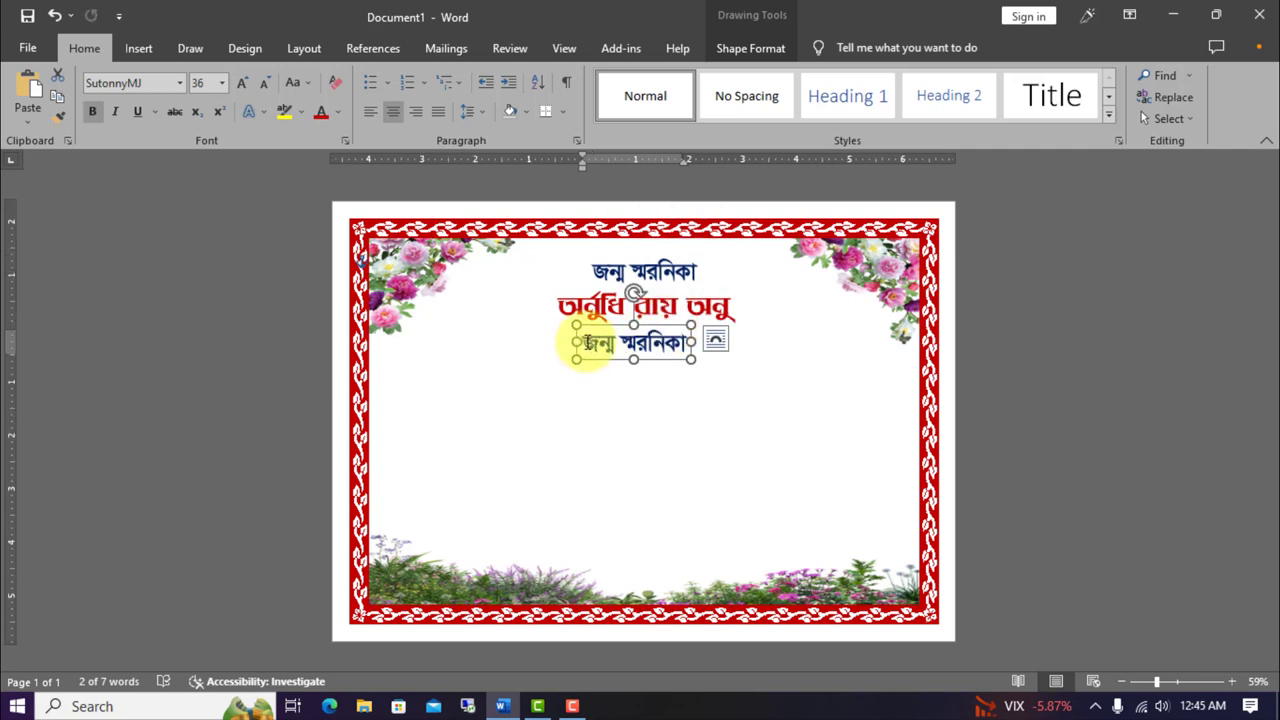
pyautogui.press('BackSpace')
pyautogui.write('৮ অক্টোবর ২০১২ ইংরেজী')
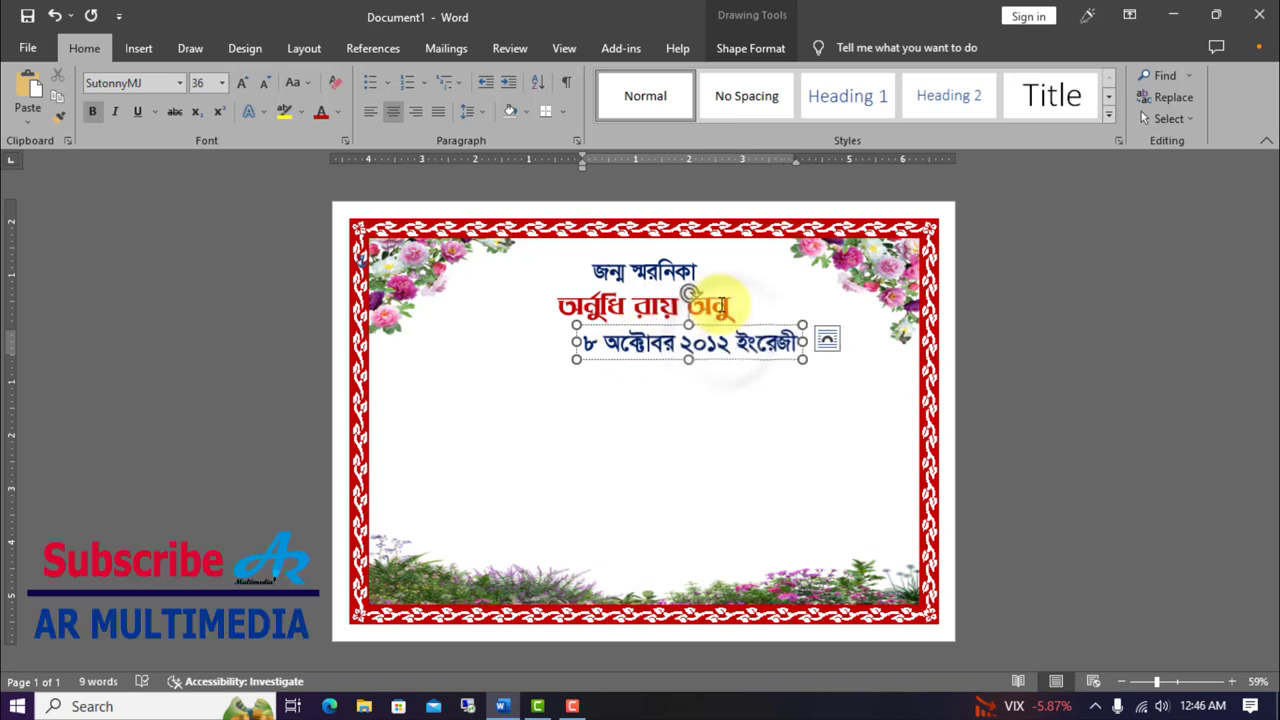
pyautogui.moveTo(769, 326); pyautogui.dragTo(720, 331)
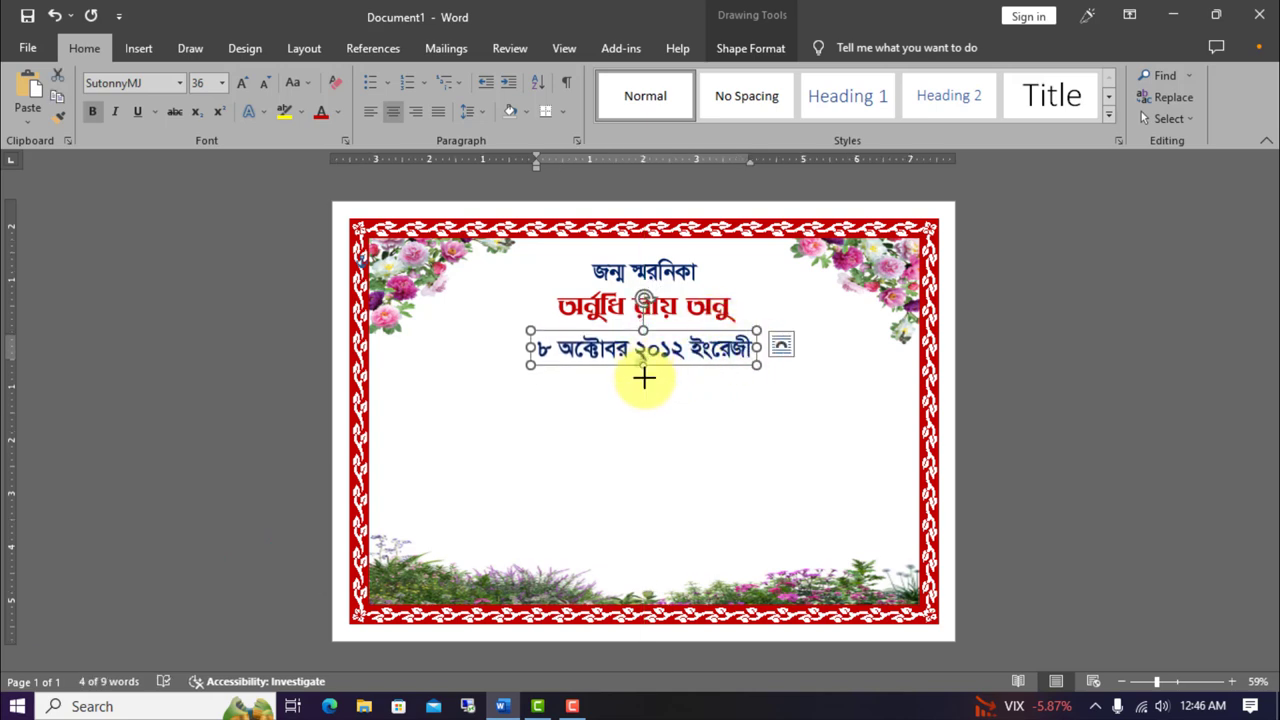
# Complete the three date lines, widen the box, and remove space after paragraphs
pyautogui.moveTo(643, 377); pyautogui.dragTo(643, 450)
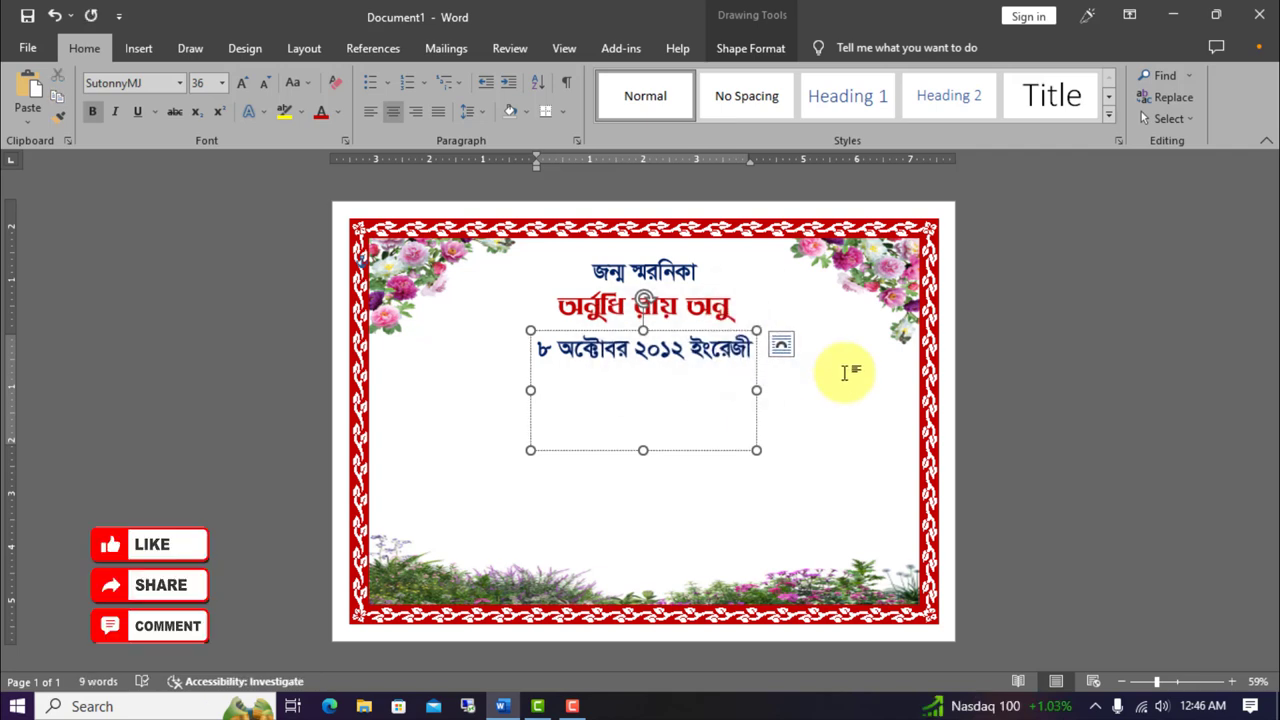
pyautogui.write('24')
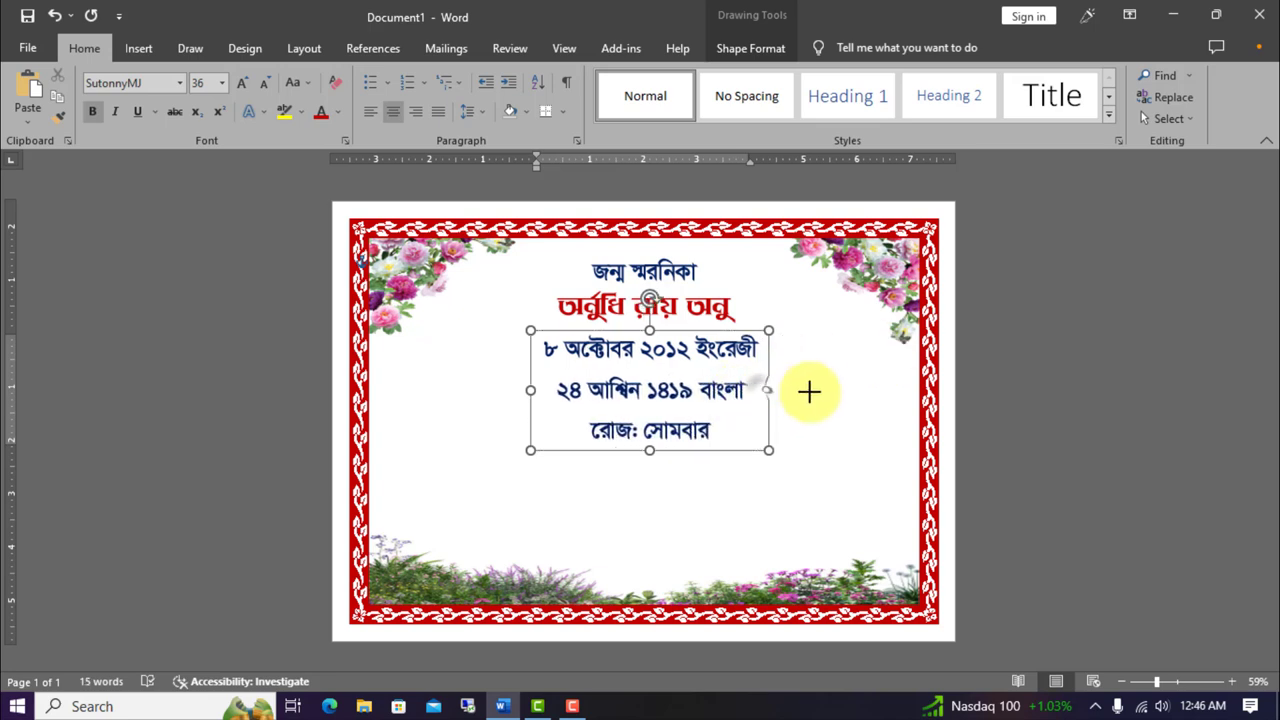
pyautogui.moveTo(753, 389); pyautogui.dragTo(823, 389)
pyautogui.moveTo(489, 388); pyautogui.dragTo(473, 389)
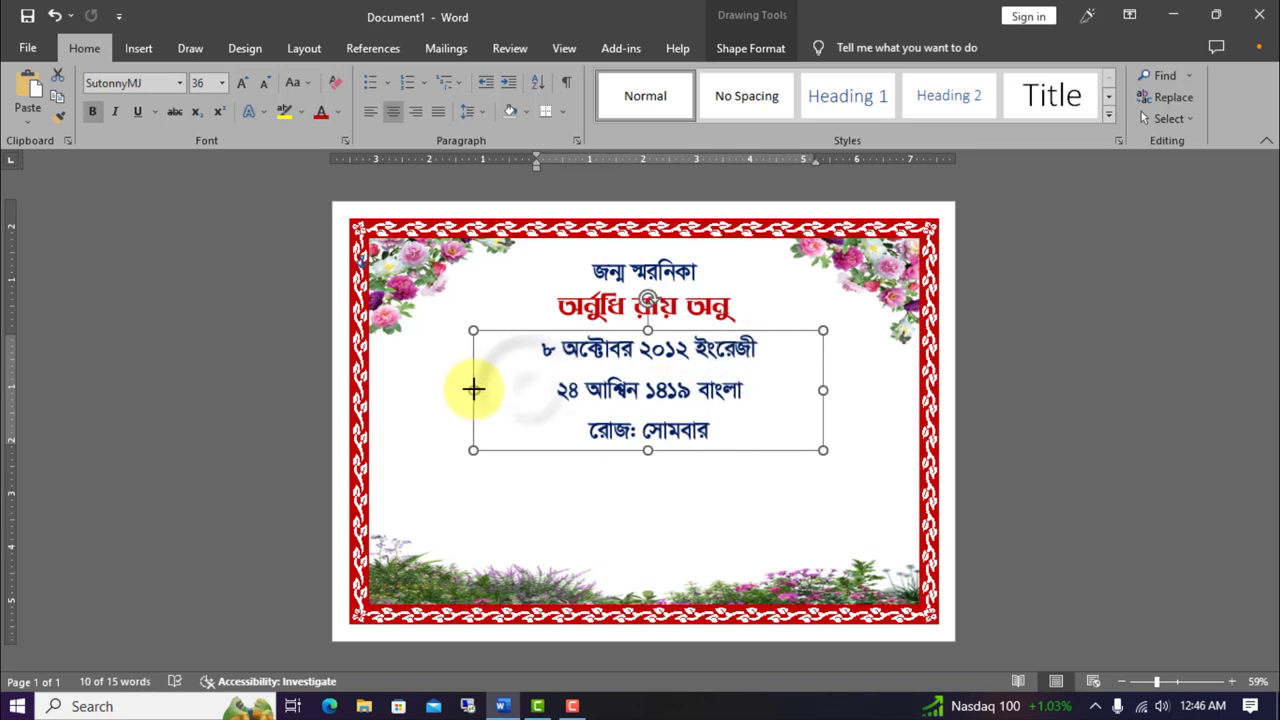
pyautogui.moveTo(767, 330); pyautogui.dragTo(763, 330)
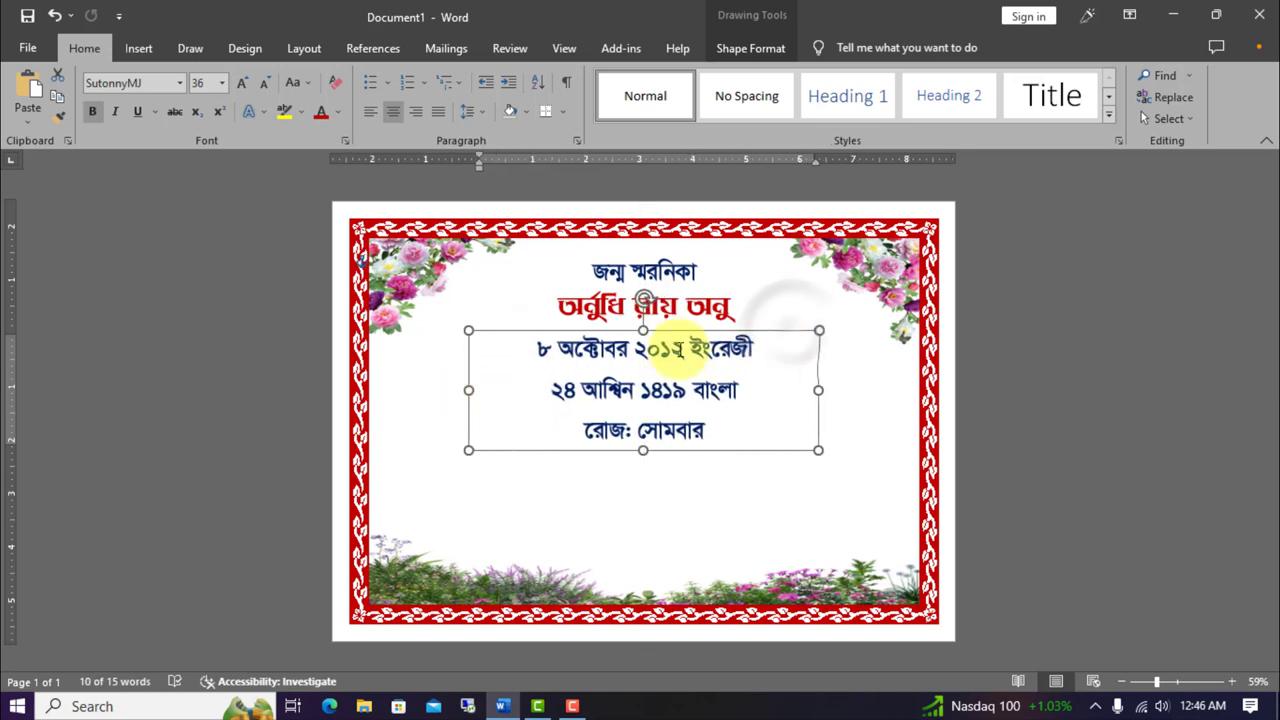
pyautogui.moveTo(514, 343); pyautogui.dragTo(708, 432)
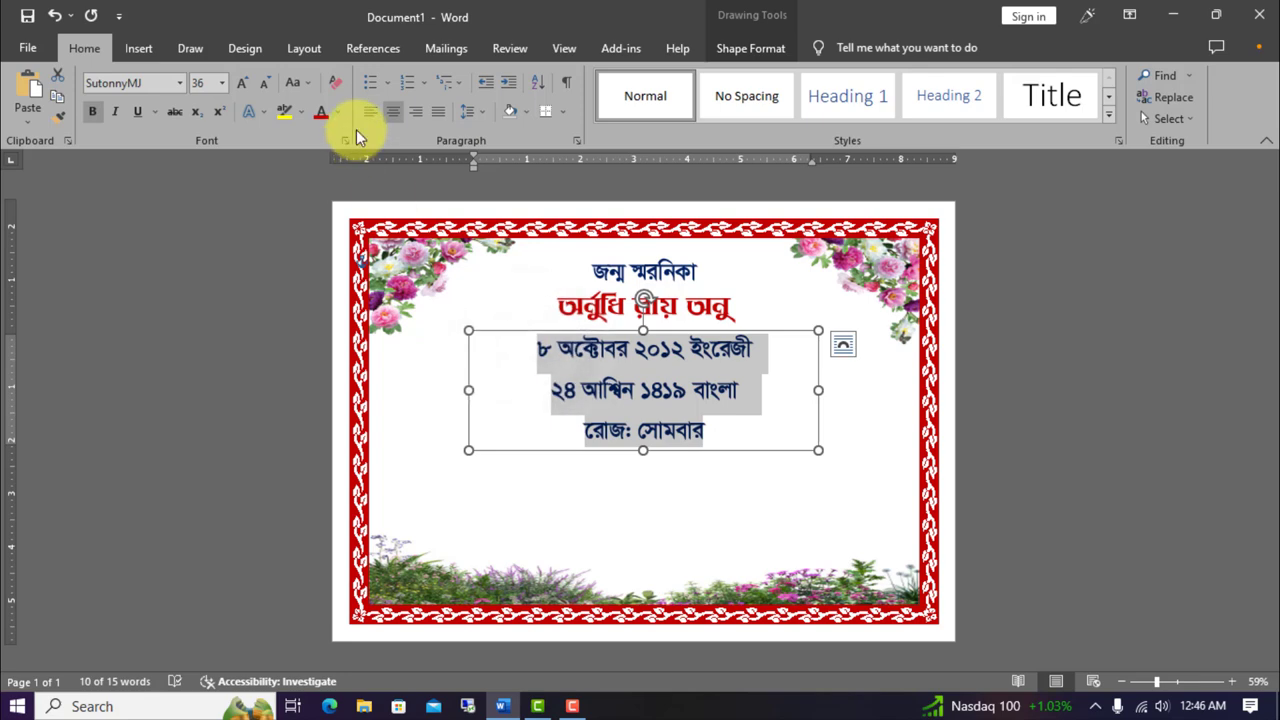
pyautogui.click(468, 111)
pyautogui.click(513, 317)
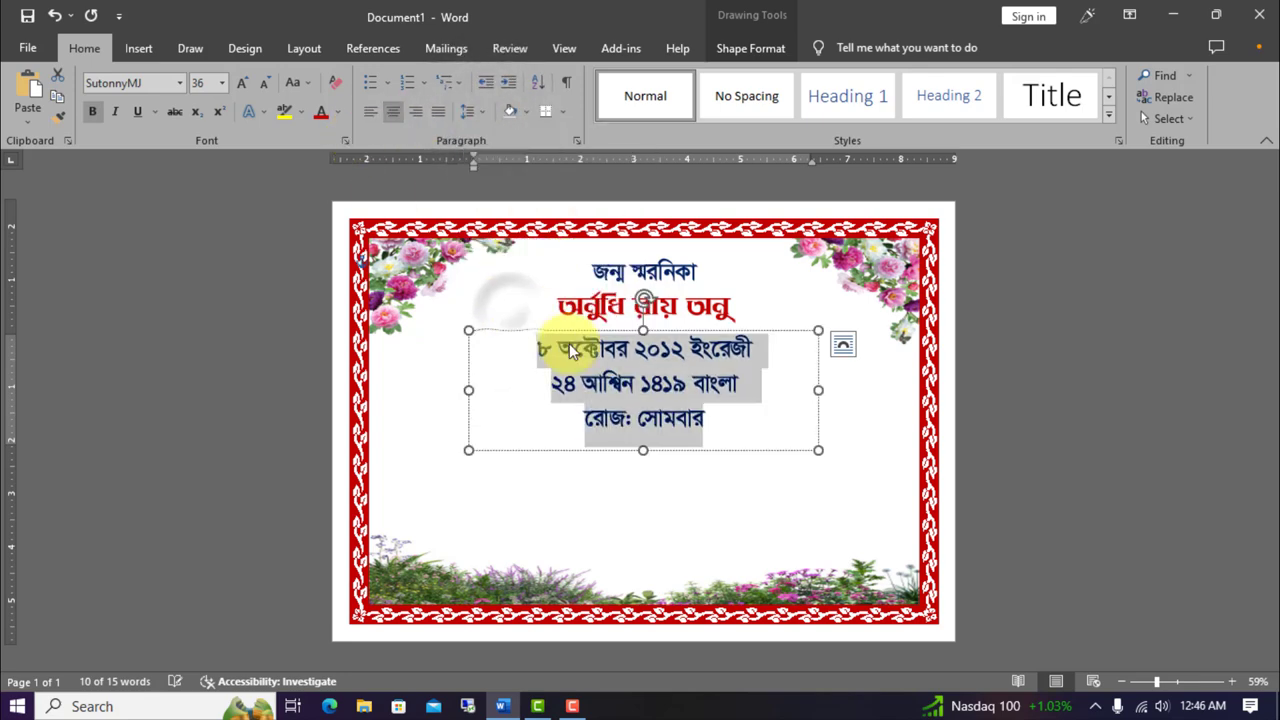
# Colour the second date line green and recentre the date block on the page
pyautogui.click(600, 366)
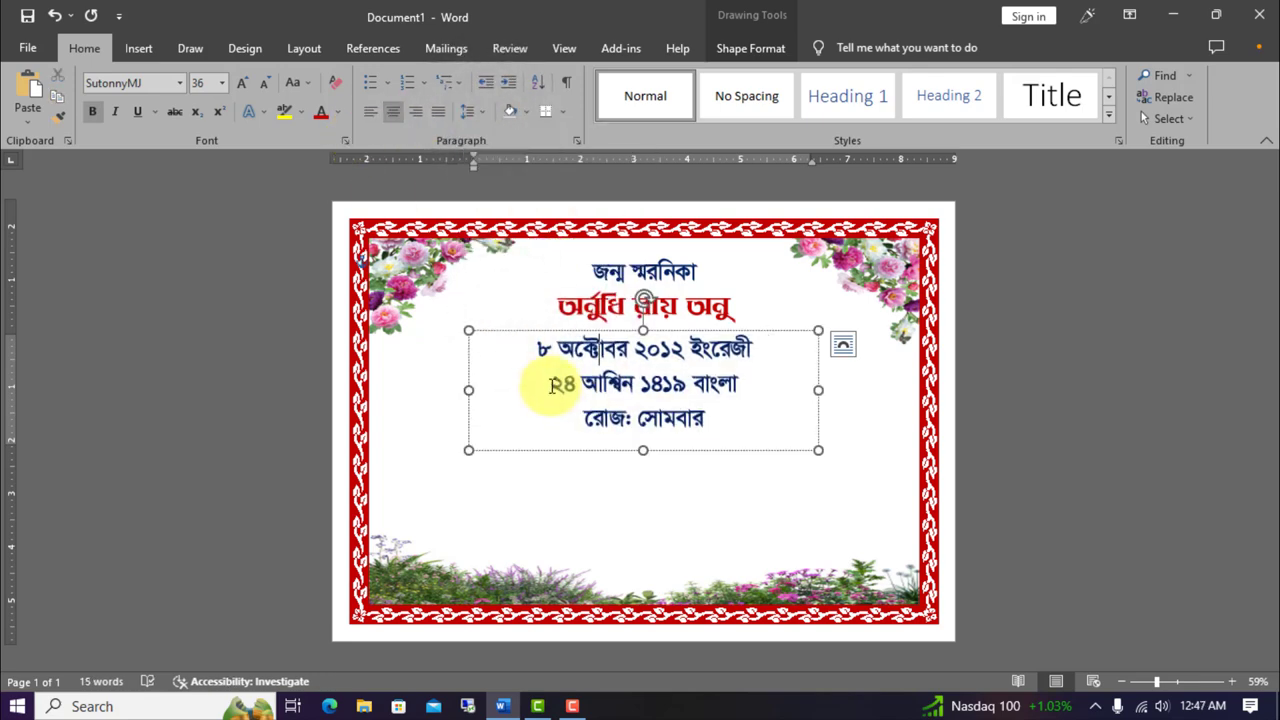
pyautogui.moveTo(545, 385); pyautogui.dragTo(735, 385)
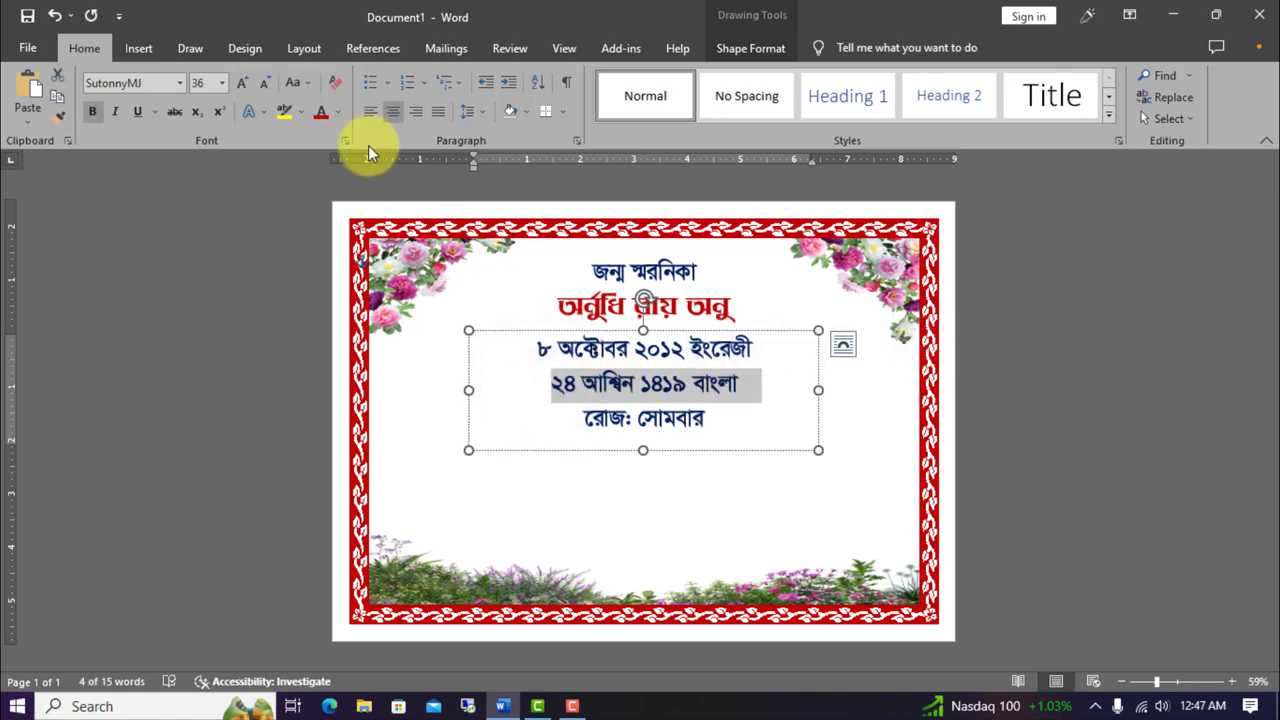
pyautogui.click(337, 111)
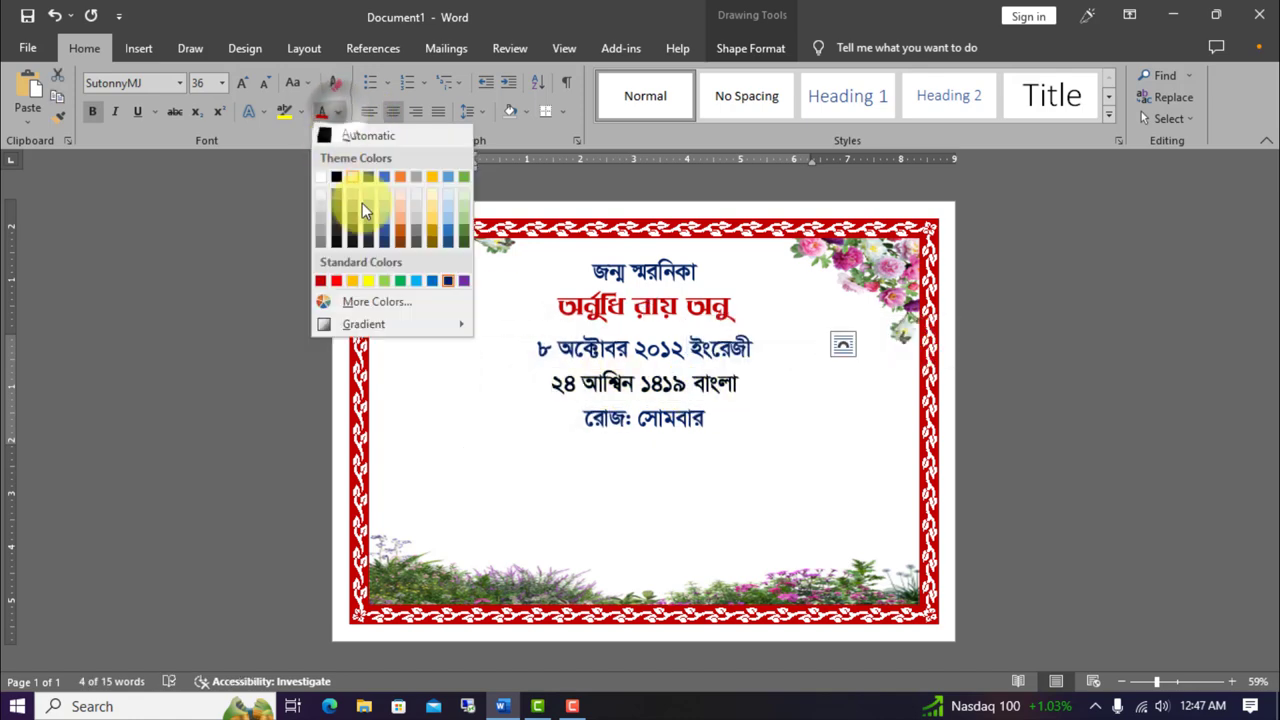
pyautogui.click(464, 240)
pyautogui.click(772, 404)
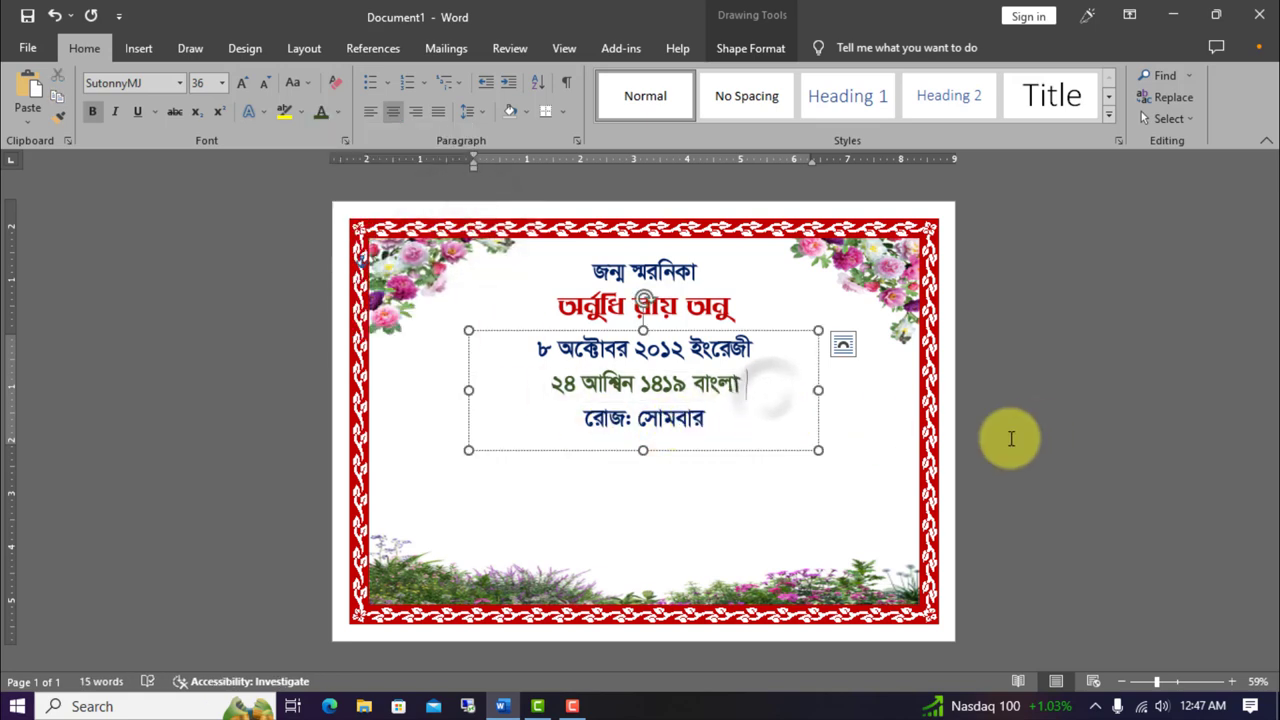
pyautogui.click(770, 328)
pyautogui.moveTo(770, 328); pyautogui.dragTo(766, 325)
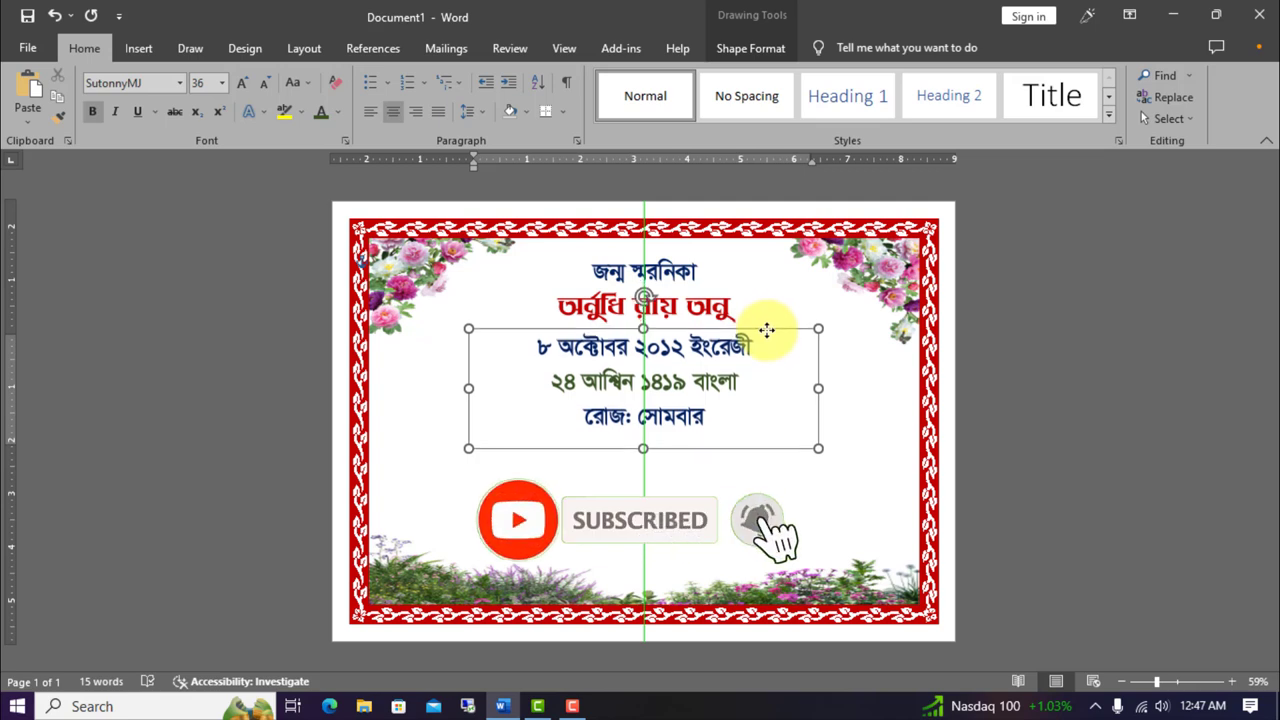
pyautogui.moveTo(766, 325); pyautogui.dragTo(766, 330)
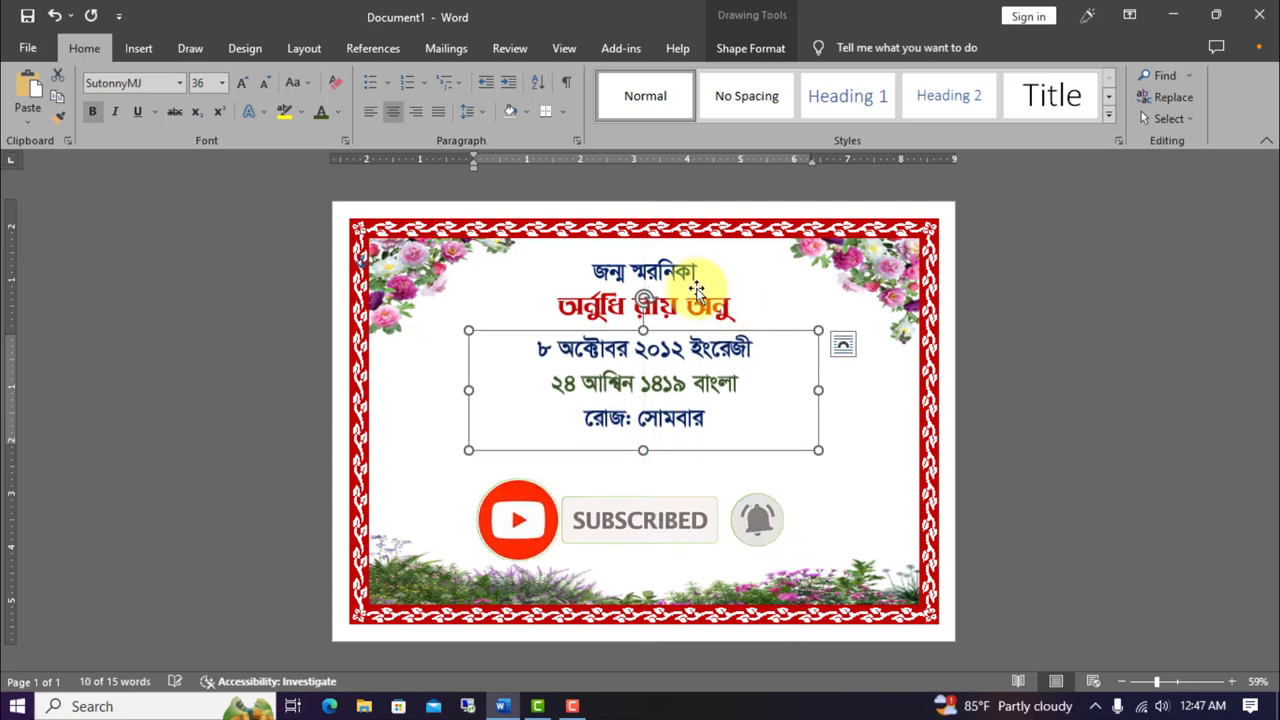
pyautogui.click(820, 485)
# Add a centred red line 'রাত: ১১.২০ ঘটিকার সময় জন্ম গ্রহন করে' below the dates
pyautogui.click(39, 87)
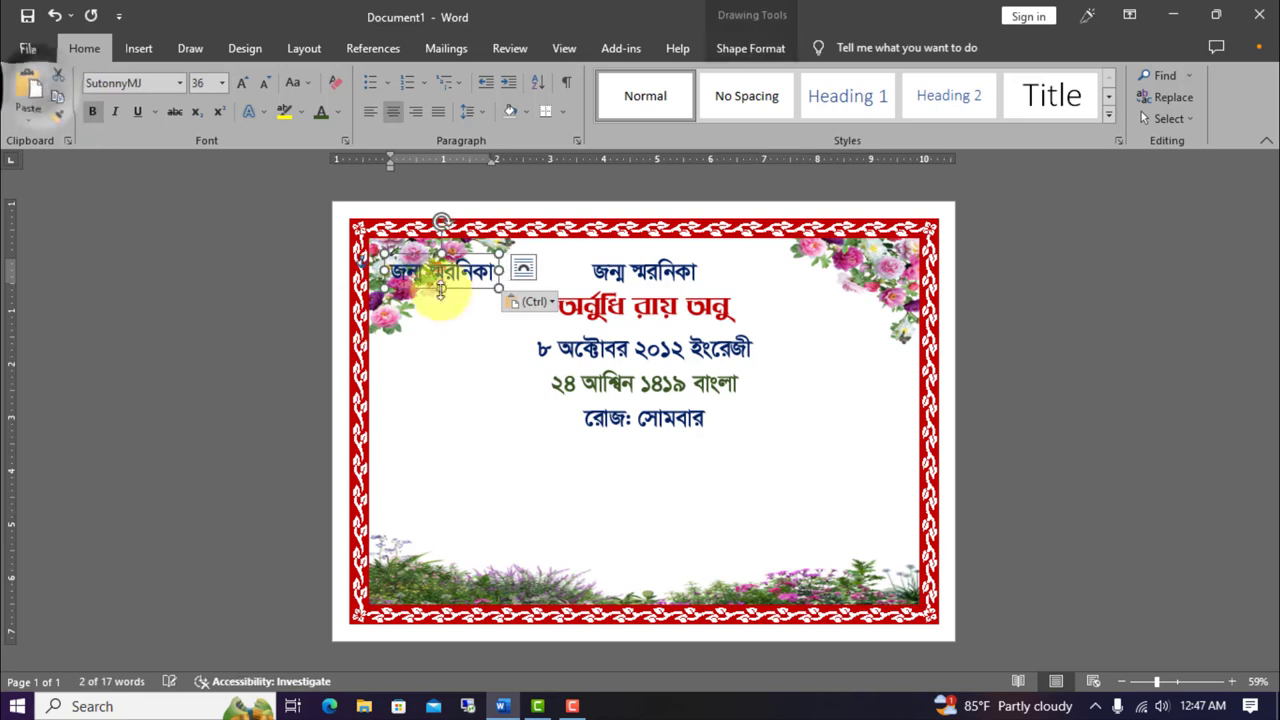
pyautogui.moveTo(445, 290)
pyautogui.mouseDown()
pyautogui.moveTo(646, 479)
pyautogui.moveTo(659, 476)
pyautogui.mouseUp()
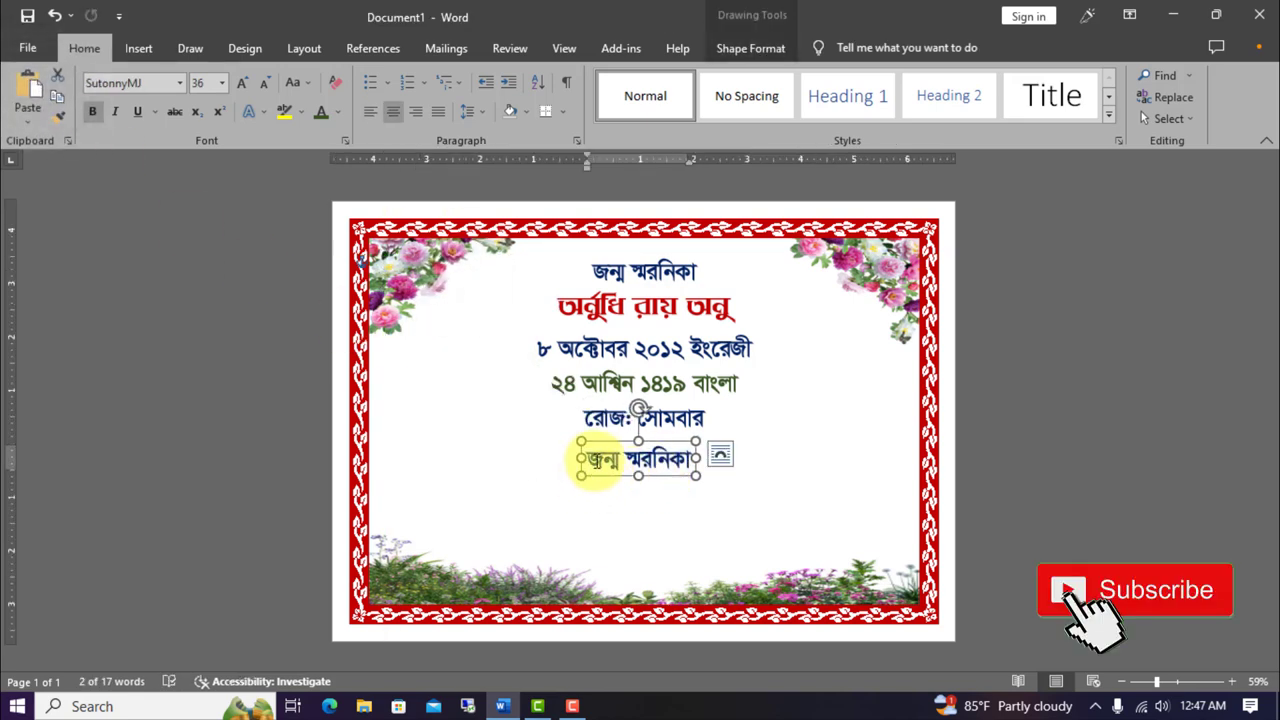
pyautogui.tripleClick(645, 460)
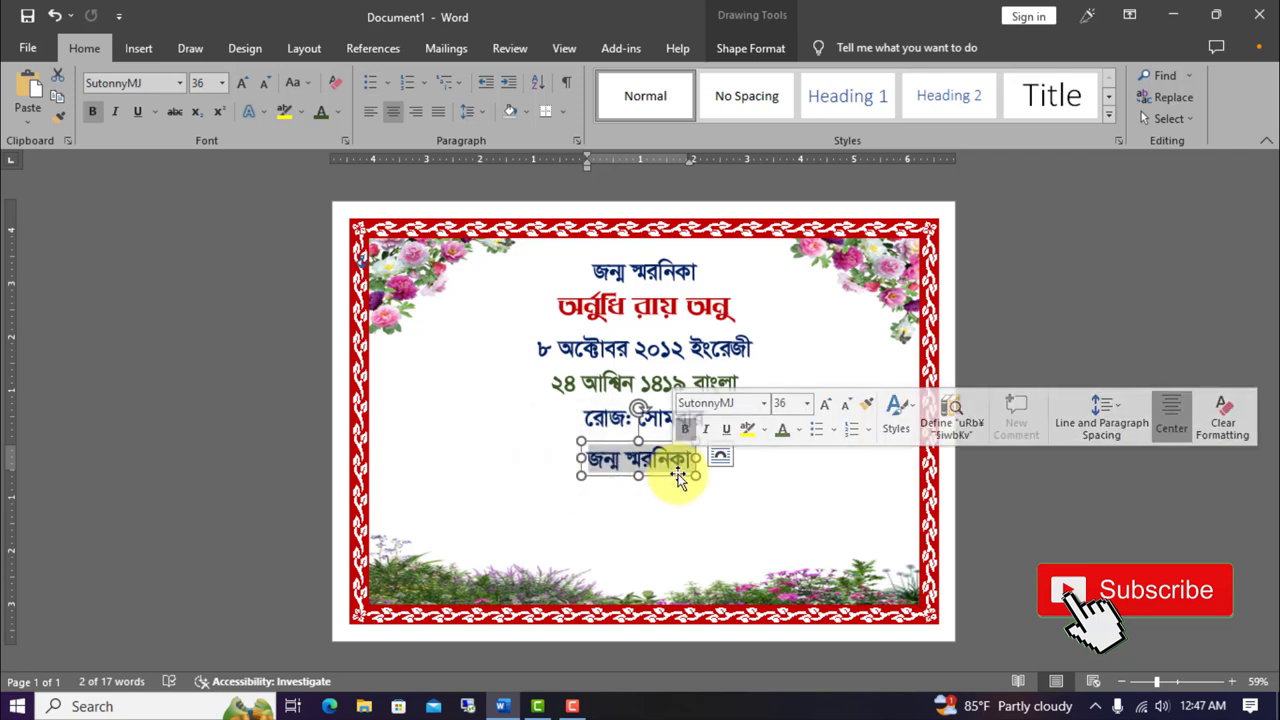
pyautogui.click(341, 117)
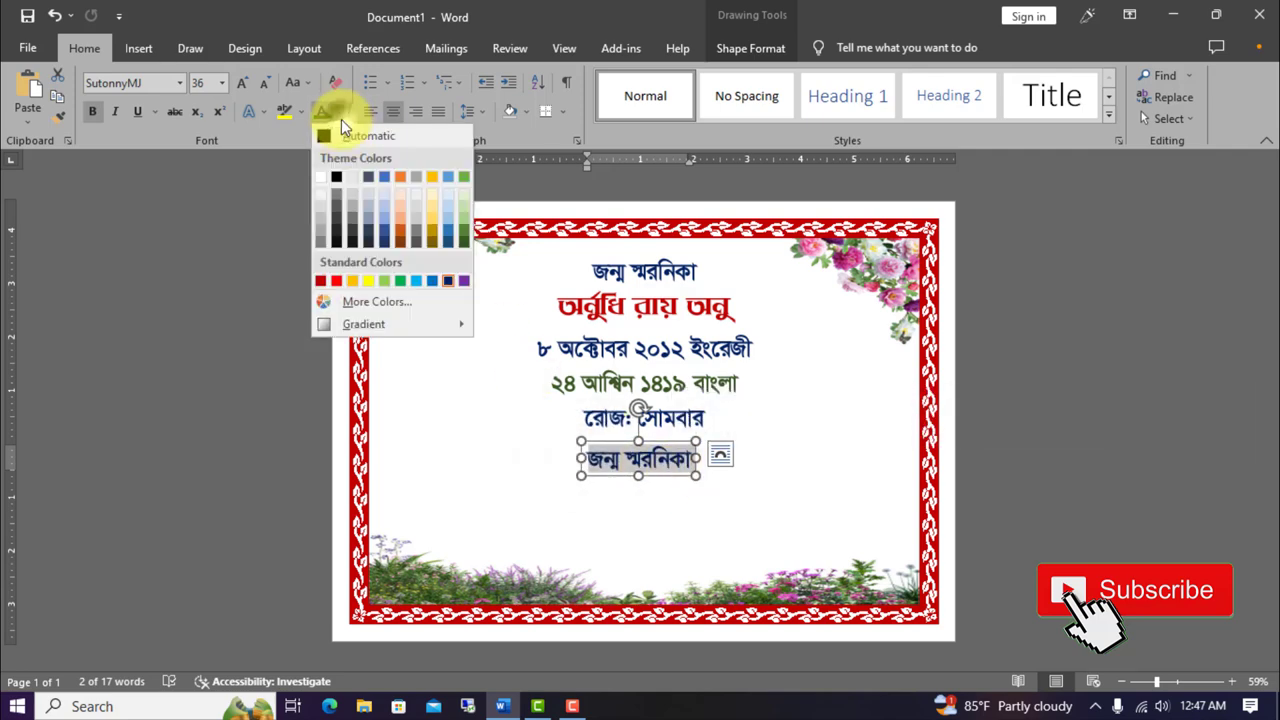
pyautogui.click(336, 274)
pyautogui.write('রাত: ১১.২০ ঘটিকার সময়')
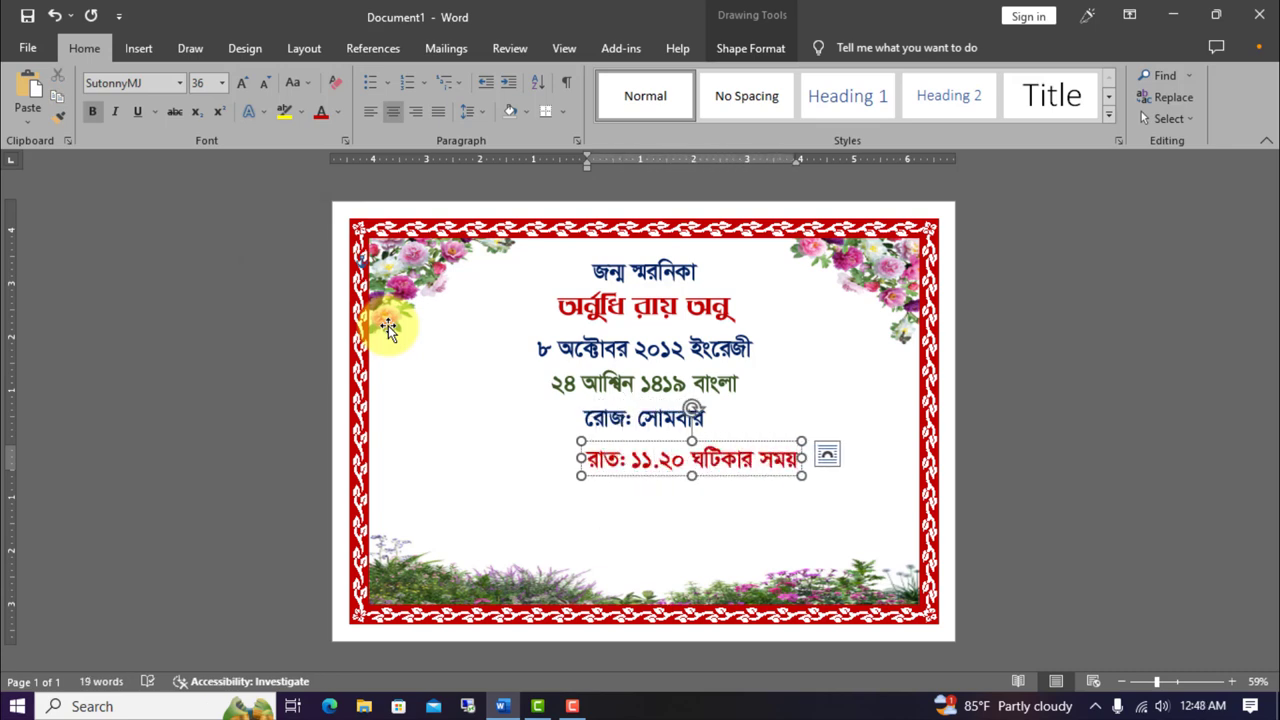
pyautogui.write(' জন্ম গ্রহন করে')
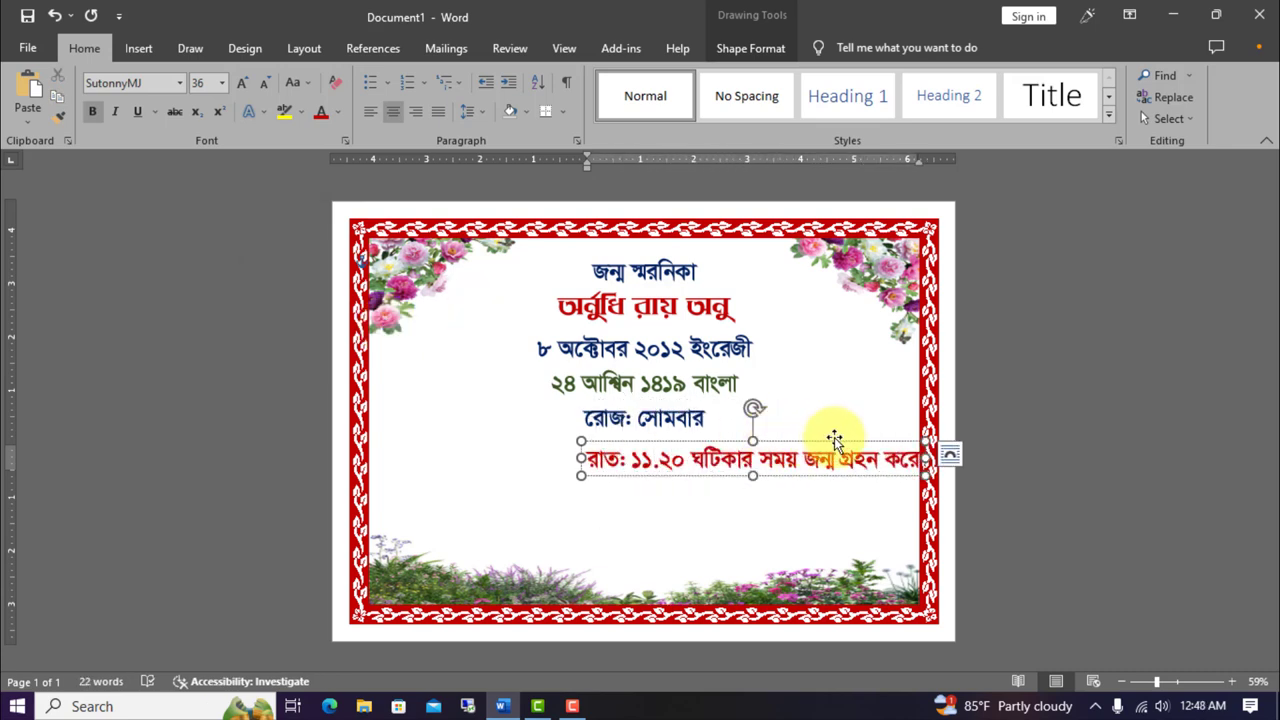
pyautogui.moveTo(835, 440); pyautogui.dragTo(737, 440)
pyautogui.click(1020, 448)
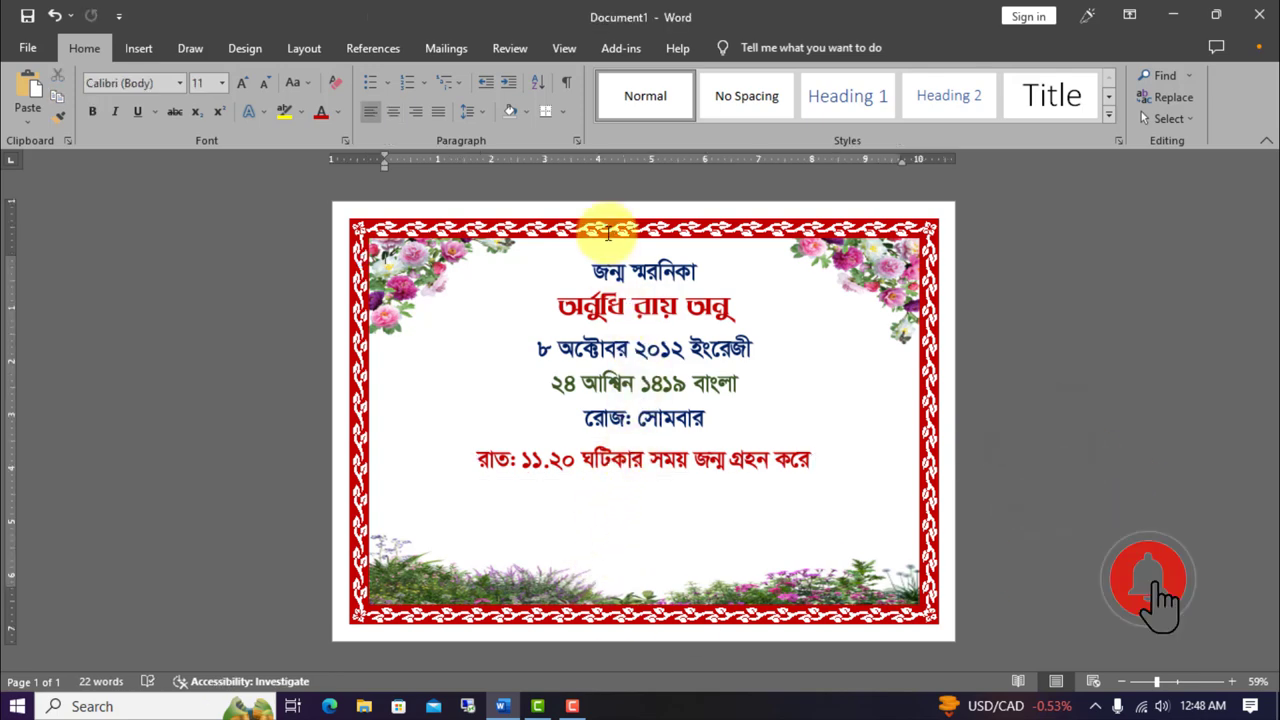
# Draw a rounded rectangle over the date lines with light blue fill, no outline, behind text
pyautogui.click(136, 48)
pyautogui.click(250, 76)
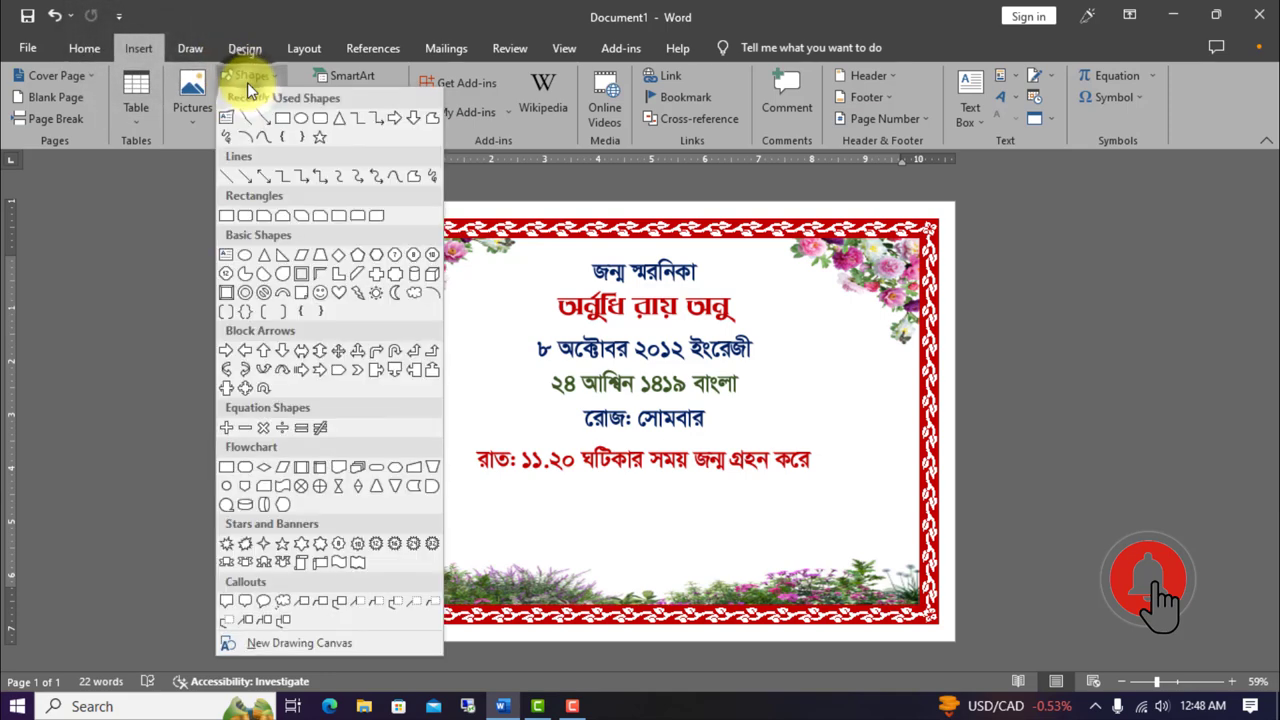
pyautogui.click(320, 120)
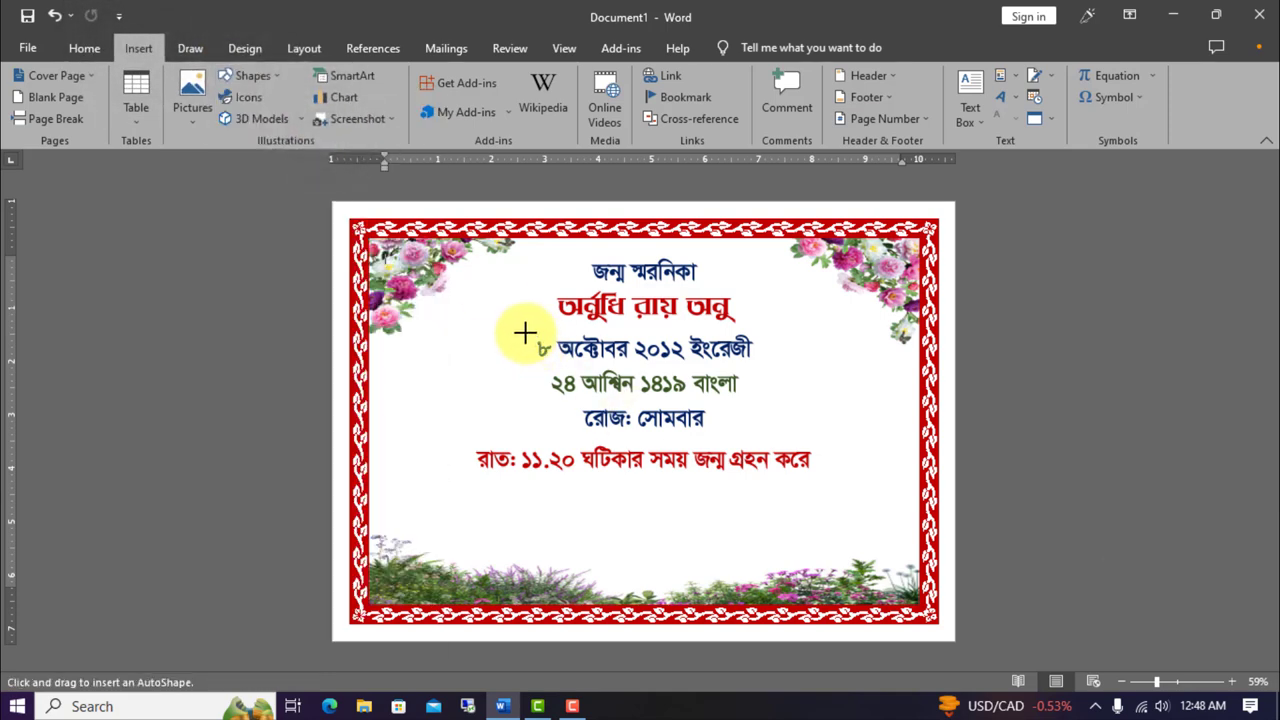
pyautogui.moveTo(525, 332); pyautogui.dragTo(769, 432)
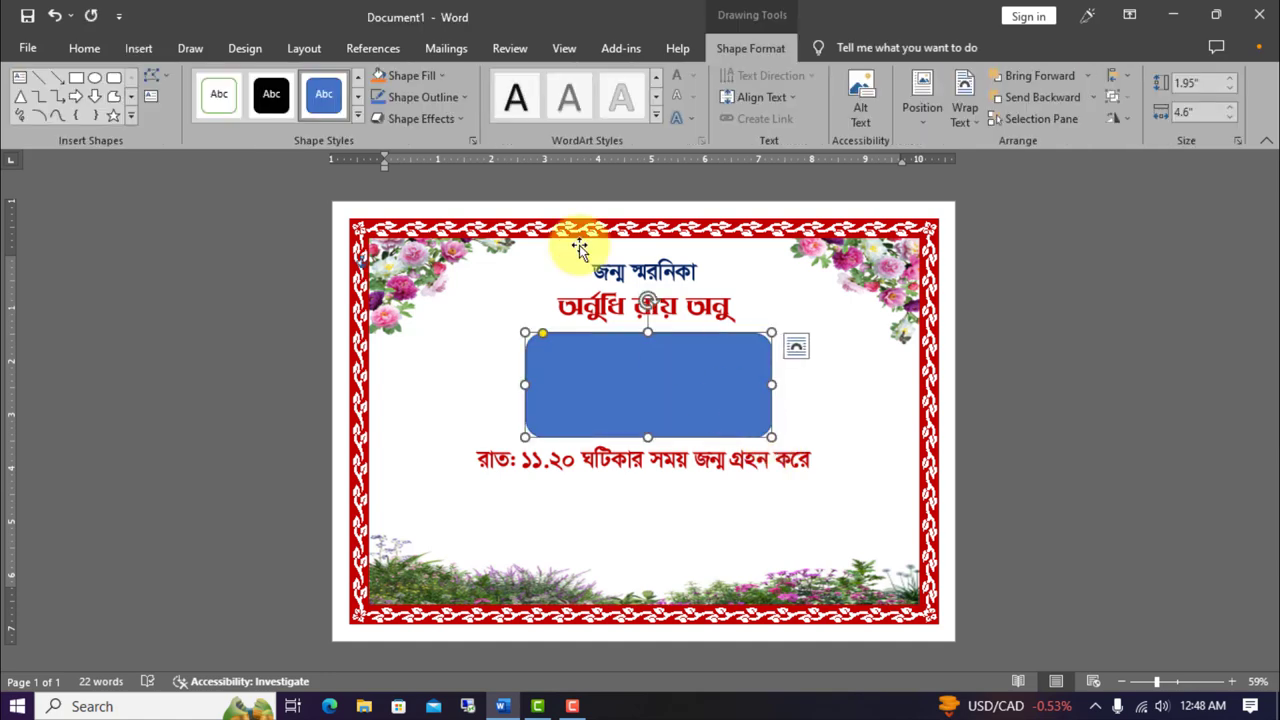
pyautogui.click(449, 75)
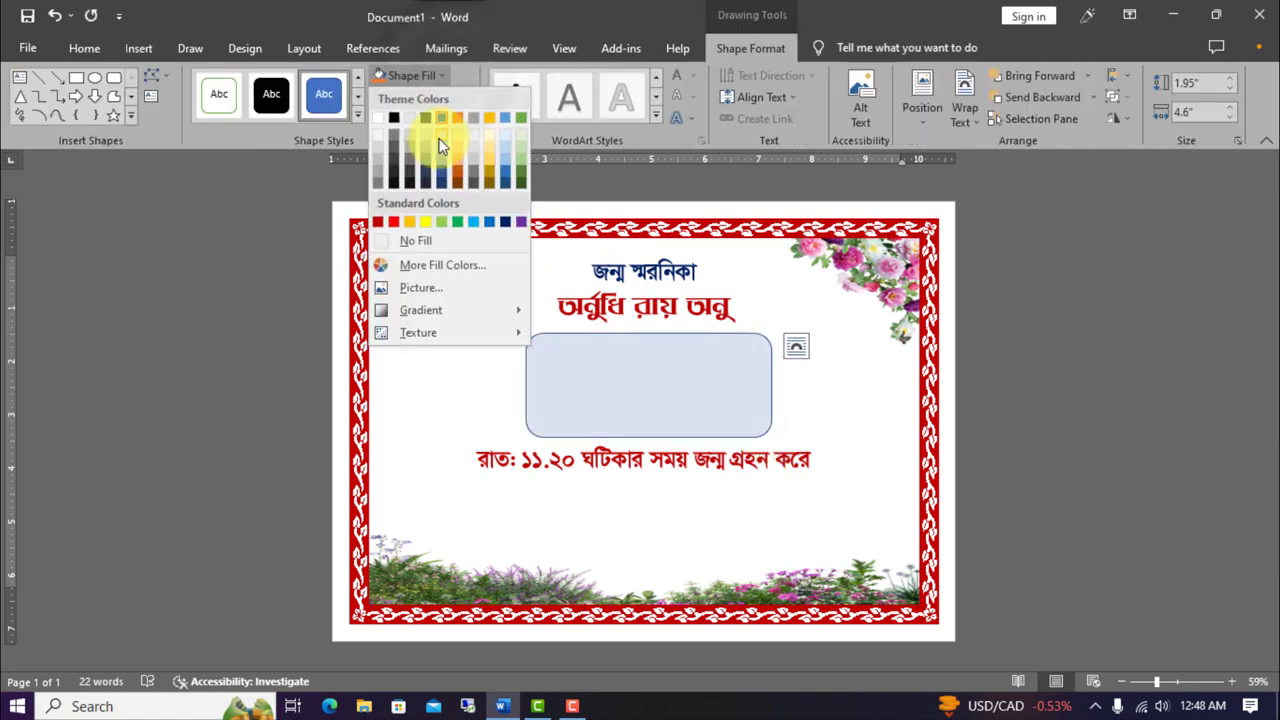
pyautogui.click(440, 141)
pyautogui.click(459, 99)
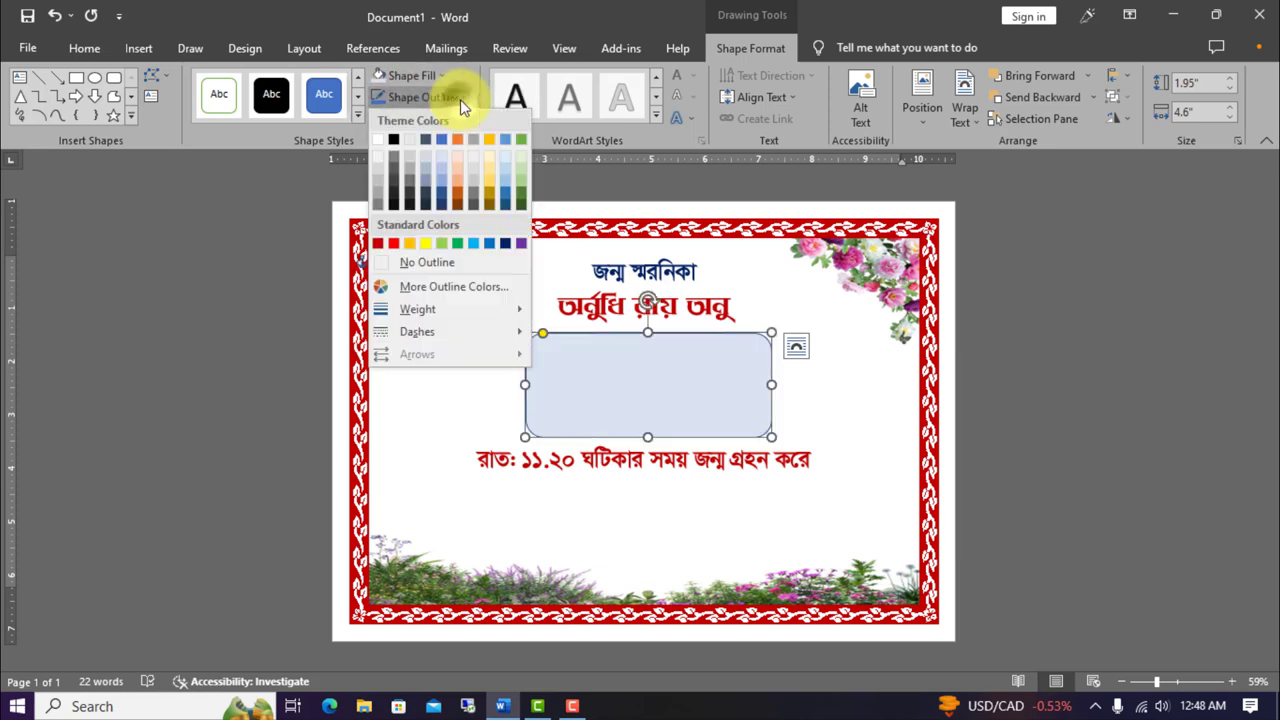
pyautogui.click(427, 262)
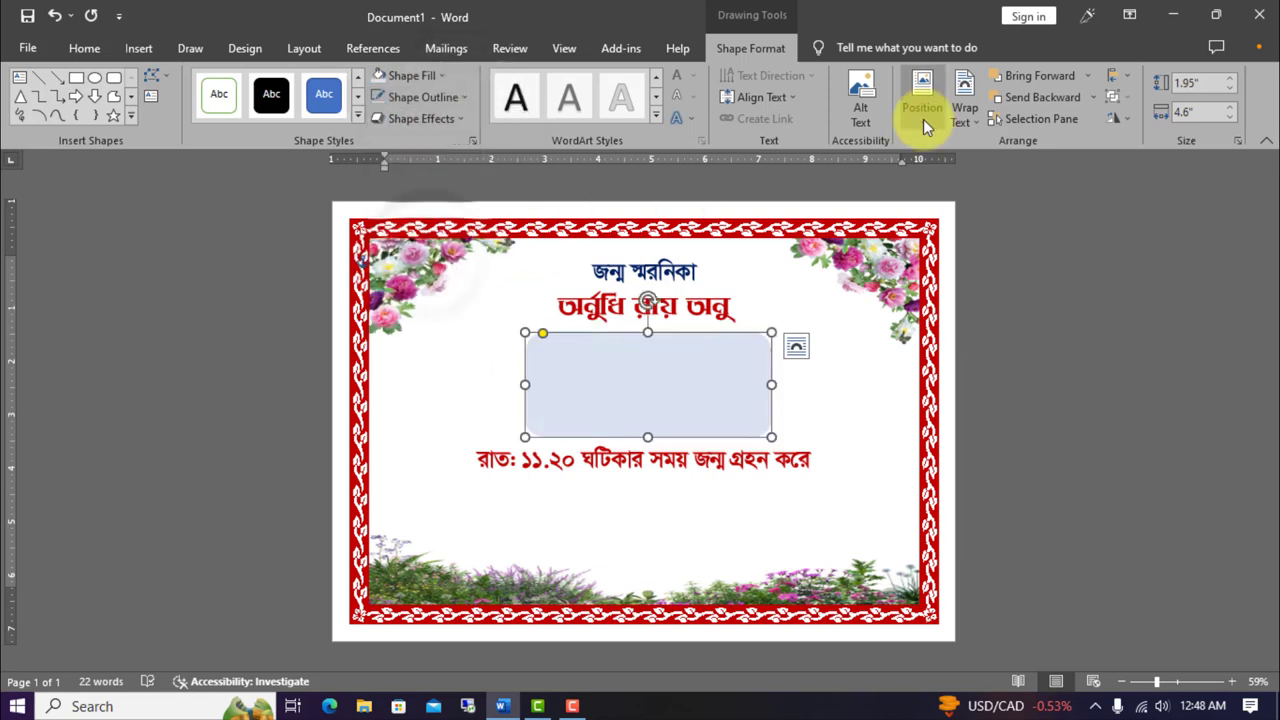
pyautogui.click(960, 110)
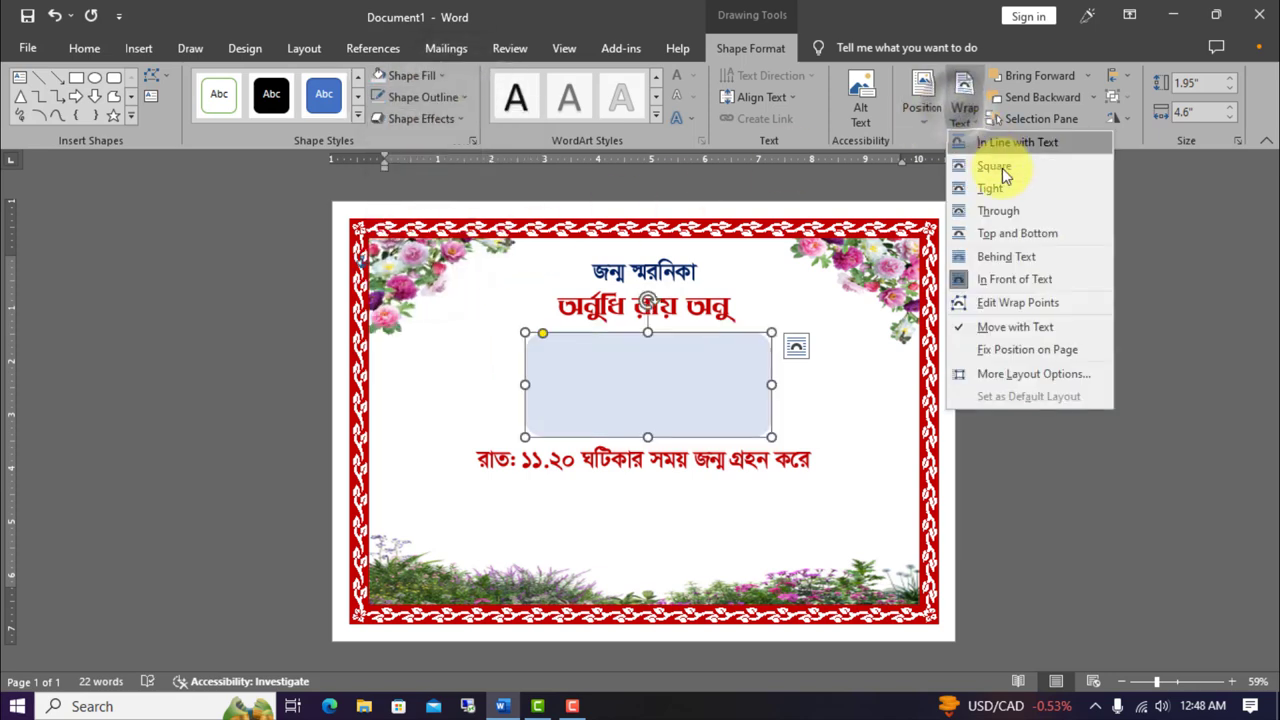
pyautogui.click(1019, 258)
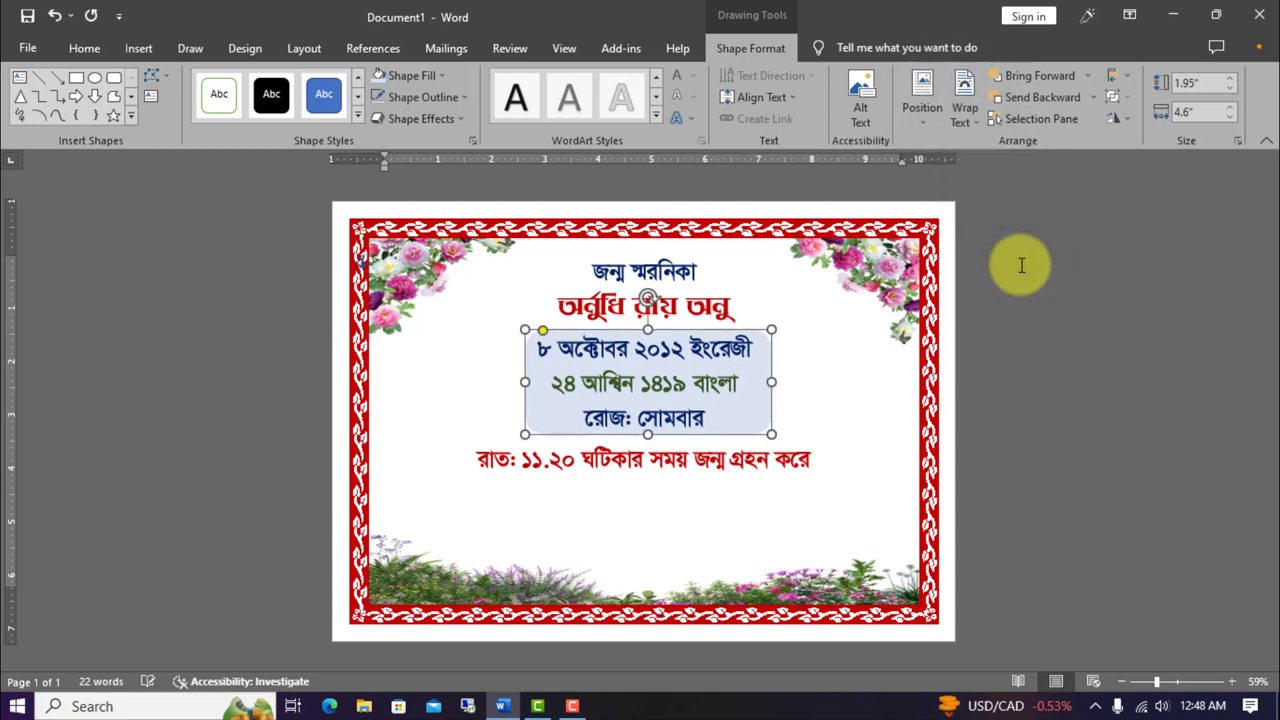
pyautogui.click(1130, 374)
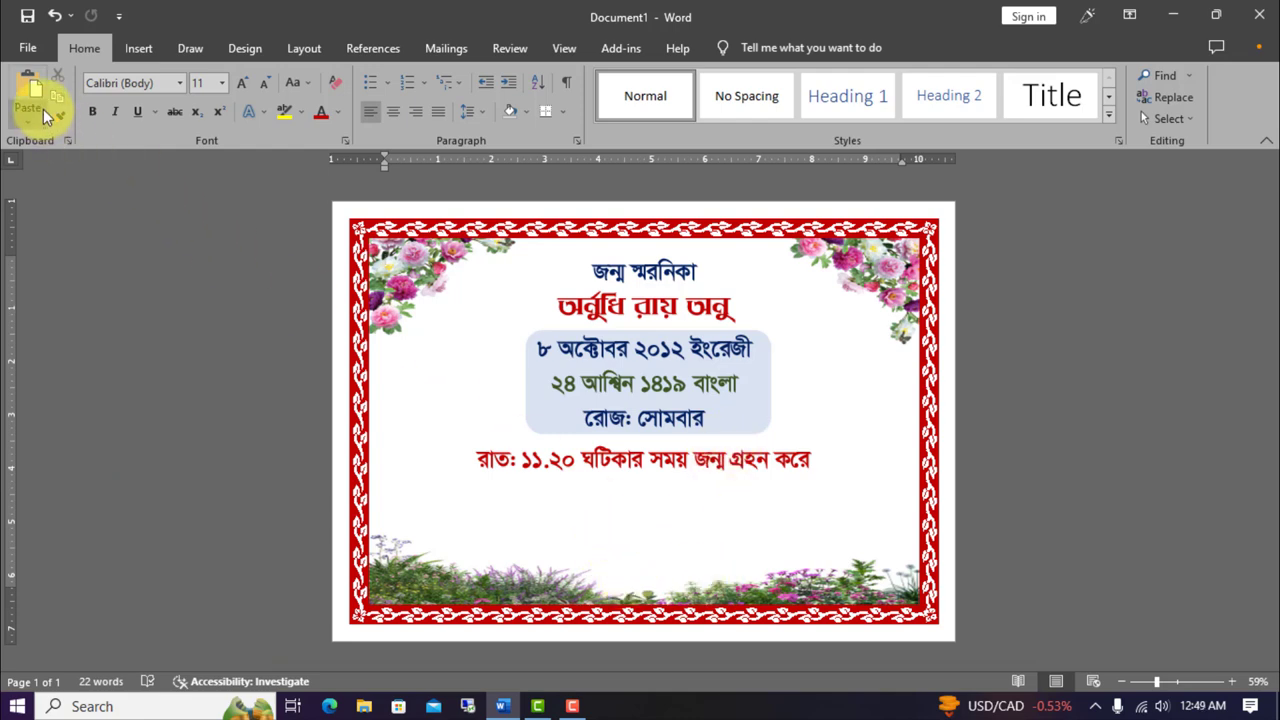
# Insert the child's photo from the Downloads folder into the card
pyautogui.click(137, 48)
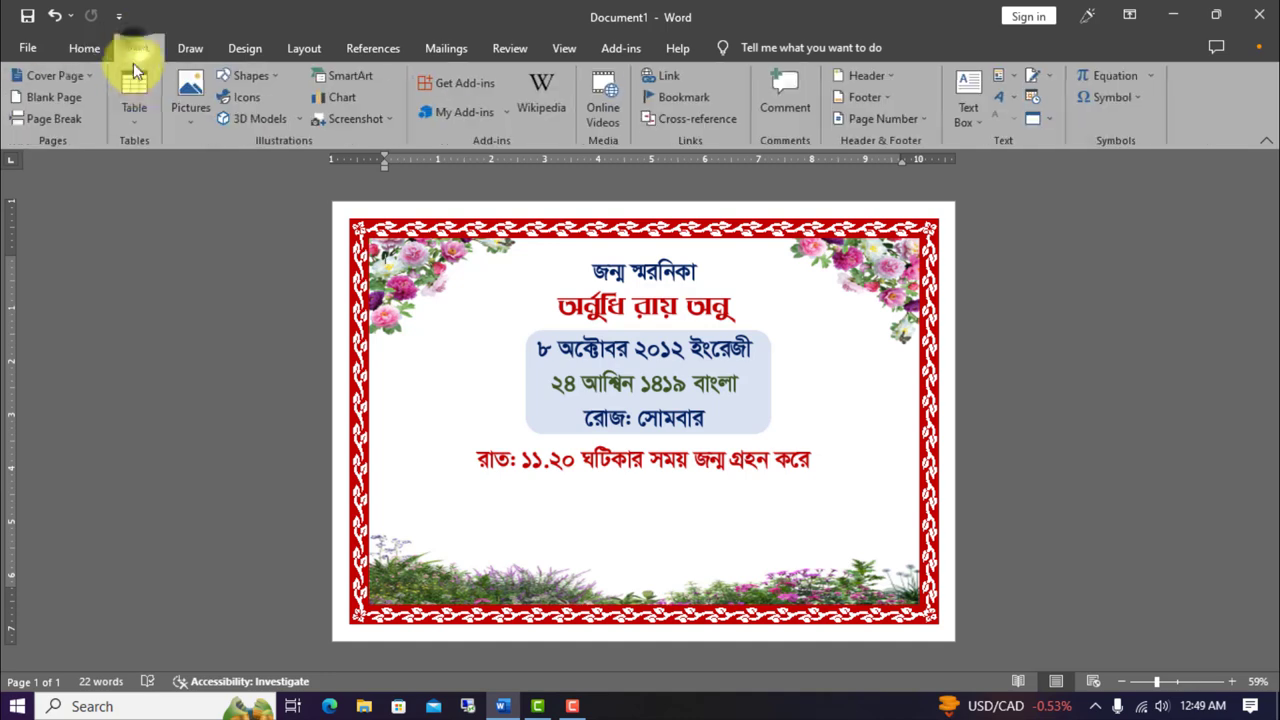
pyautogui.click(192, 90)
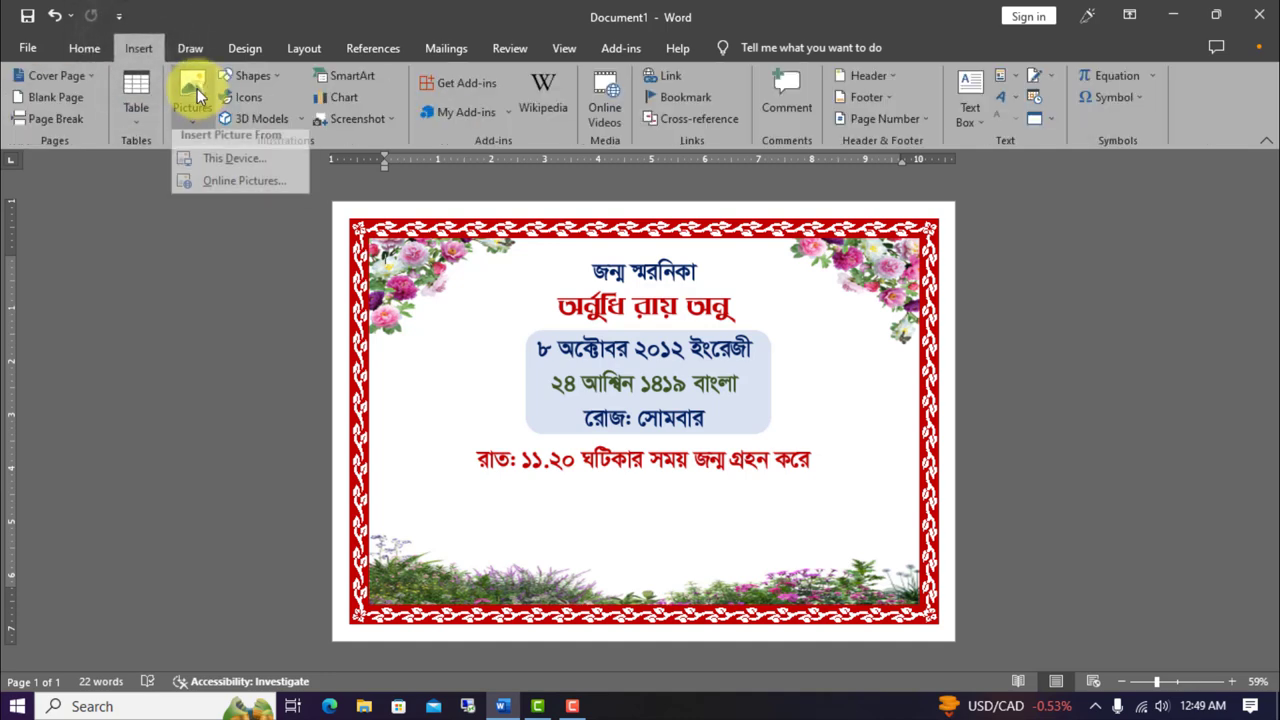
pyautogui.click(249, 169)
pyautogui.click(208, 180)
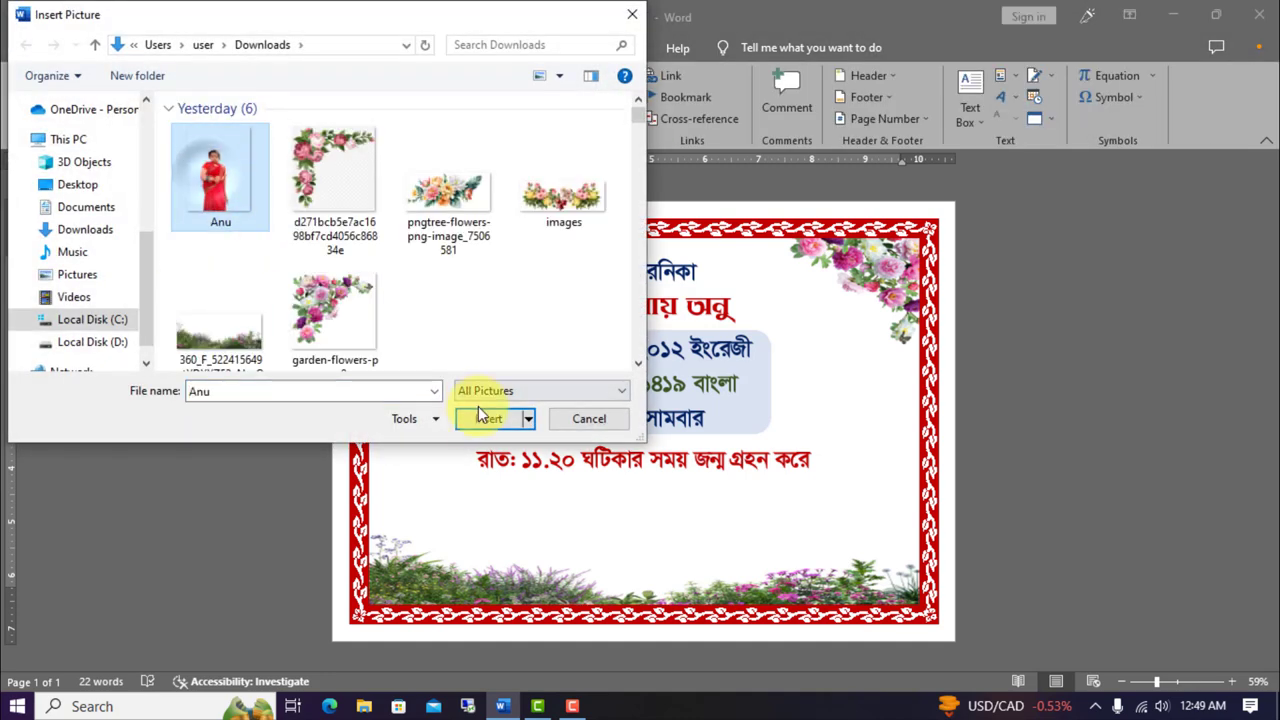
pyautogui.click(486, 416)
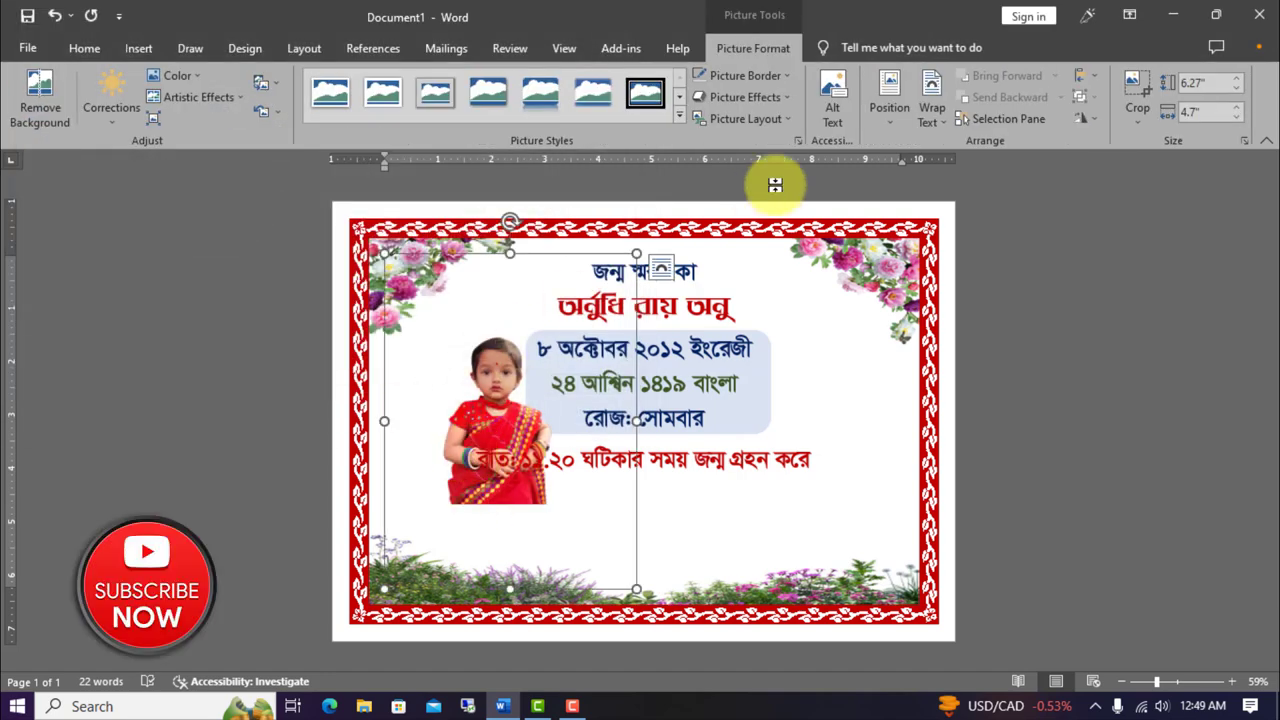
# Set the photo in front of text, shrink it to about 5.29 × 3.97 inches in the lower-left corner, and paste a title copy
pyautogui.click(928, 114)
pyautogui.click(975, 278)
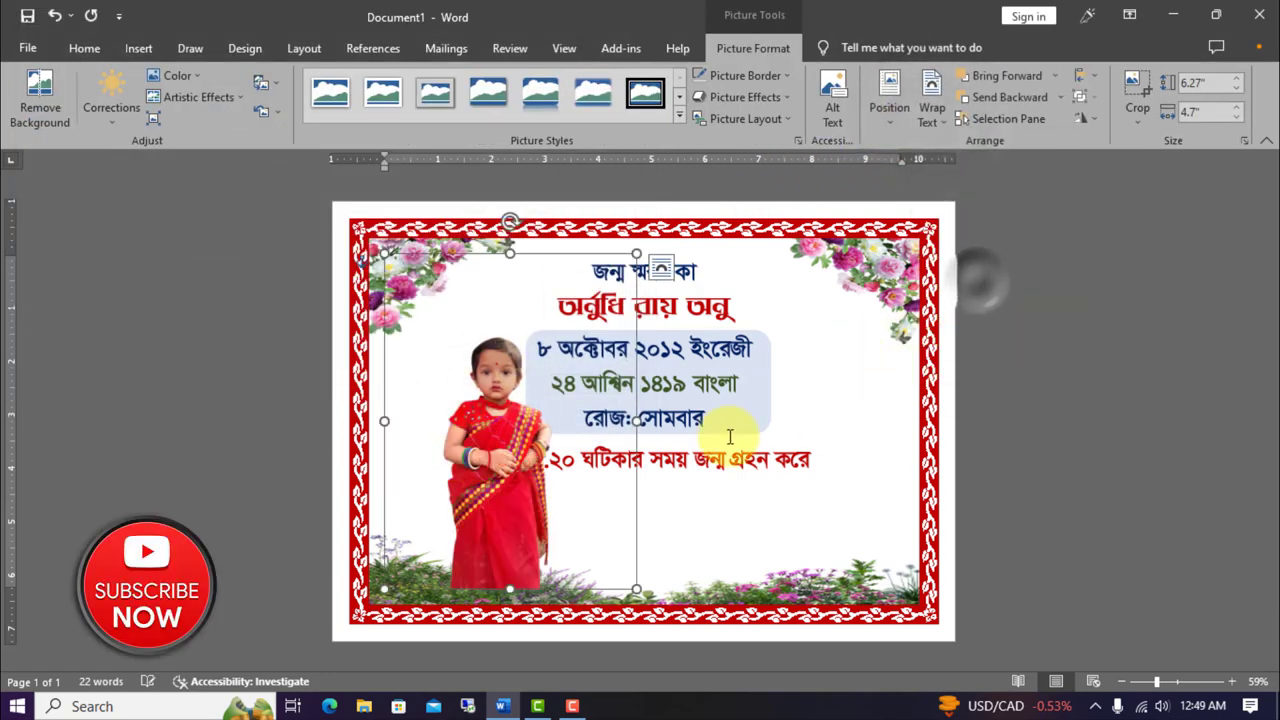
pyautogui.moveTo(490, 465); pyautogui.dragTo(423, 473)
pyautogui.moveTo(566, 263); pyautogui.dragTo(531, 314)
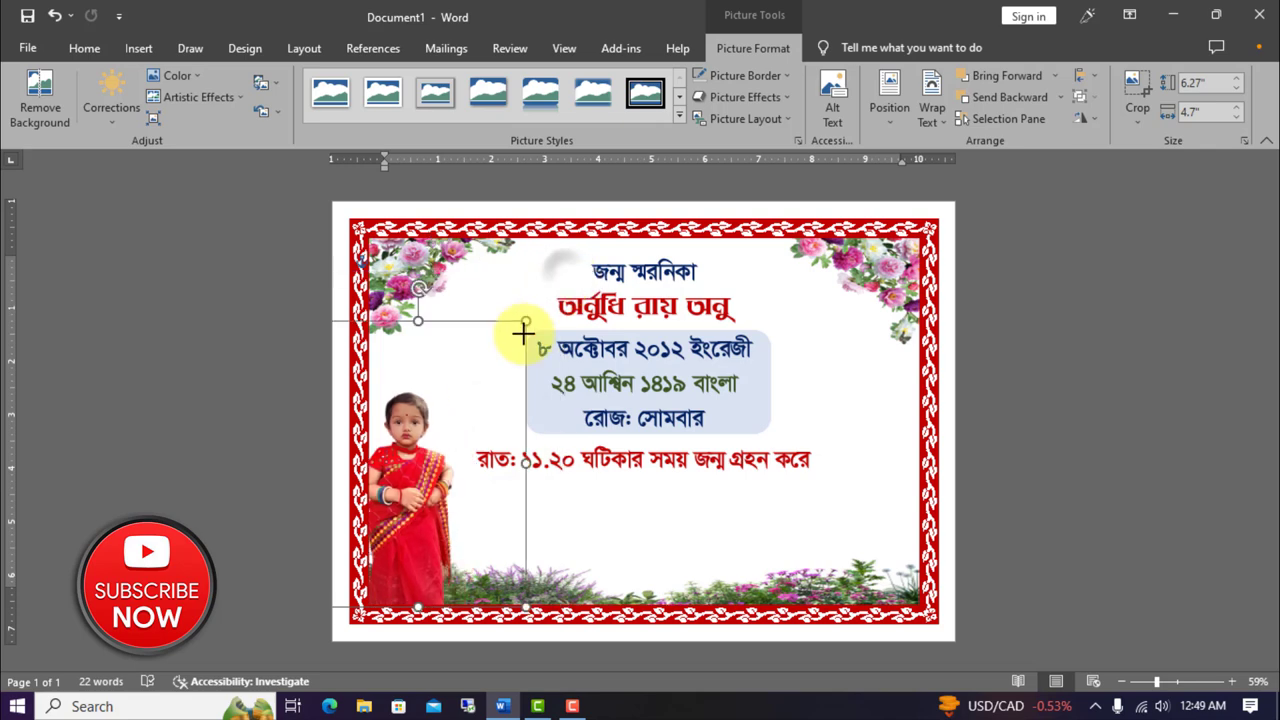
pyautogui.moveTo(422, 477); pyautogui.dragTo(426, 489)
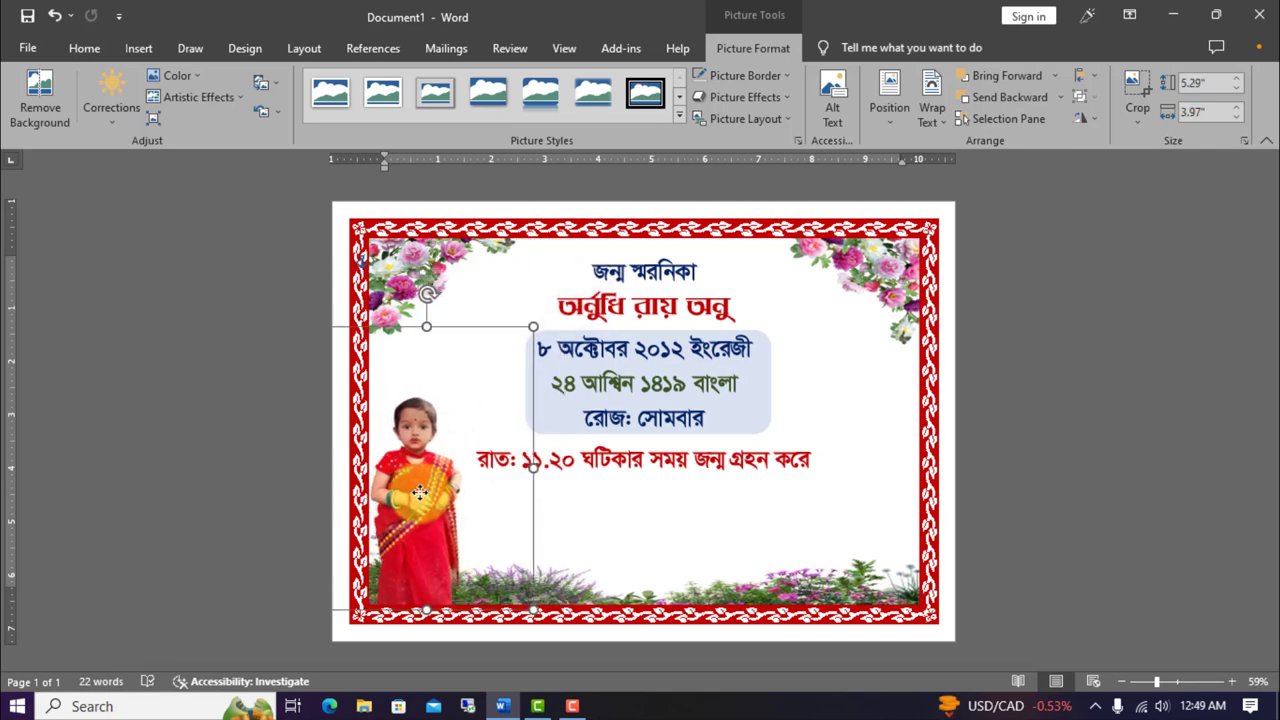
pyautogui.click(1036, 465)
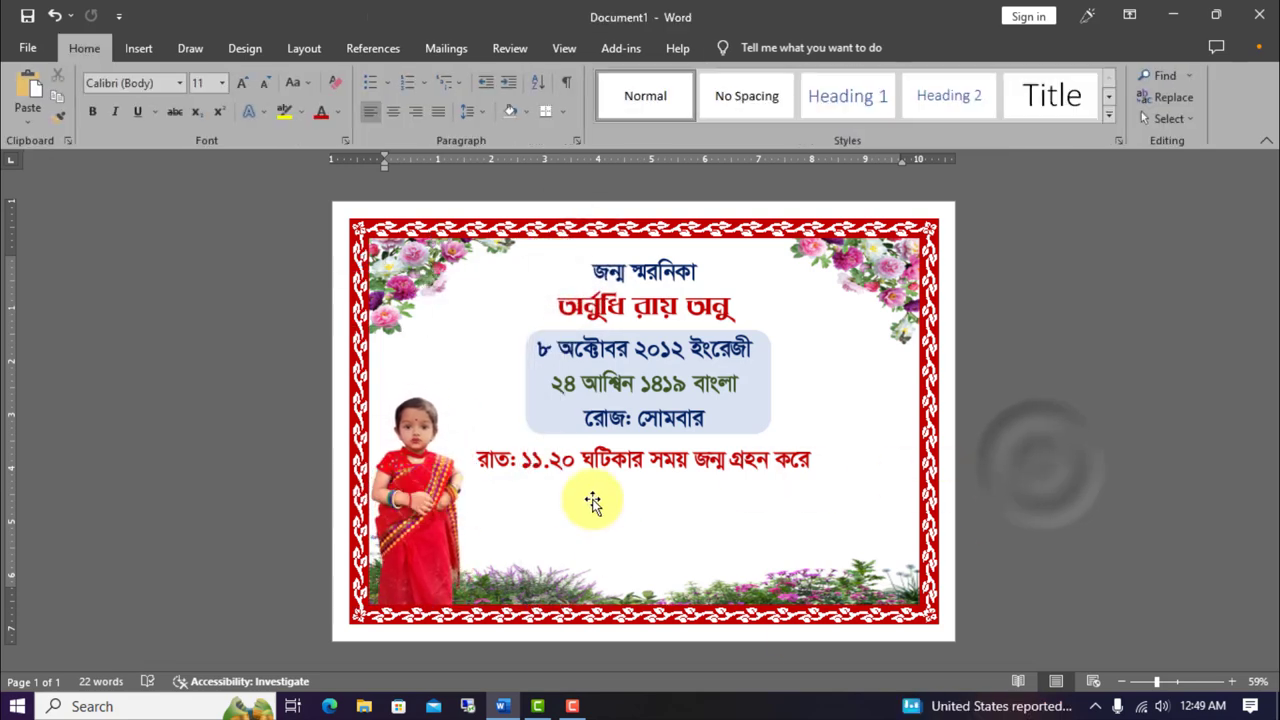
pyautogui.click(33, 95)
# Move the pasted box below the red line and replace its text with the verse 'লক্ষী সোনা চাঁদের কণা, সুর্য্য জ্বলে চোখে' / 'আকাশ ঝতোমার মুখে'
pyautogui.moveTo(465, 285)
pyautogui.mouseDown()
pyautogui.moveTo(667, 517)
pyautogui.moveTo(667, 504)
pyautogui.mouseUp()
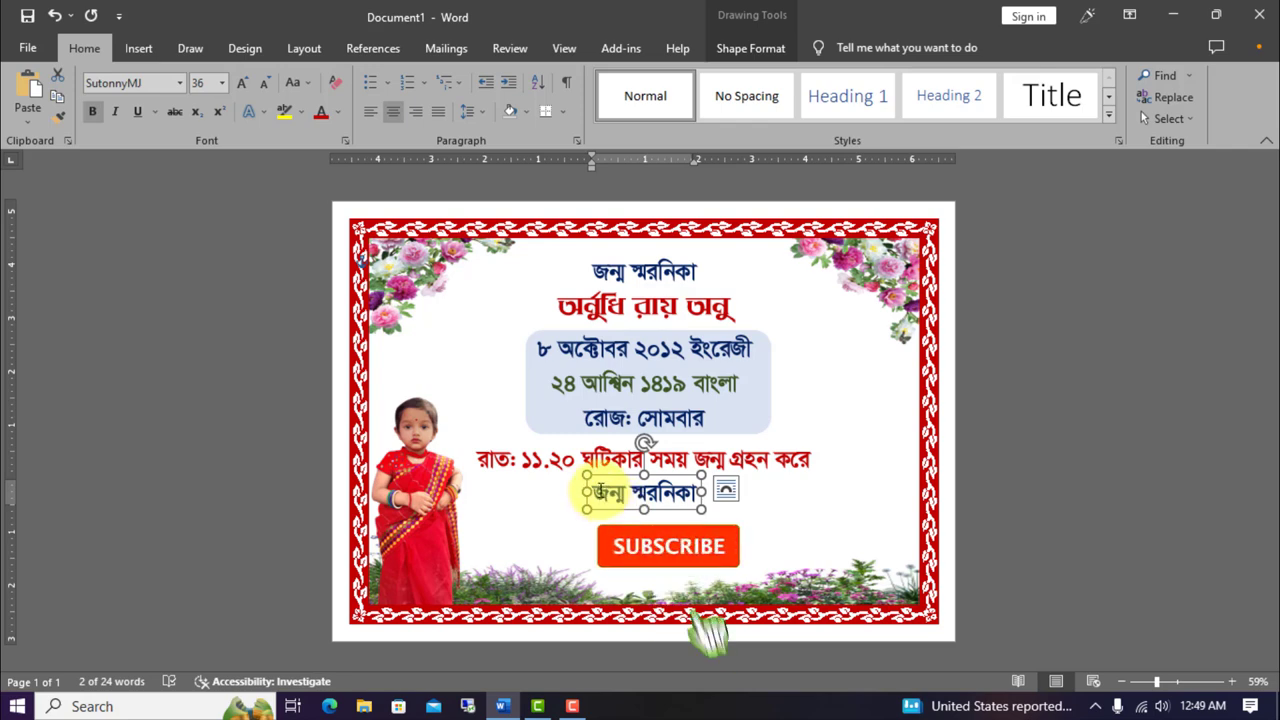
pyautogui.moveTo(598, 491); pyautogui.dragTo(697, 492)
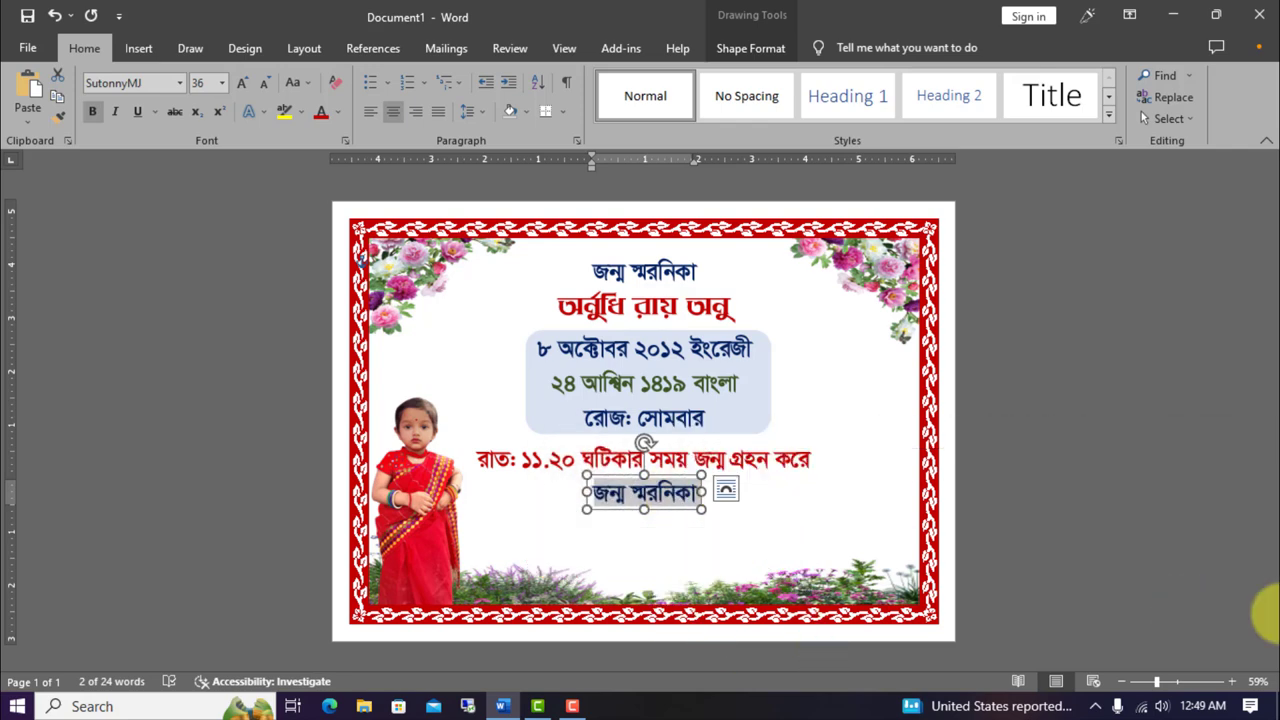
pyautogui.write('লক্ষী সোনা চাঁদের ক')
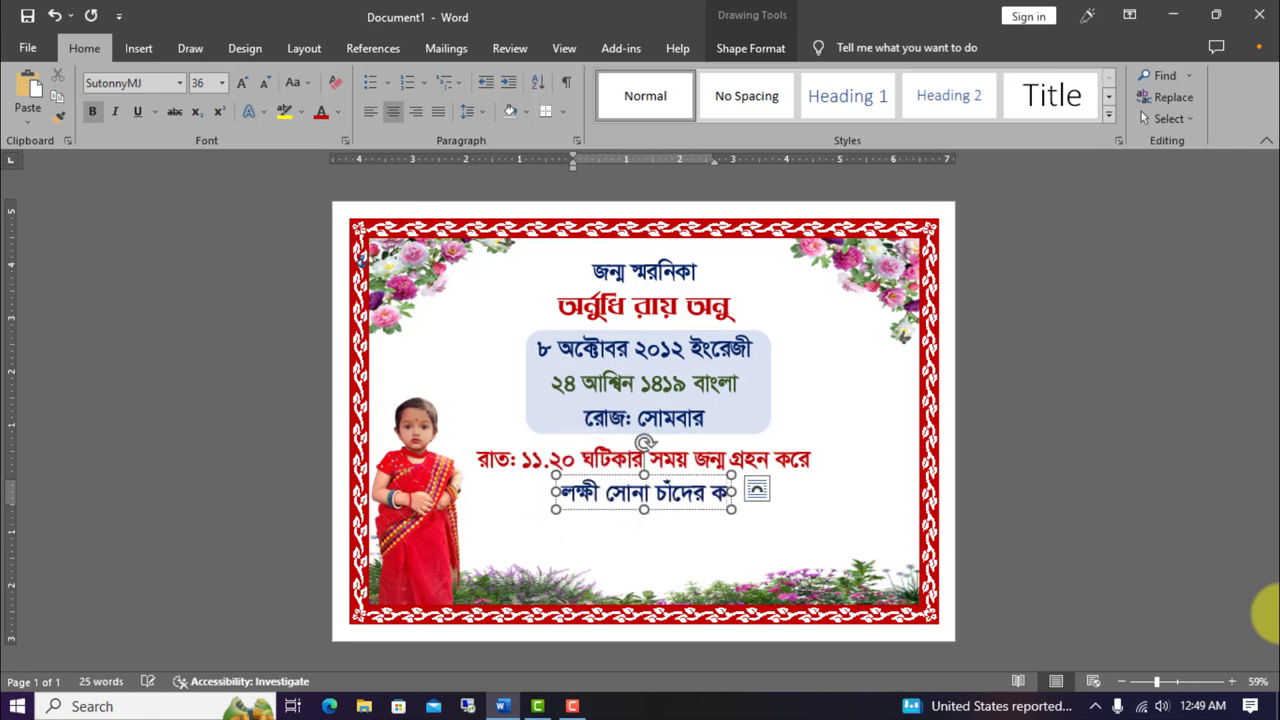
pyautogui.write('ণা, সুর্য্য জ্বলে চোখে')
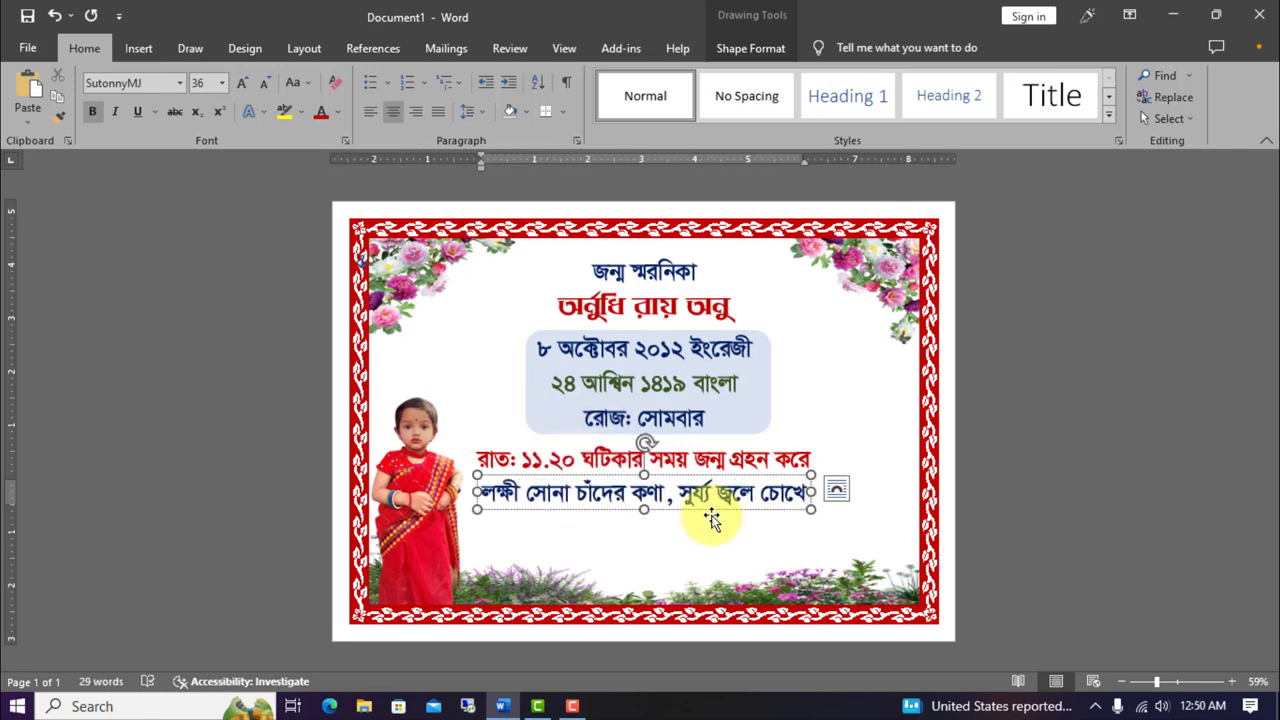
pyautogui.press('Return')
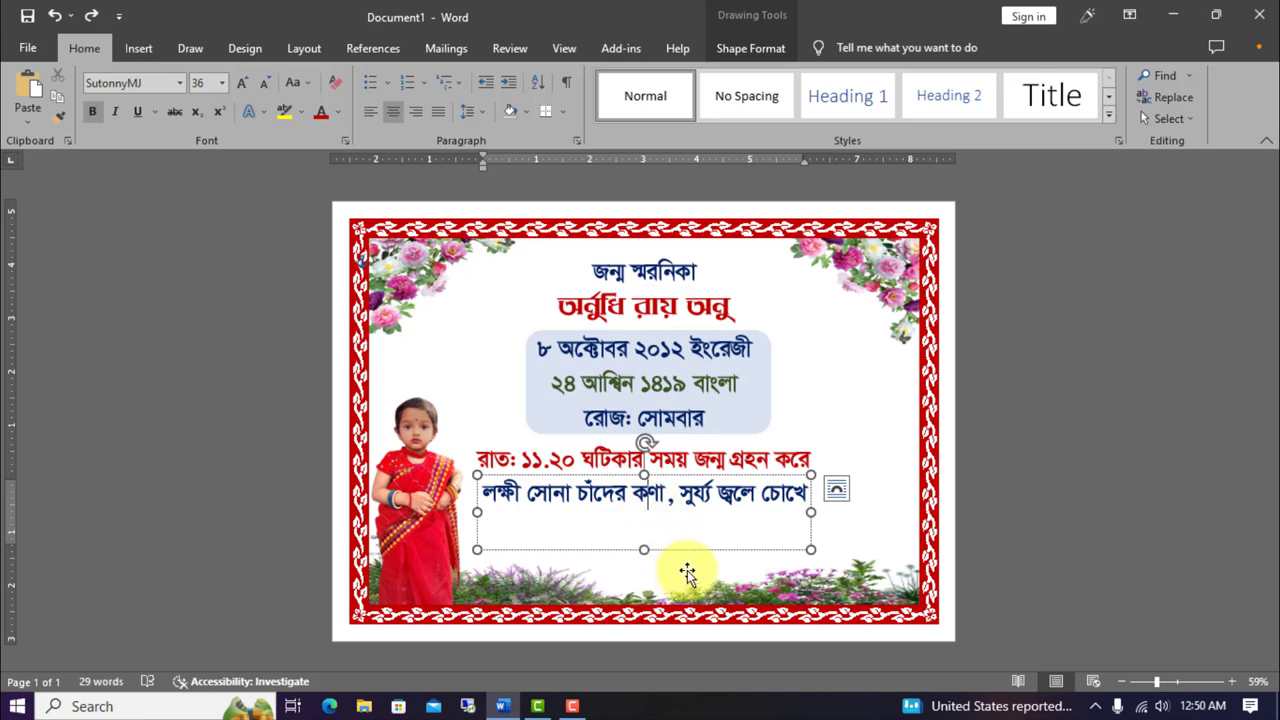
pyautogui.write('আকাশ ঝ')
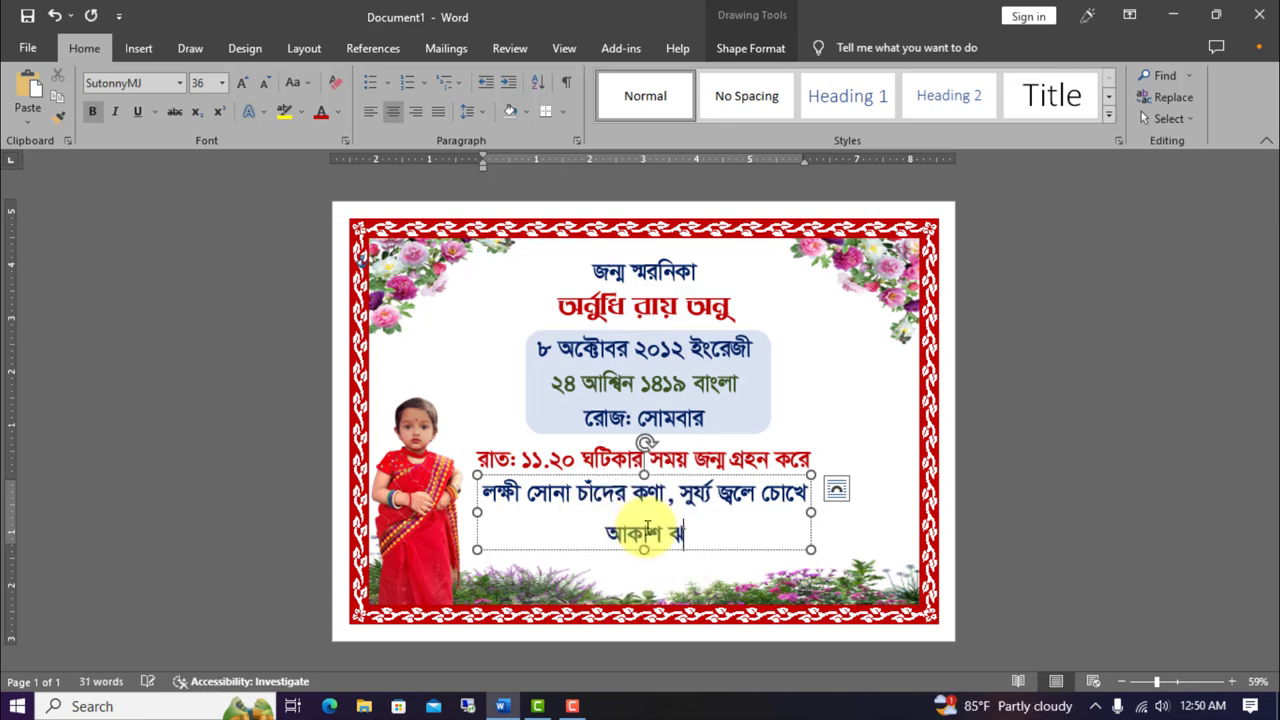
pyautogui.write('তোমার')
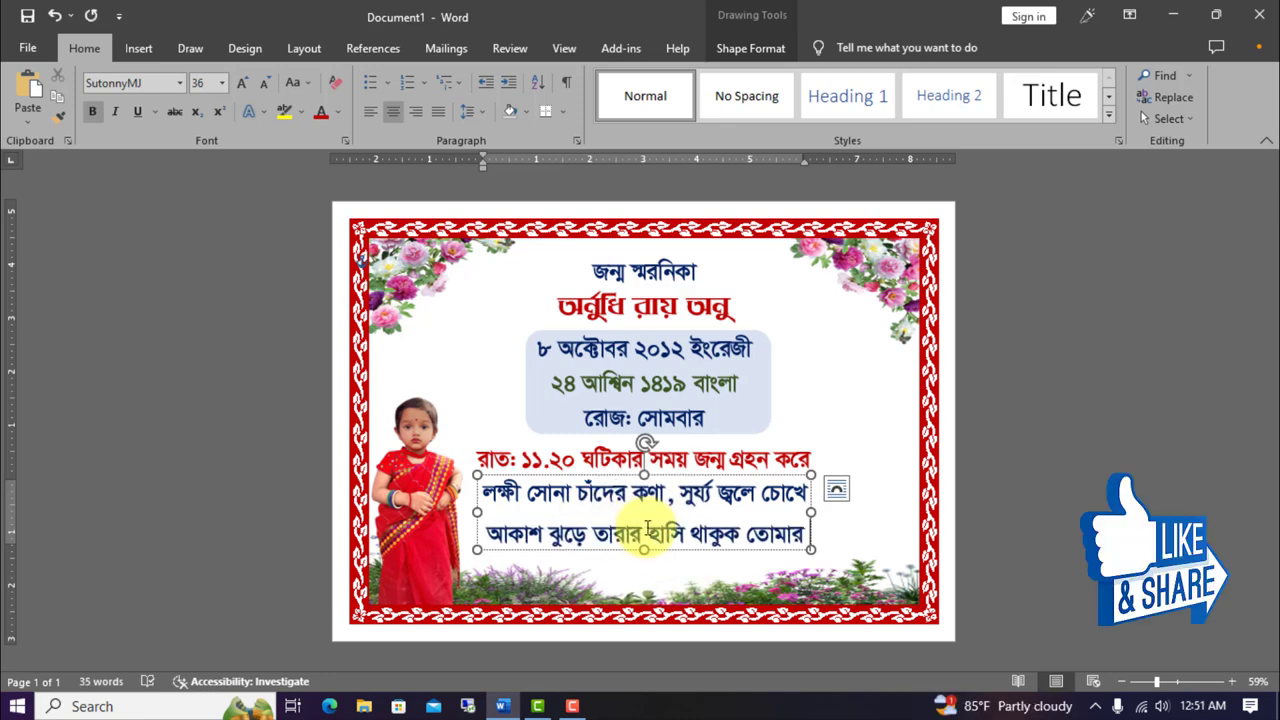
pyautogui.write(' মুখে')
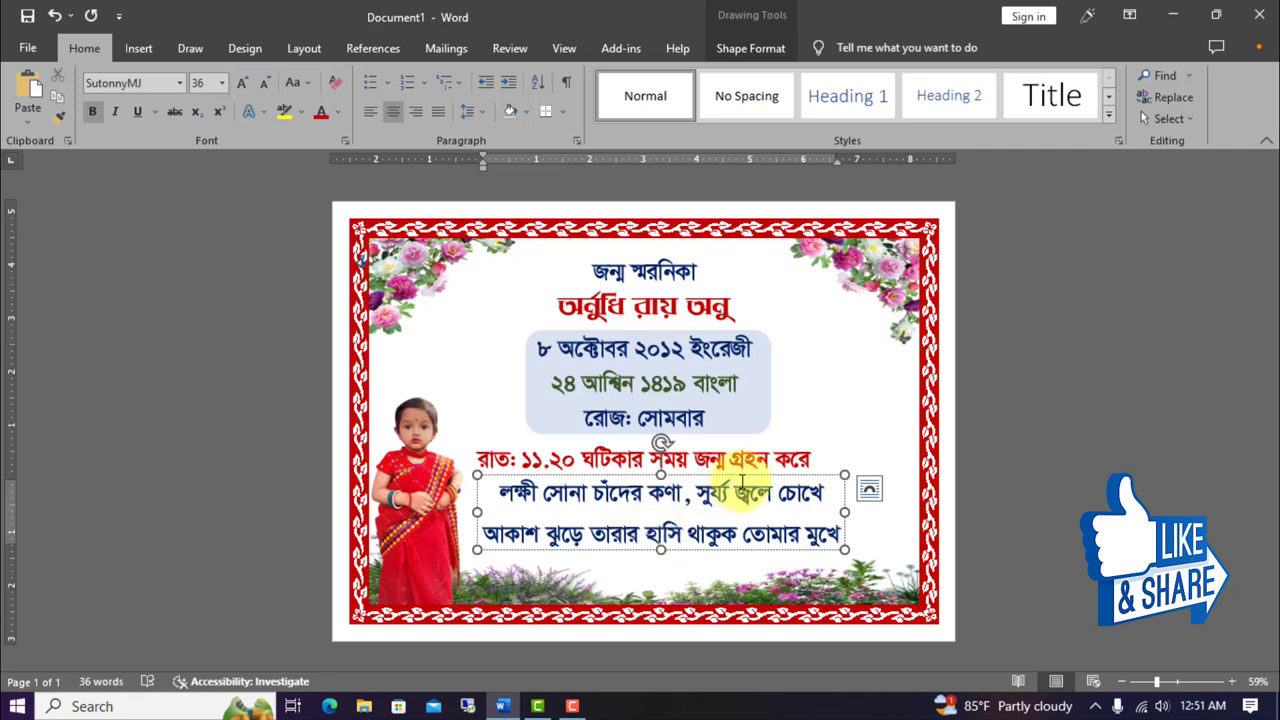
pyautogui.moveTo(743, 479); pyautogui.dragTo(742, 481)
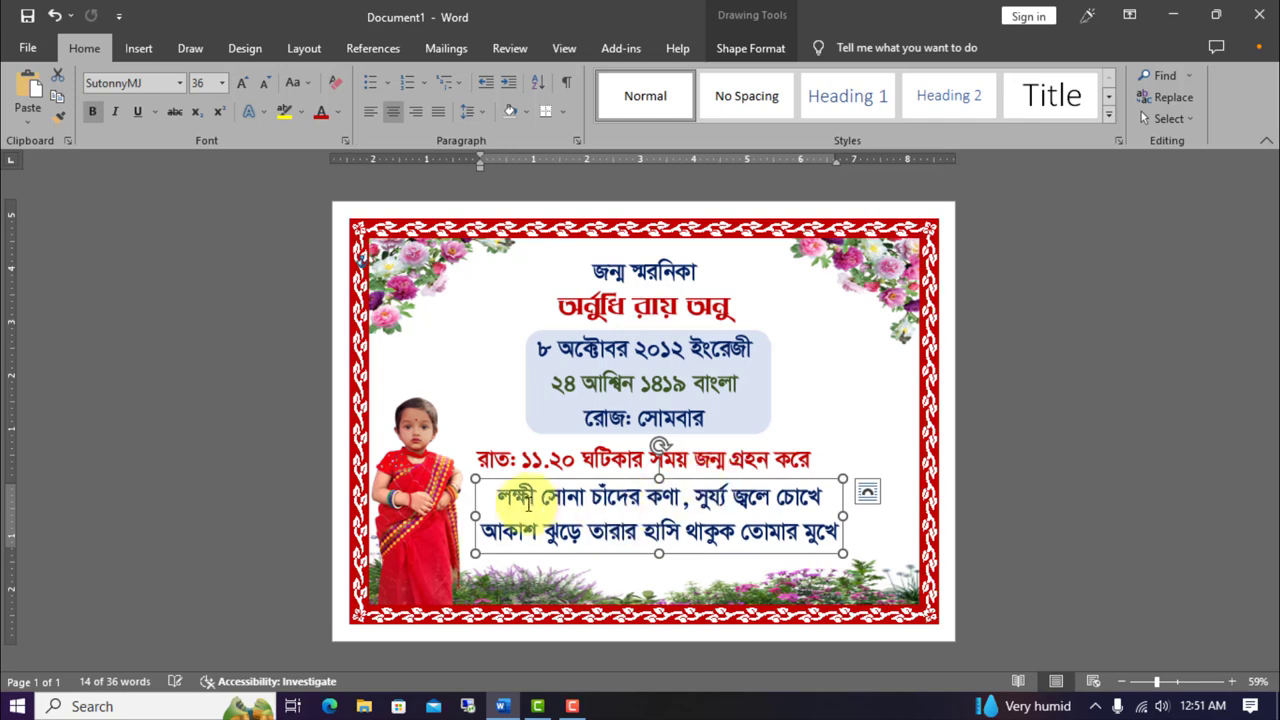
# Colour both verse lines light blue and nudge the verse box slightly into place
pyautogui.moveTo(500, 494); pyautogui.dragTo(838, 532)
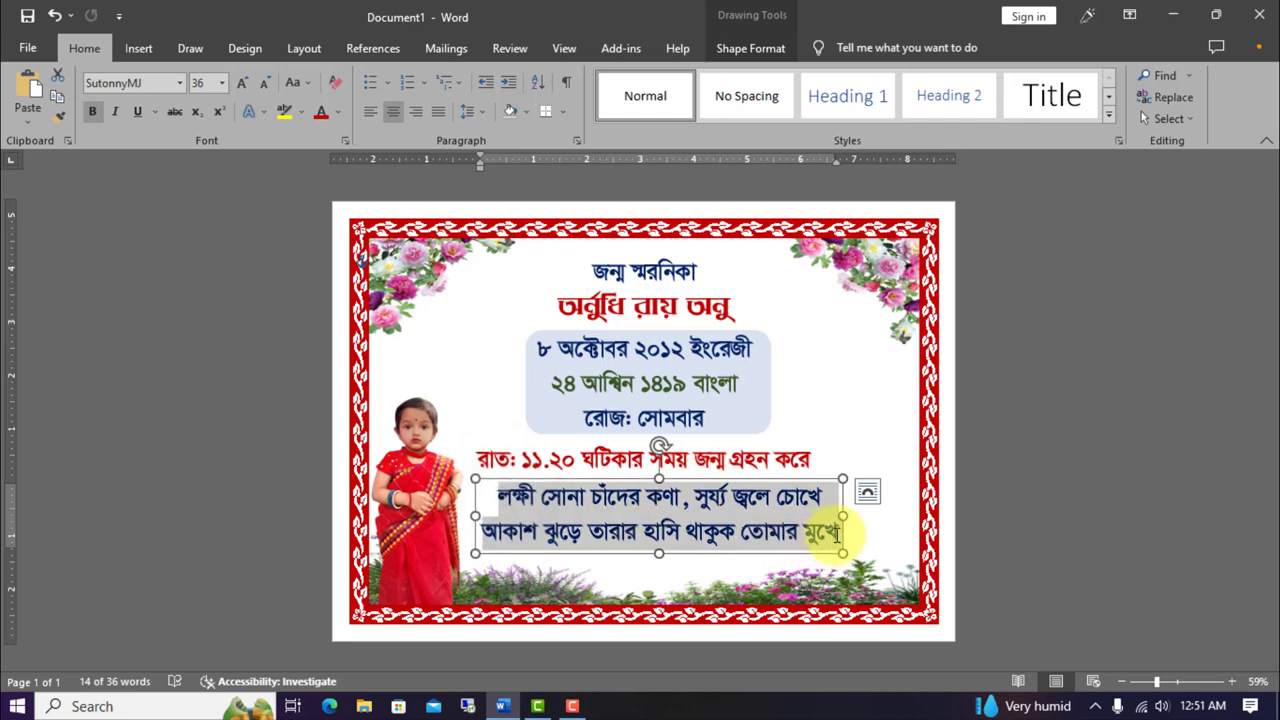
pyautogui.click(338, 111)
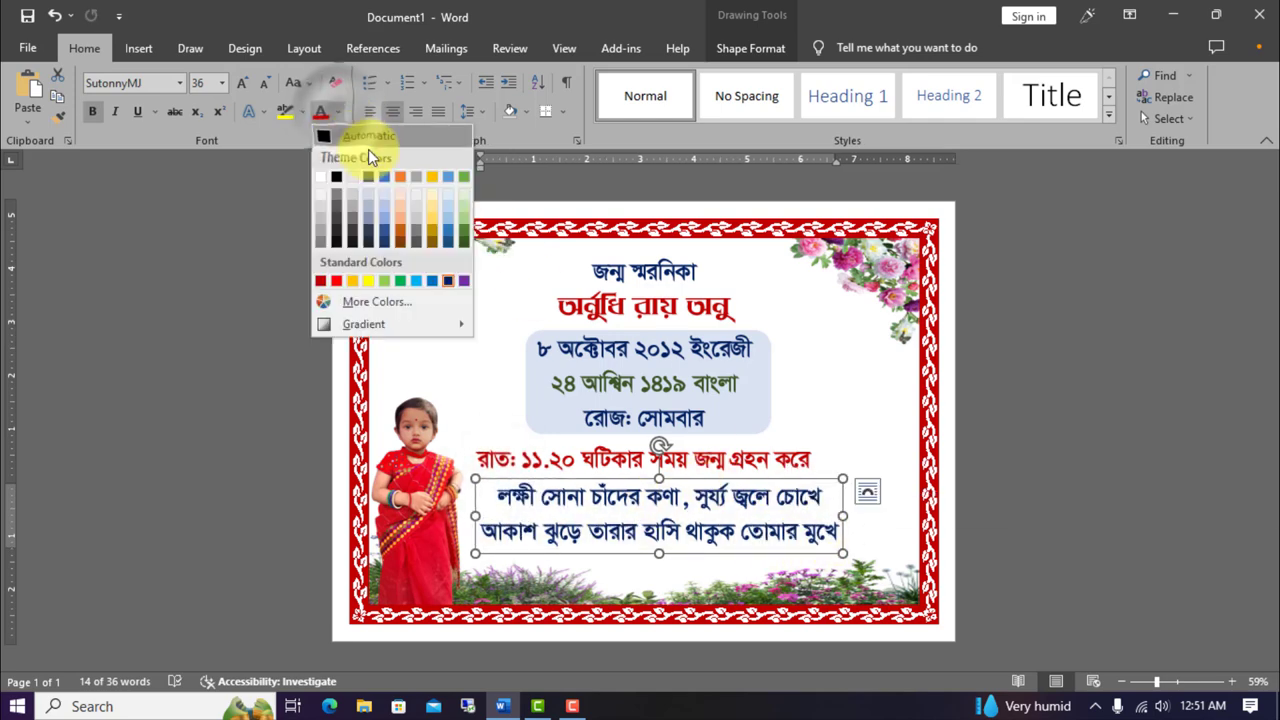
pyautogui.click(418, 281)
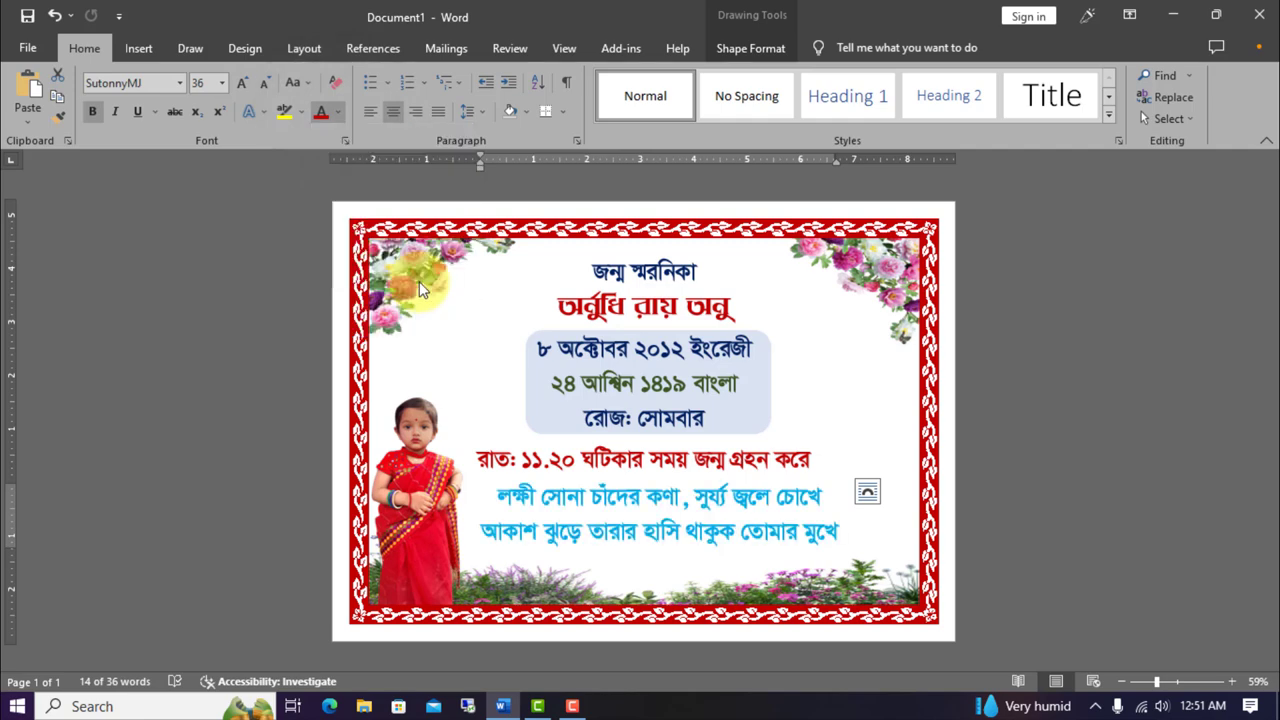
pyautogui.moveTo(804, 478); pyautogui.dragTo(807, 478)
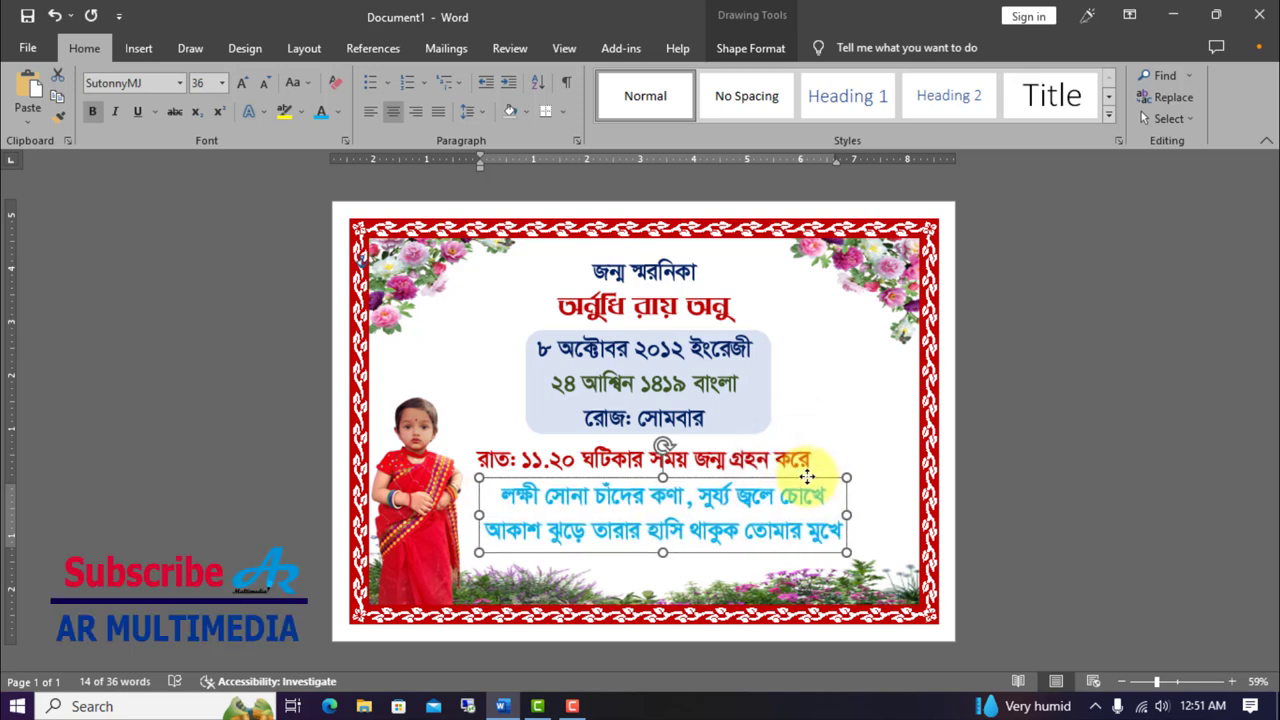
pyautogui.click(993, 495)
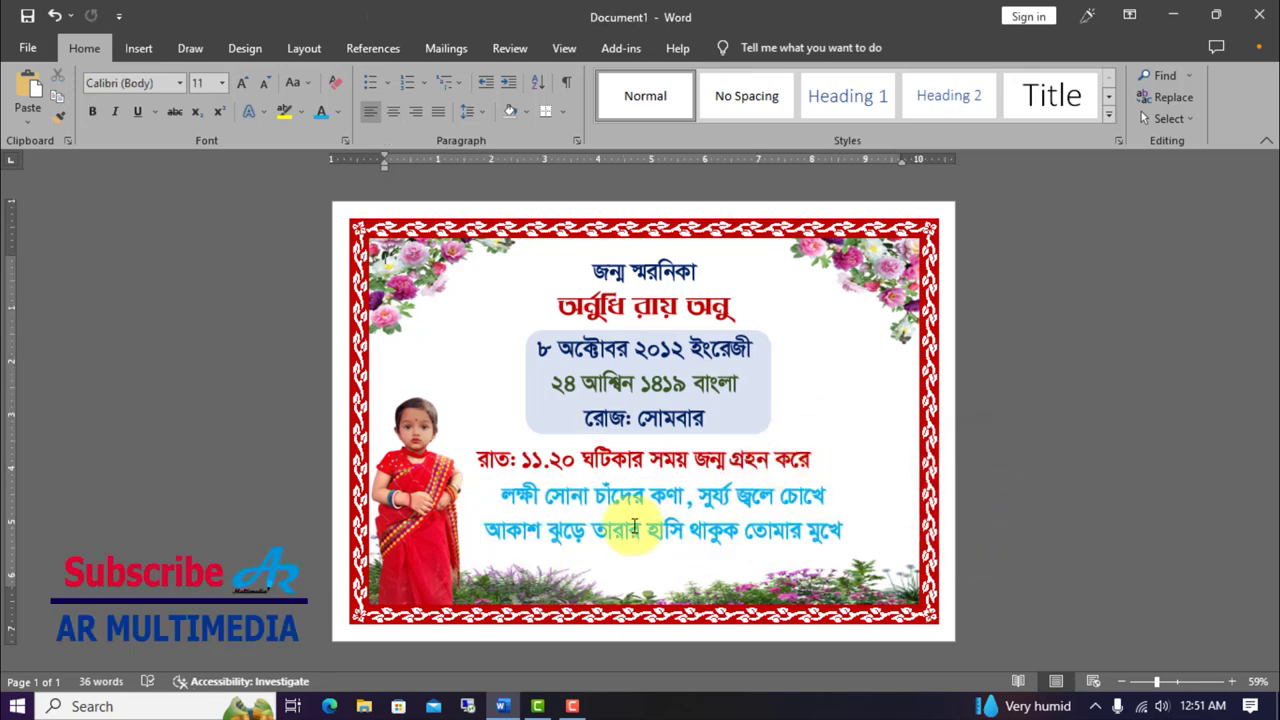
# Place a title-box copy at the card's bottom reading 'শুভেচ্ছান্তে:' plus the sender's name, centred horizontally
pyautogui.click(35, 88)
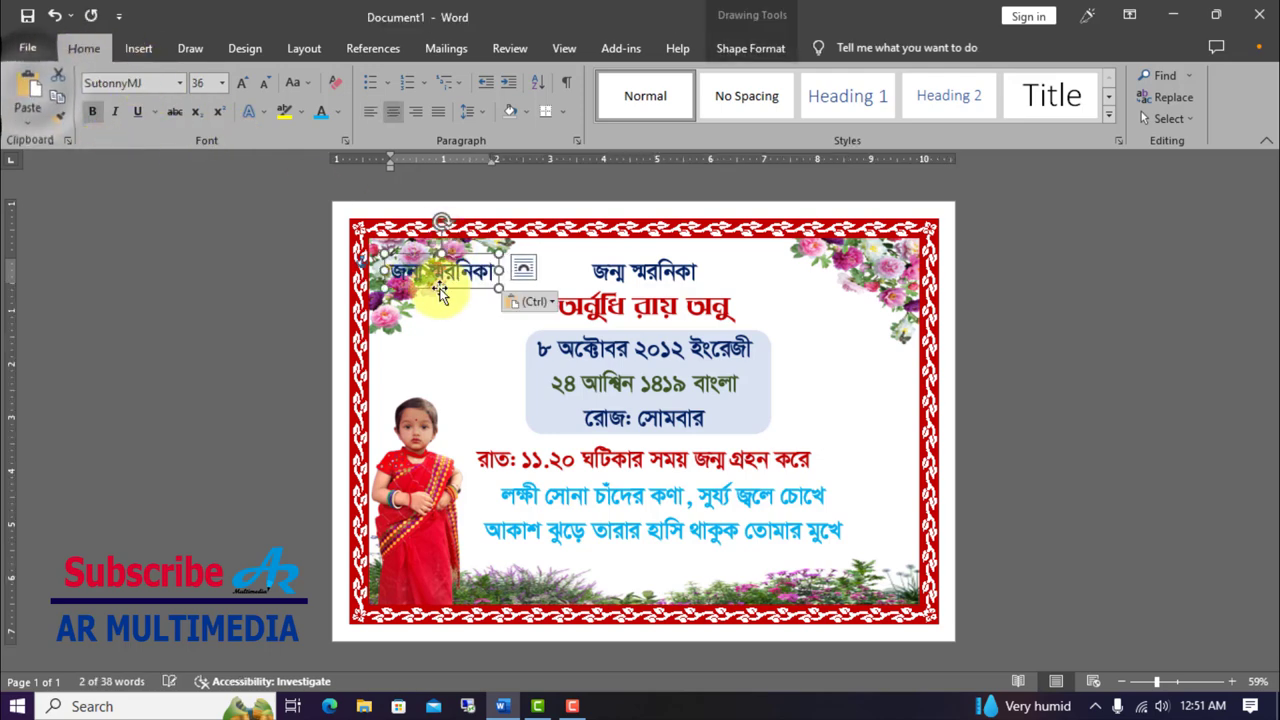
pyautogui.moveTo(457, 286); pyautogui.dragTo(457, 340)
pyautogui.moveTo(568, 441); pyautogui.dragTo(645, 570)
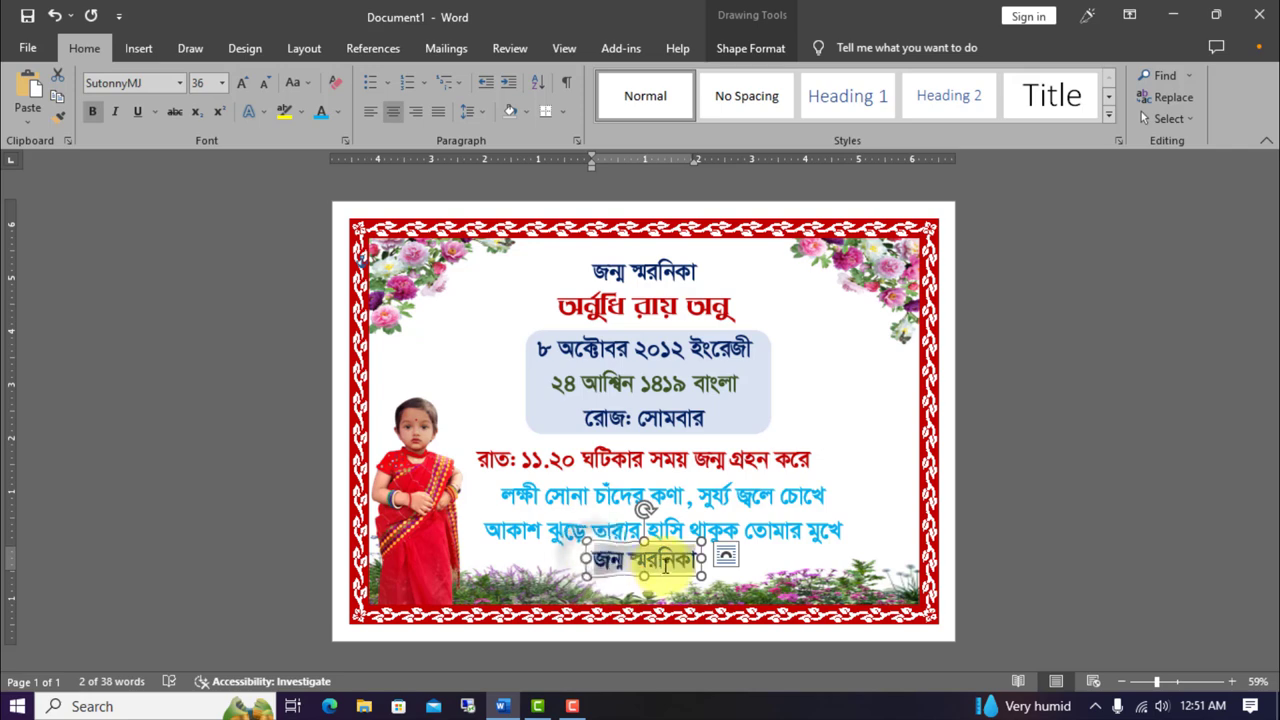
pyautogui.moveTo(597, 560); pyautogui.dragTo(700, 560)
pyautogui.write('শু')
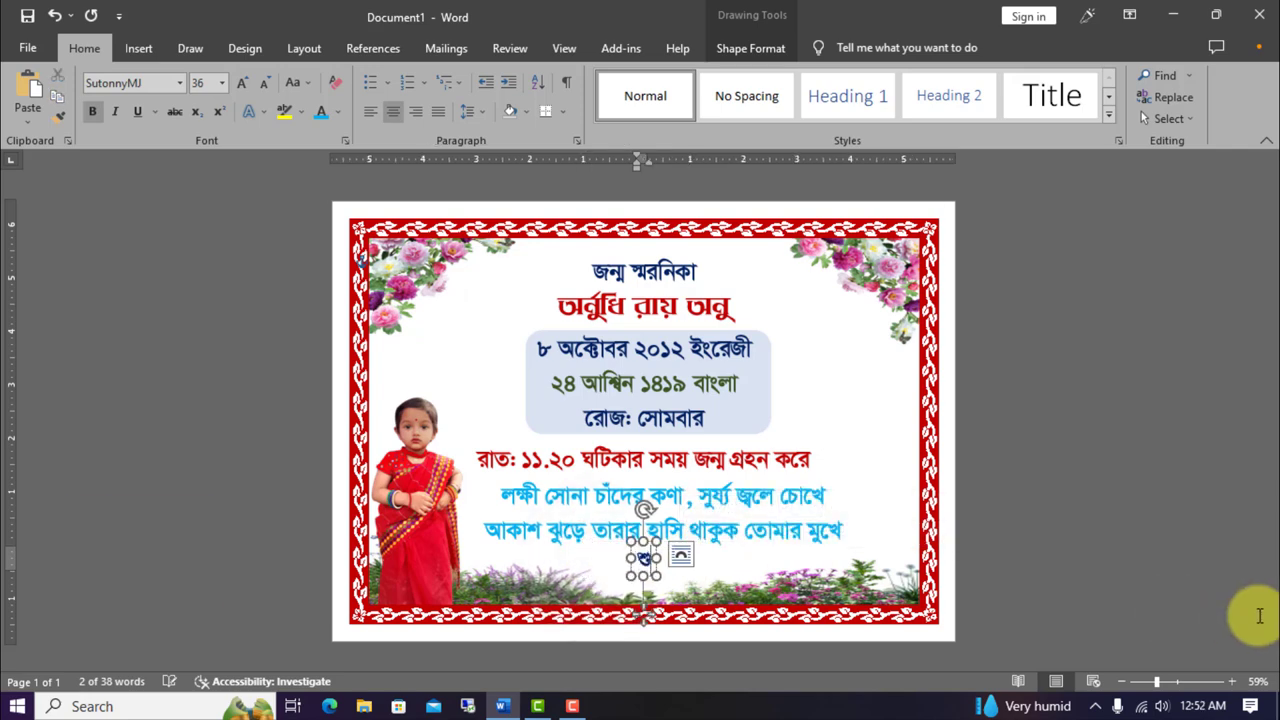
pyautogui.write('ভেচ্ছান্তে: অসিত রায়')
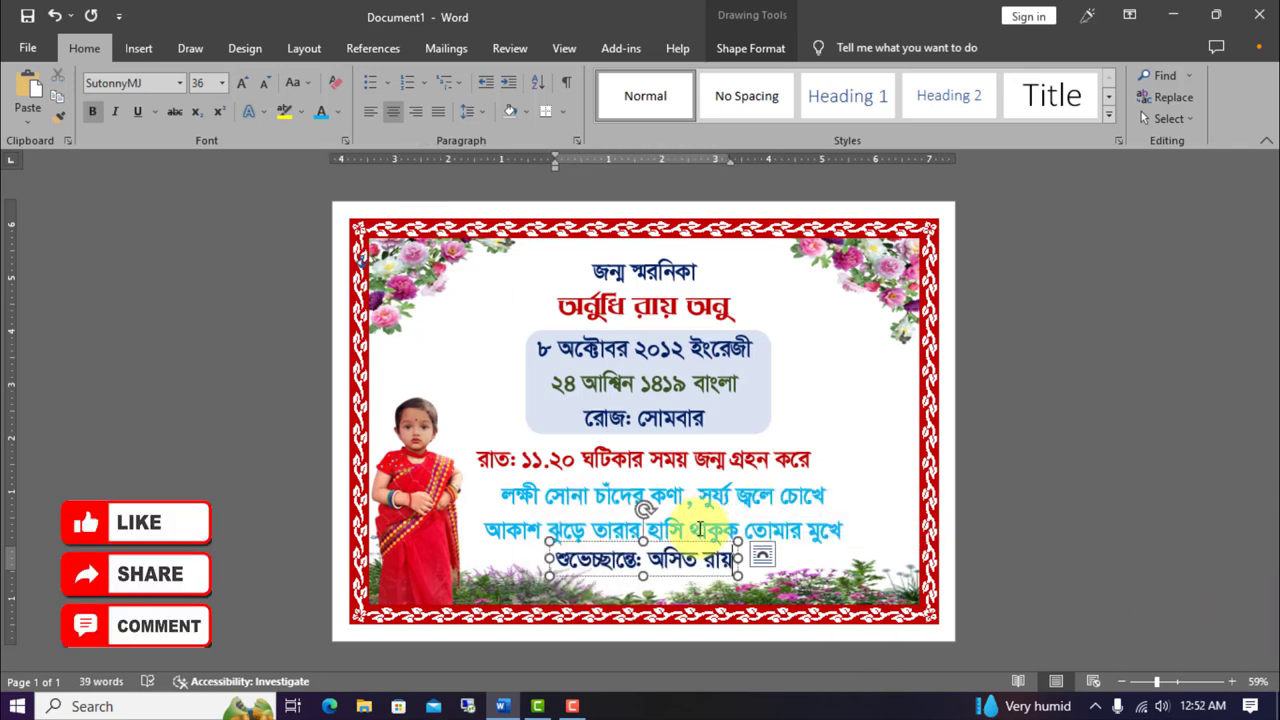
pyautogui.moveTo(700, 545); pyautogui.dragTo(701, 553)
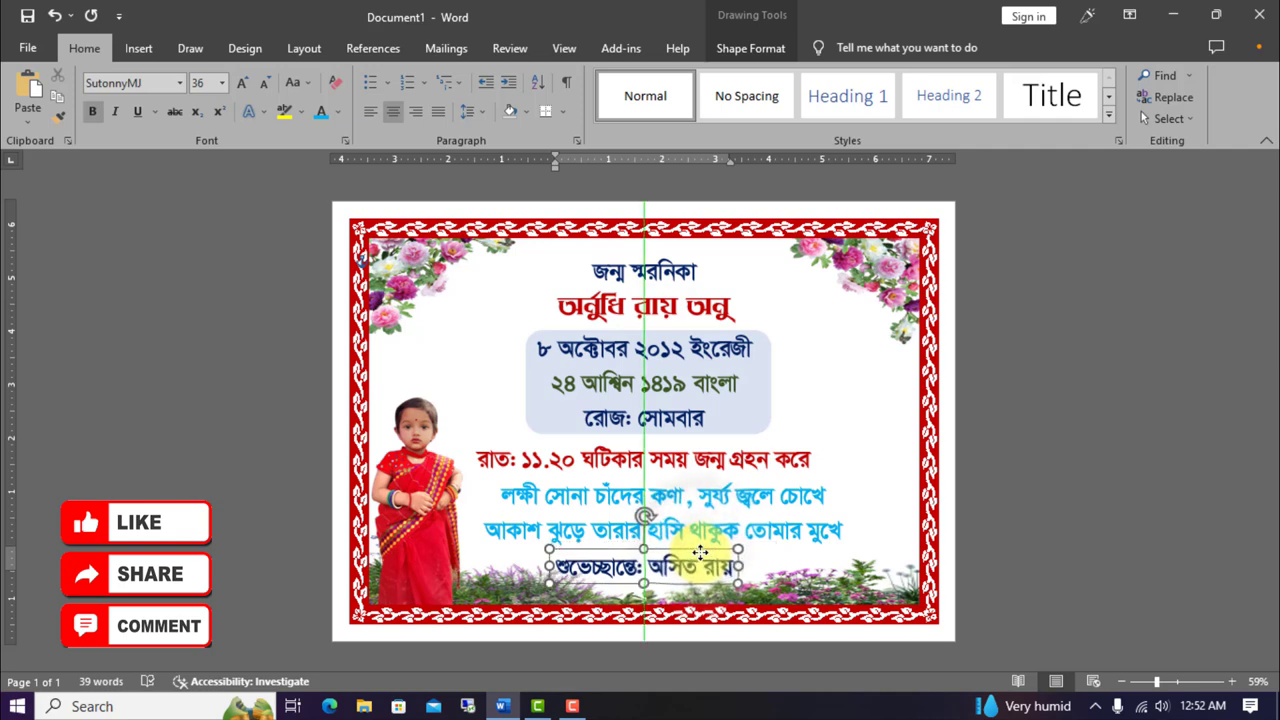
pyautogui.click(975, 504)
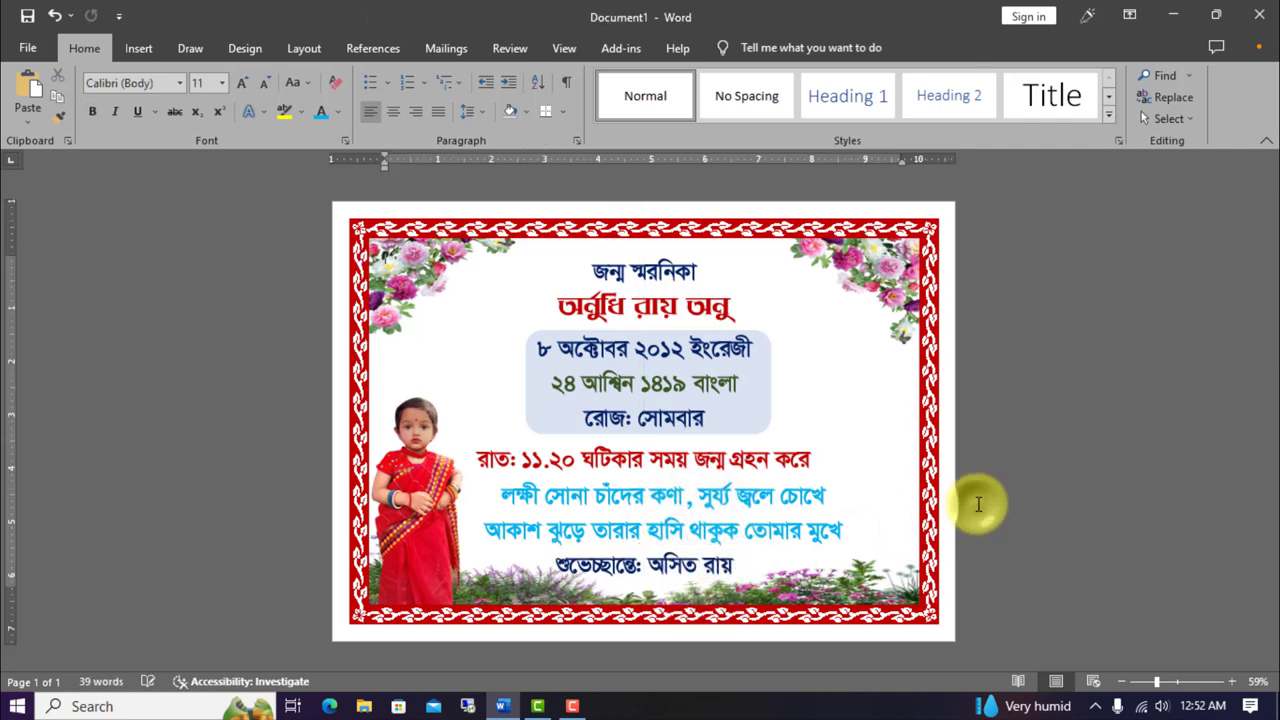
# Raise the girl's photo higher and stretch the top-left flower decoration taller against the border
pyautogui.moveTo(432, 475); pyautogui.dragTo(538, 300)
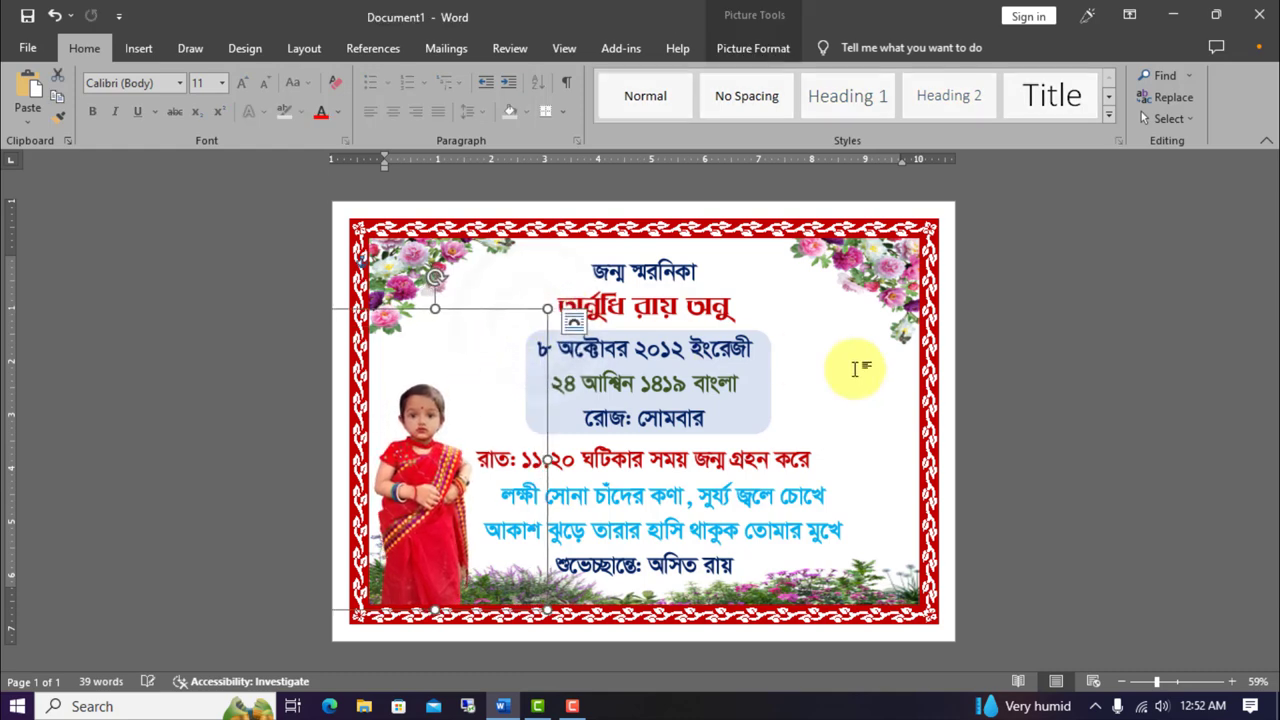
pyautogui.click(1068, 378)
pyautogui.click(490, 300)
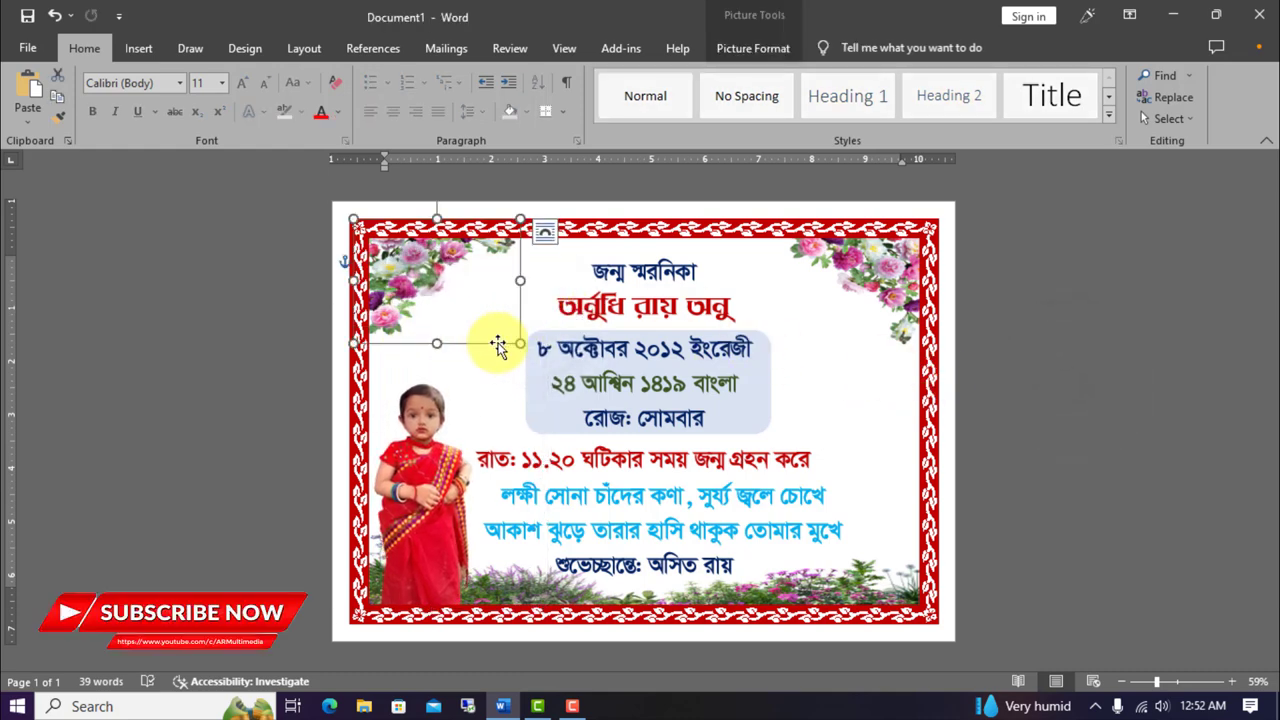
pyautogui.moveTo(439, 345); pyautogui.dragTo(452, 374)
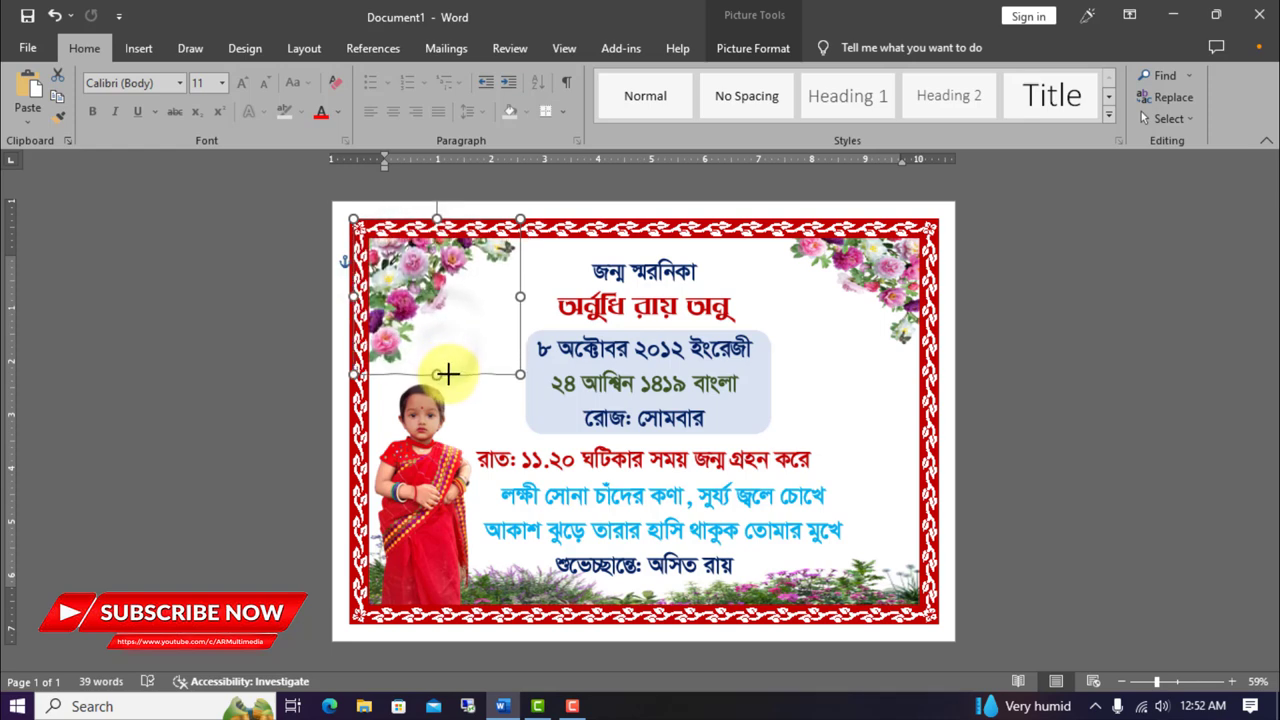
pyautogui.click(782, 290)
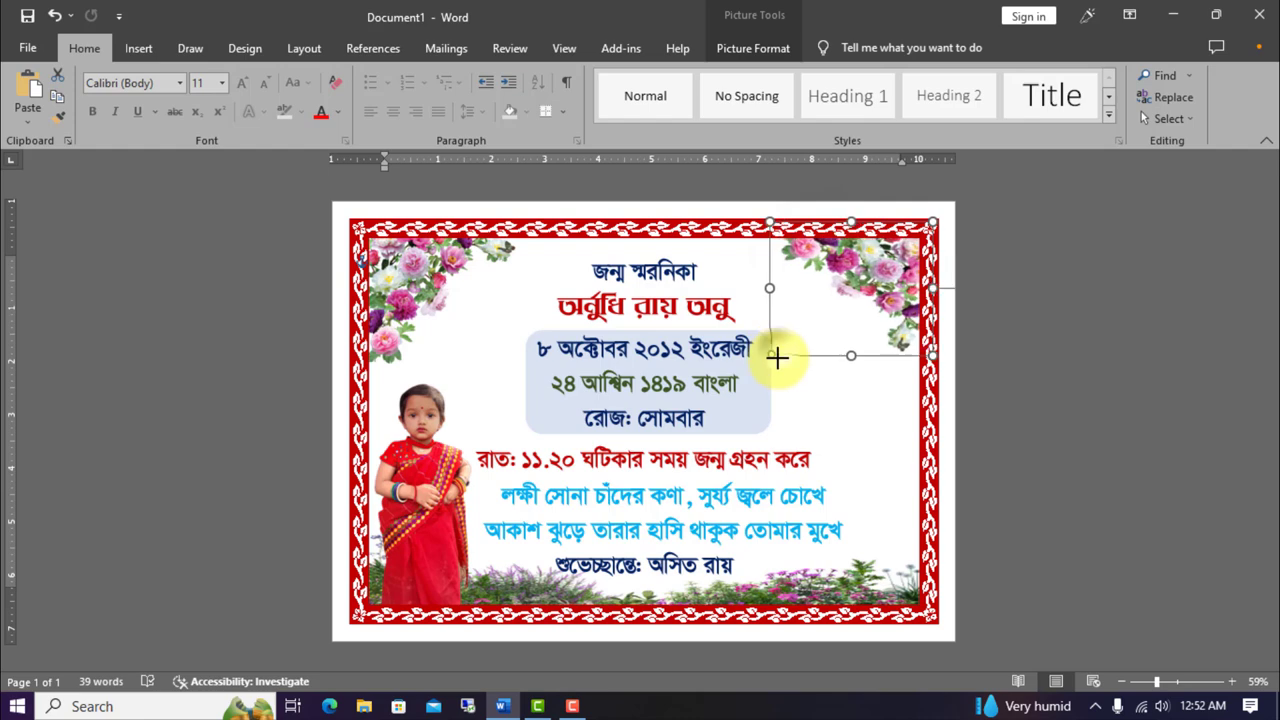
pyautogui.click(1068, 357)
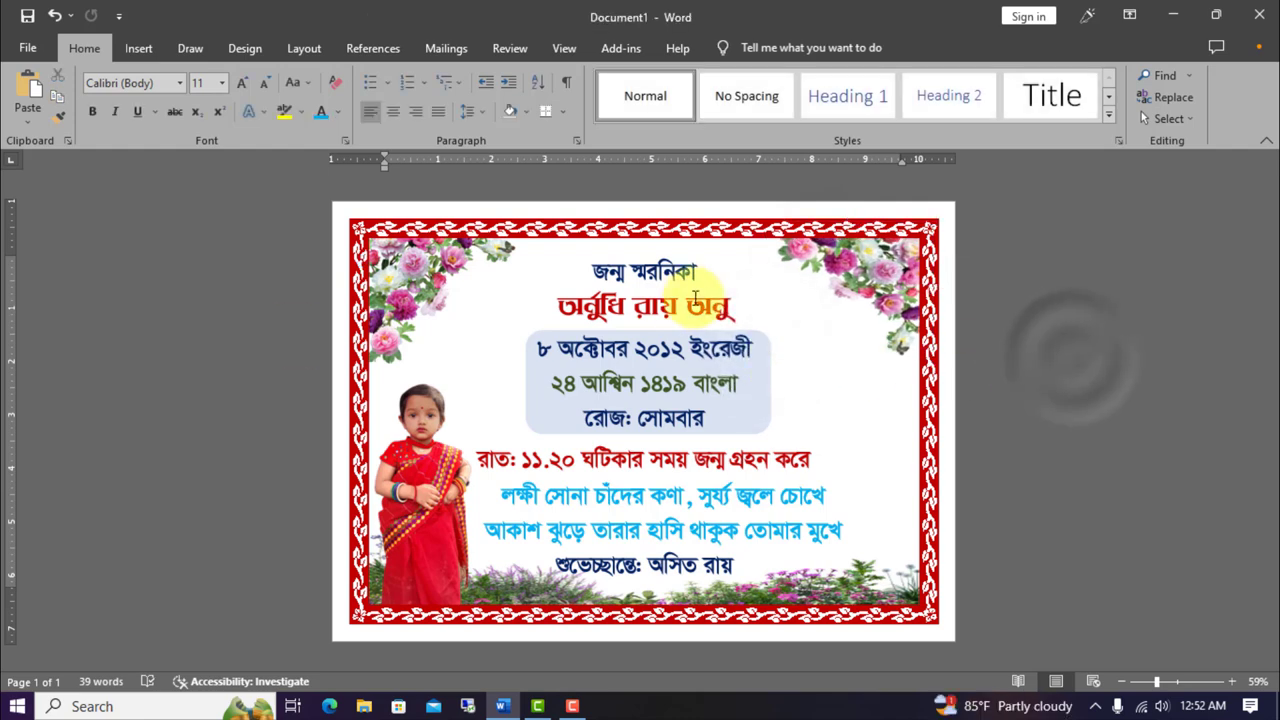
# Insert the 'images' flower picture behind text, flattened to a 0.49 × 3.93 inch strip above the title
pyautogui.click(138, 48)
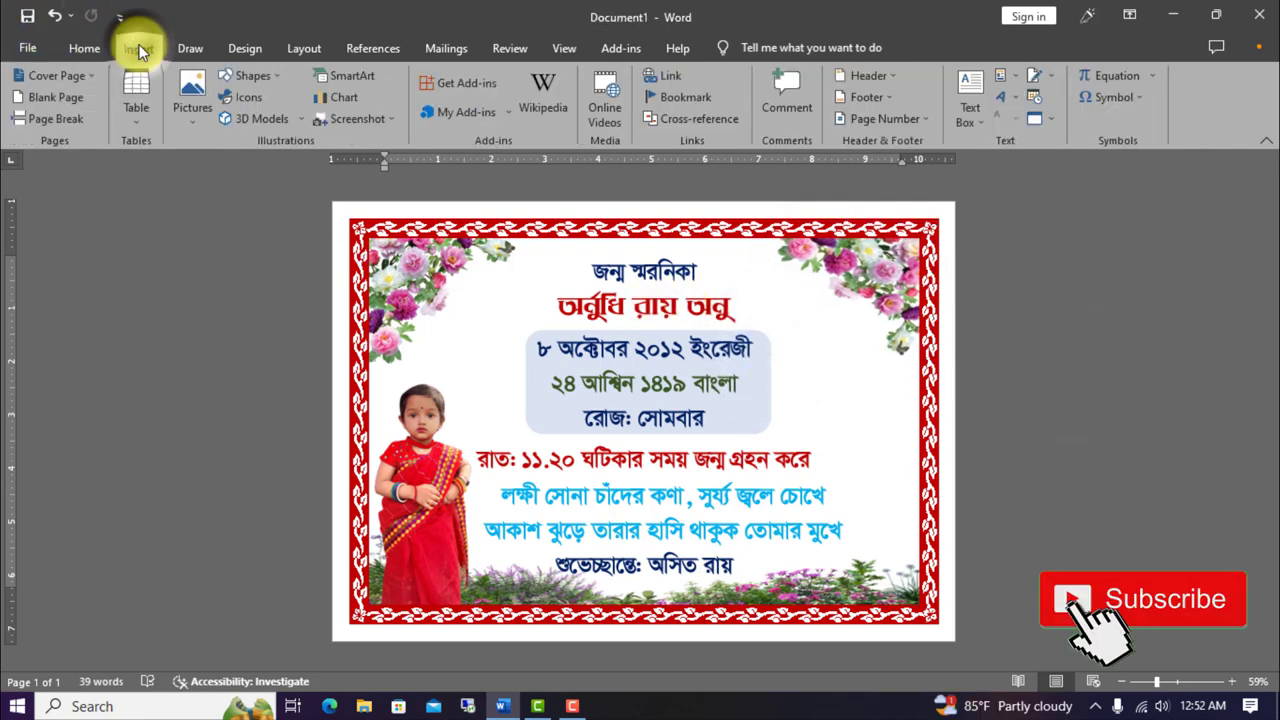
pyautogui.click(192, 98)
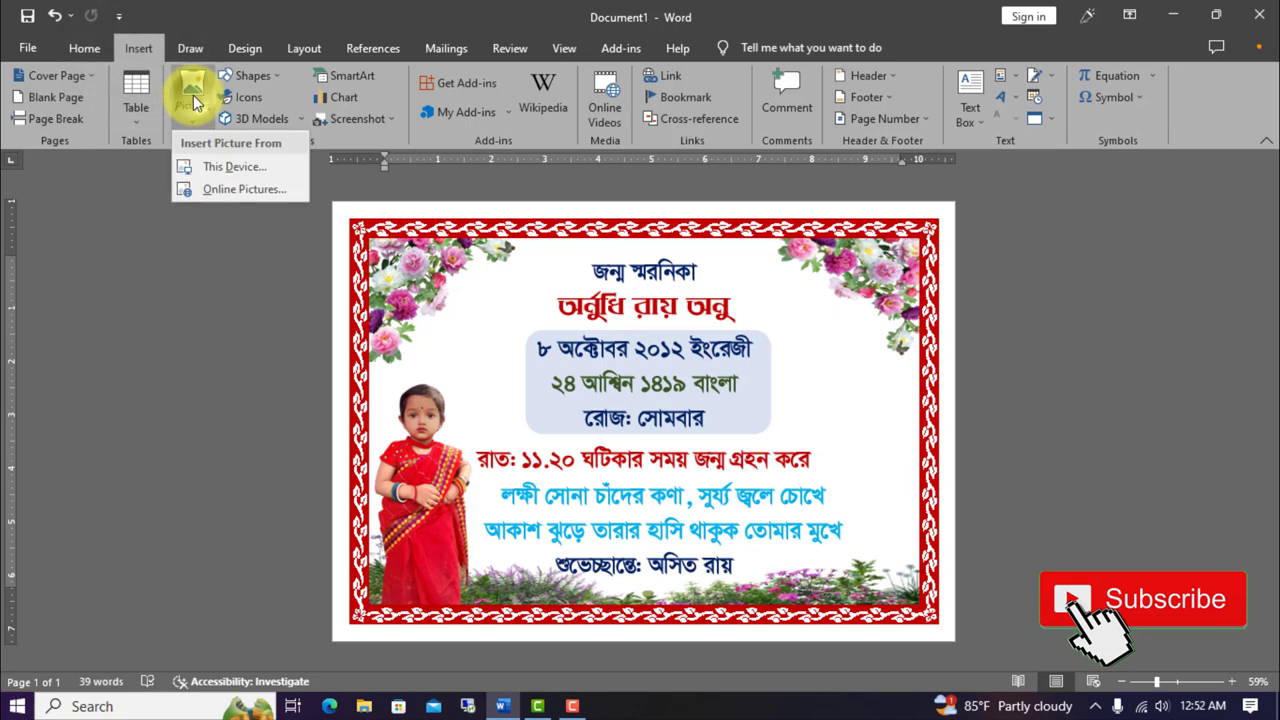
pyautogui.click(220, 166)
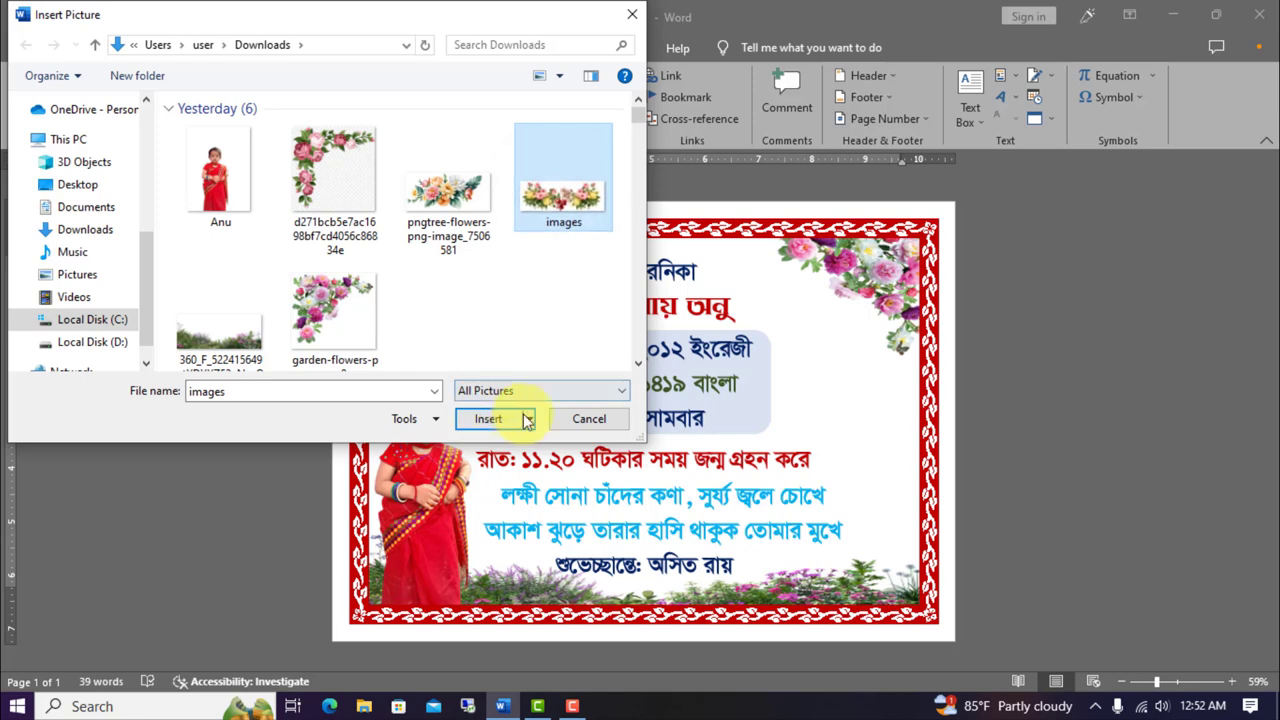
pyautogui.click(490, 419)
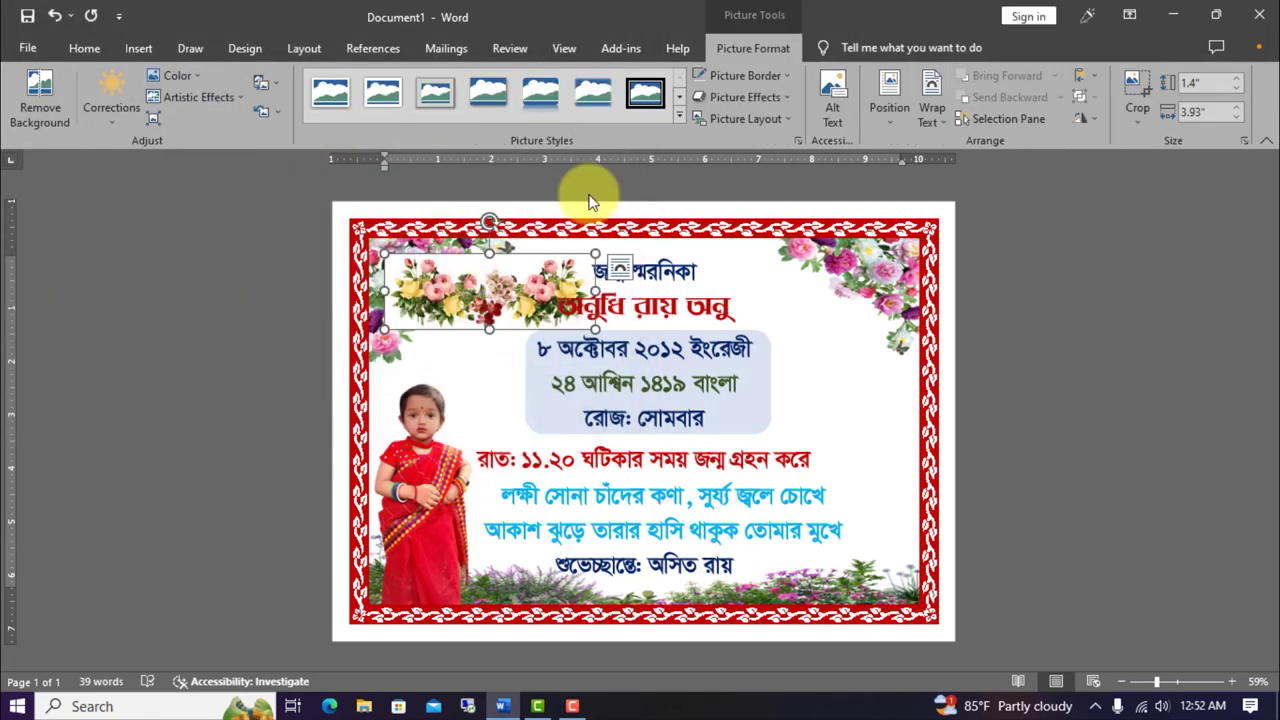
pyautogui.click(935, 110)
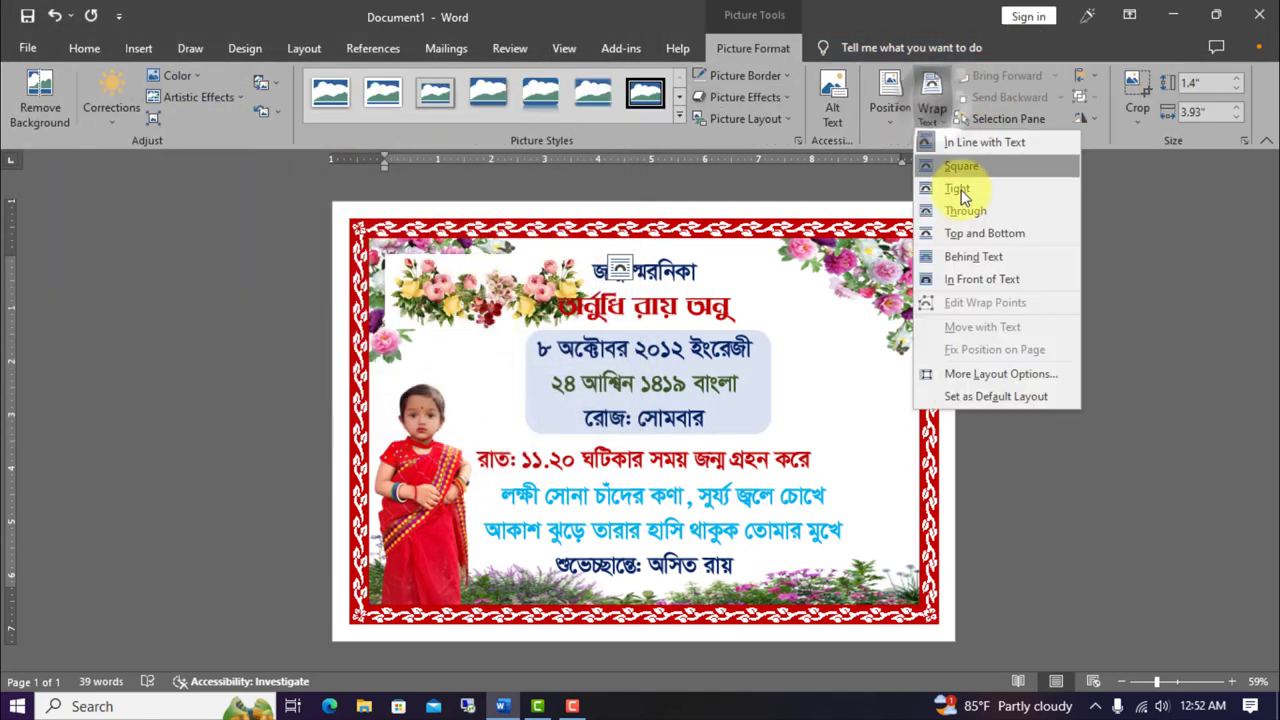
pyautogui.click(960, 251)
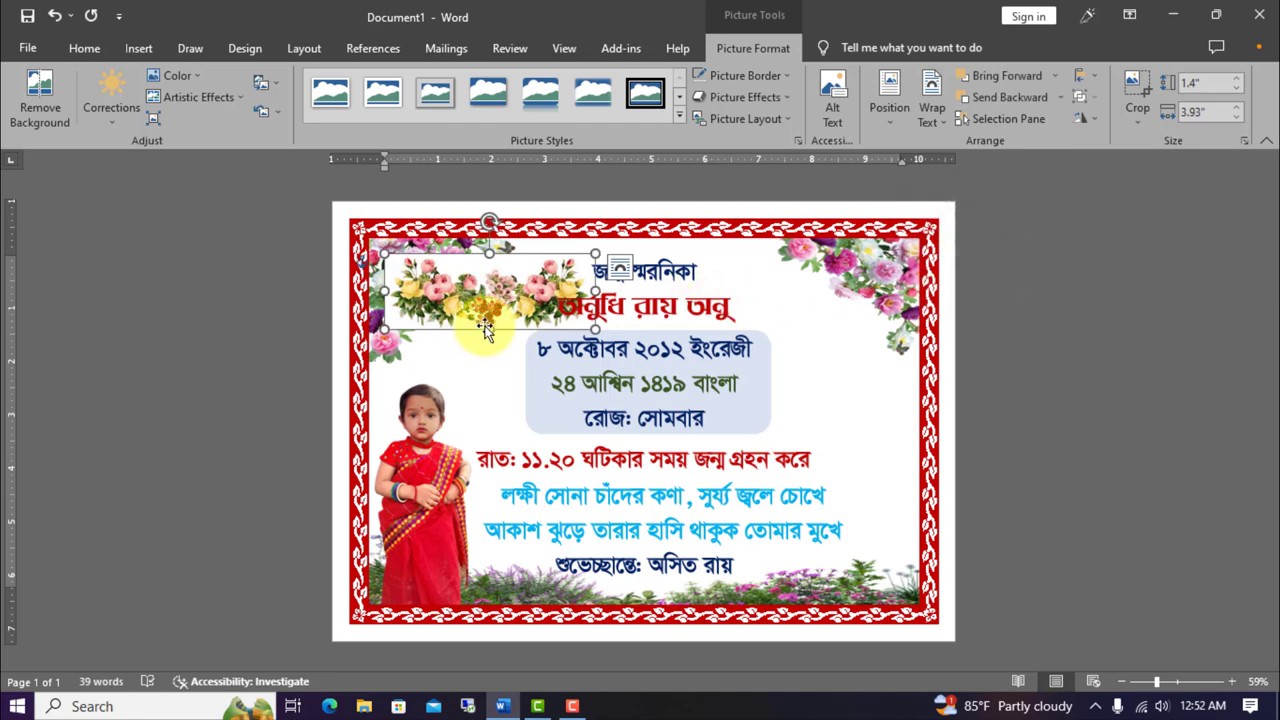
pyautogui.moveTo(484, 330)
pyautogui.mouseDown()
pyautogui.moveTo(502, 280)
pyautogui.moveTo(629, 248)
pyautogui.mouseUp()
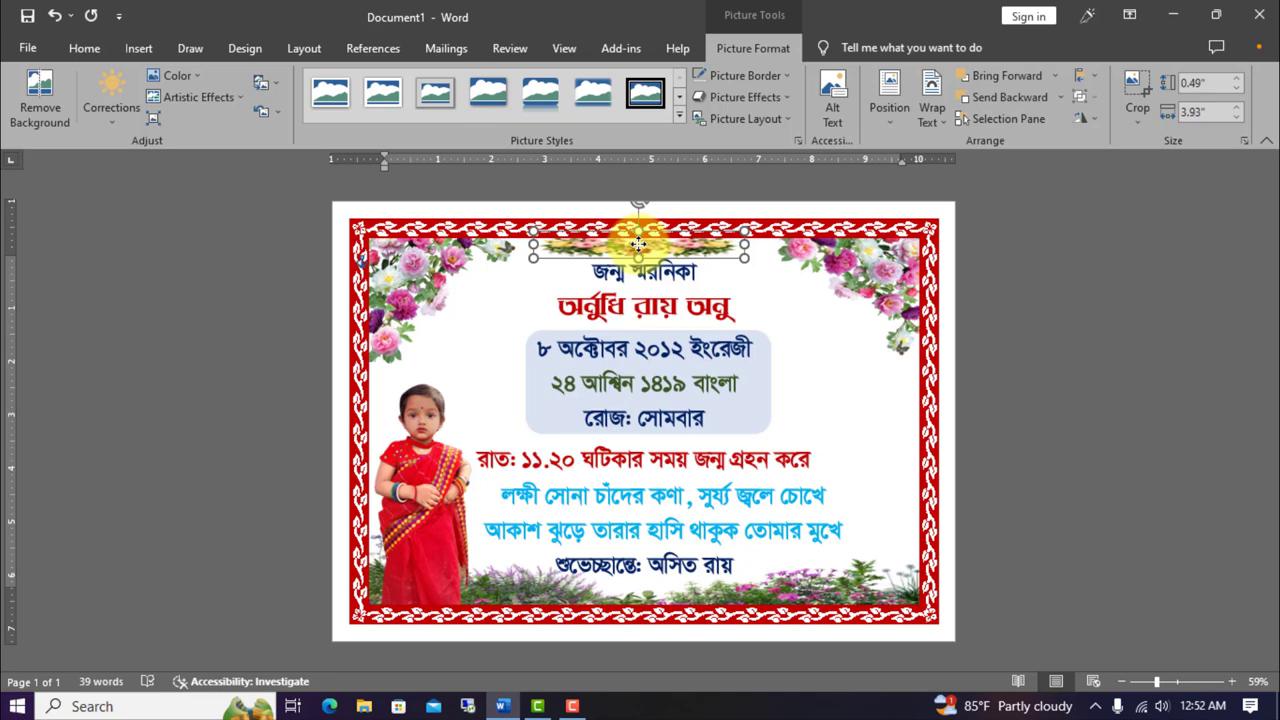
pyautogui.click(1005, 333)
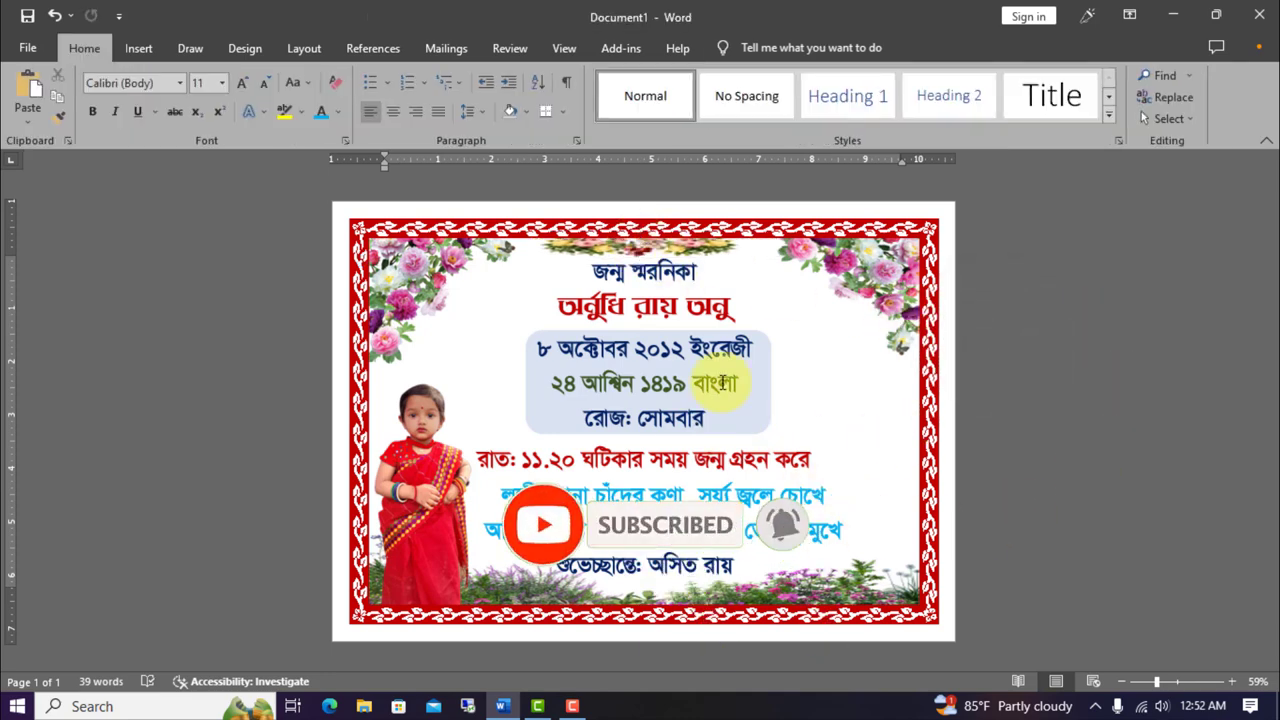
# Save the card as the Word document 'Shoronika Design' in Documents
pyautogui.click(26, 50)
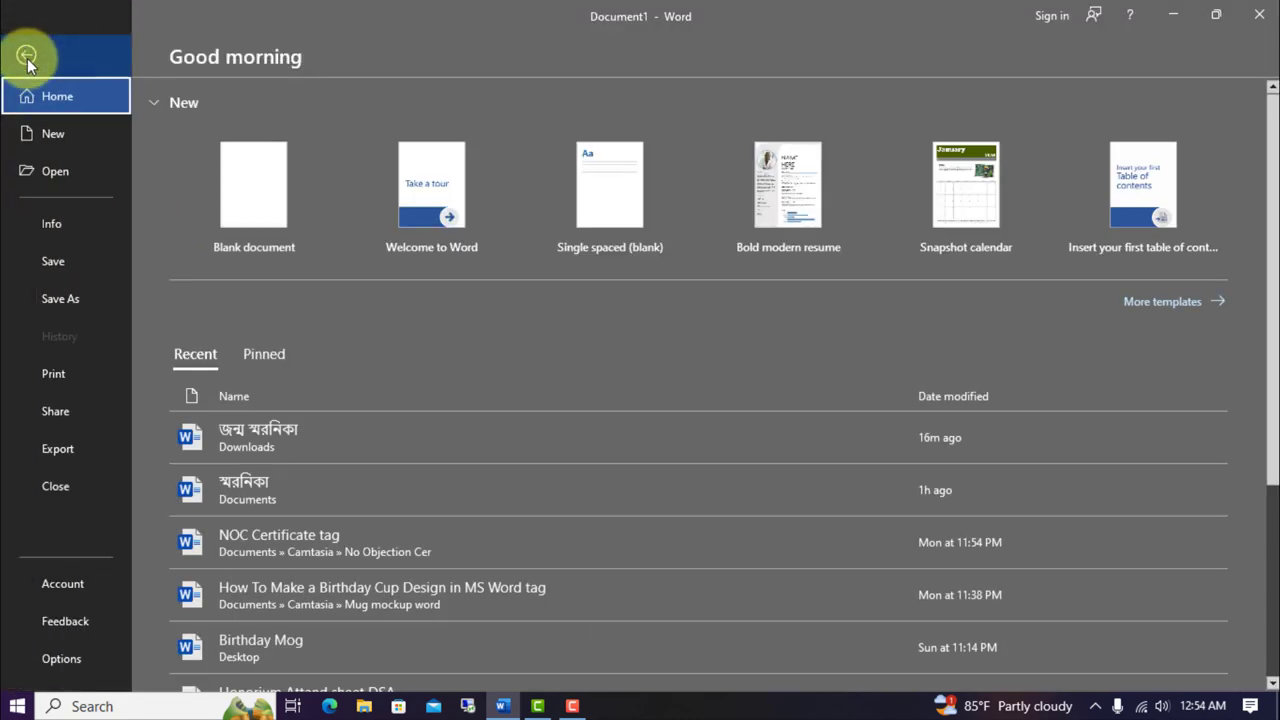
pyautogui.click(83, 262)
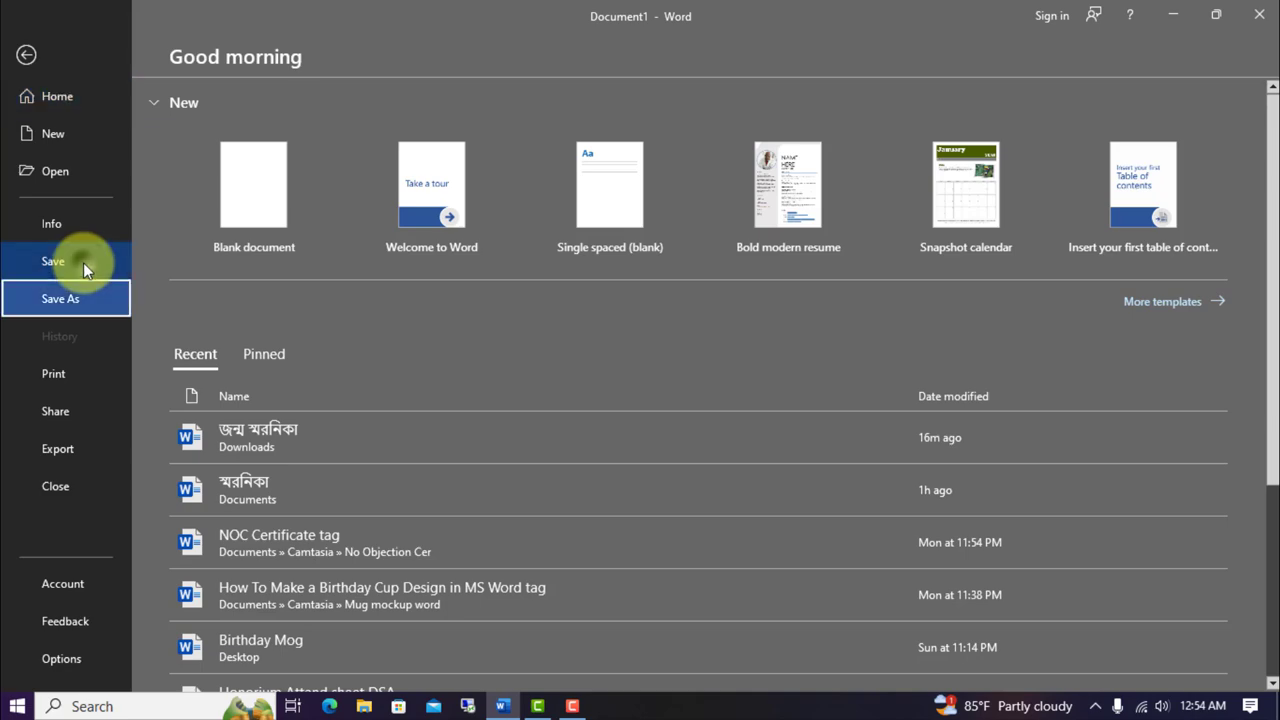
pyautogui.click(248, 271)
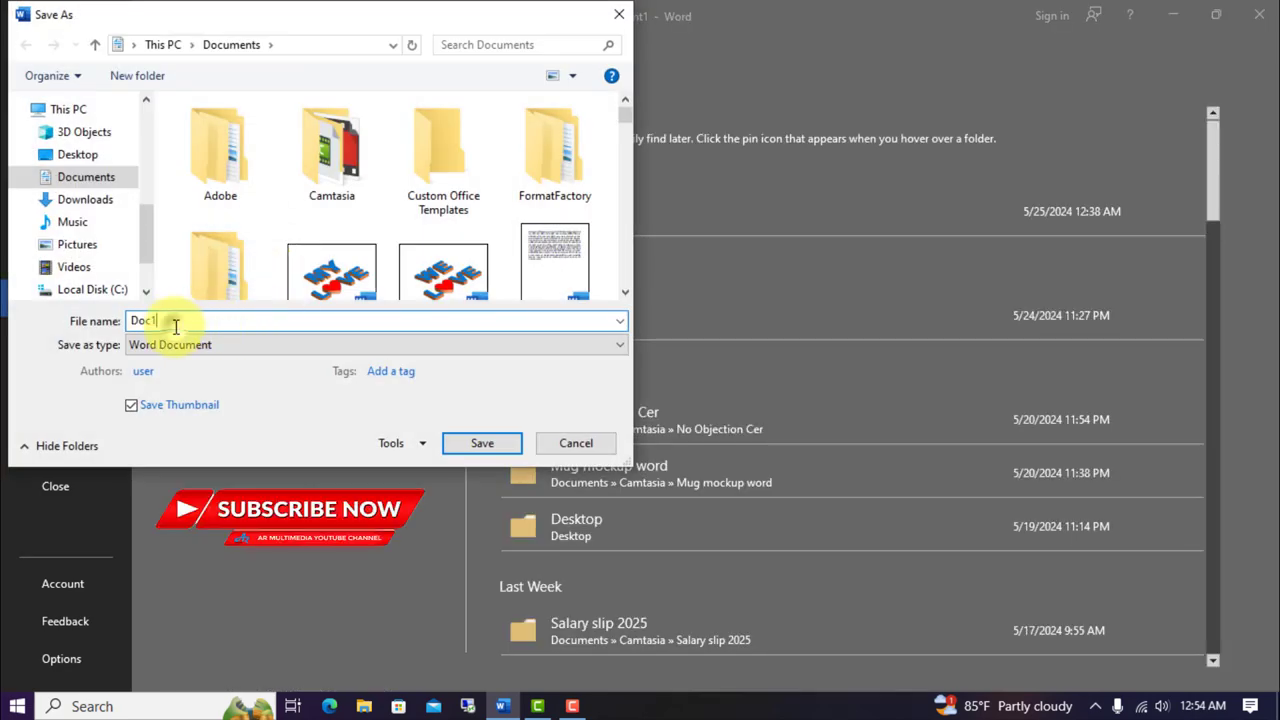
pyautogui.doubleClick(143, 321)
pyautogui.write('Shoro')
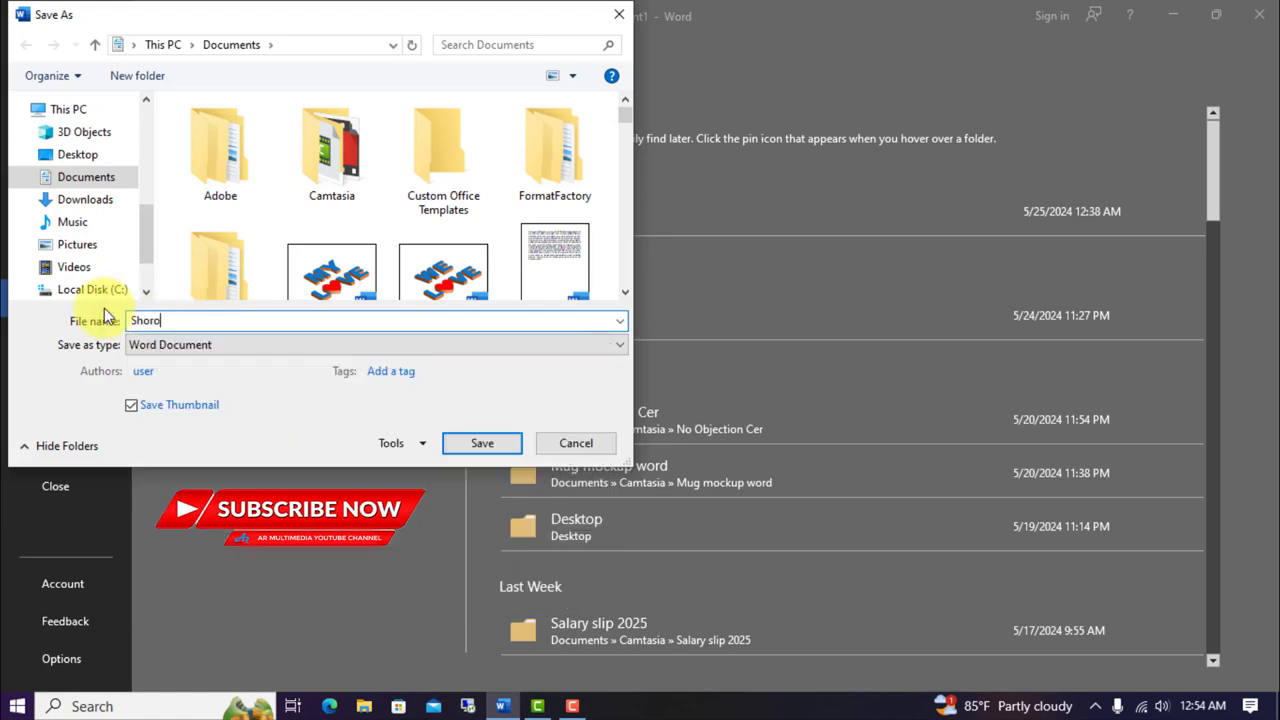
pyautogui.write('nika Design')
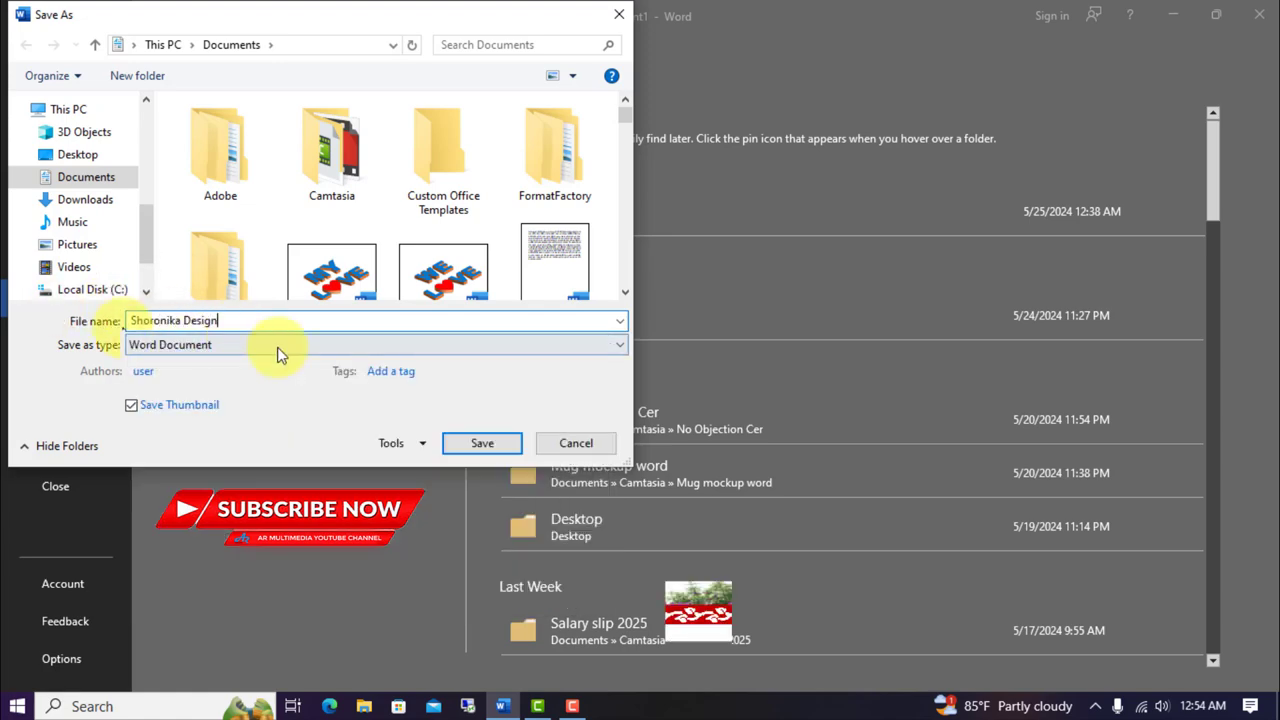
pyautogui.click(484, 443)
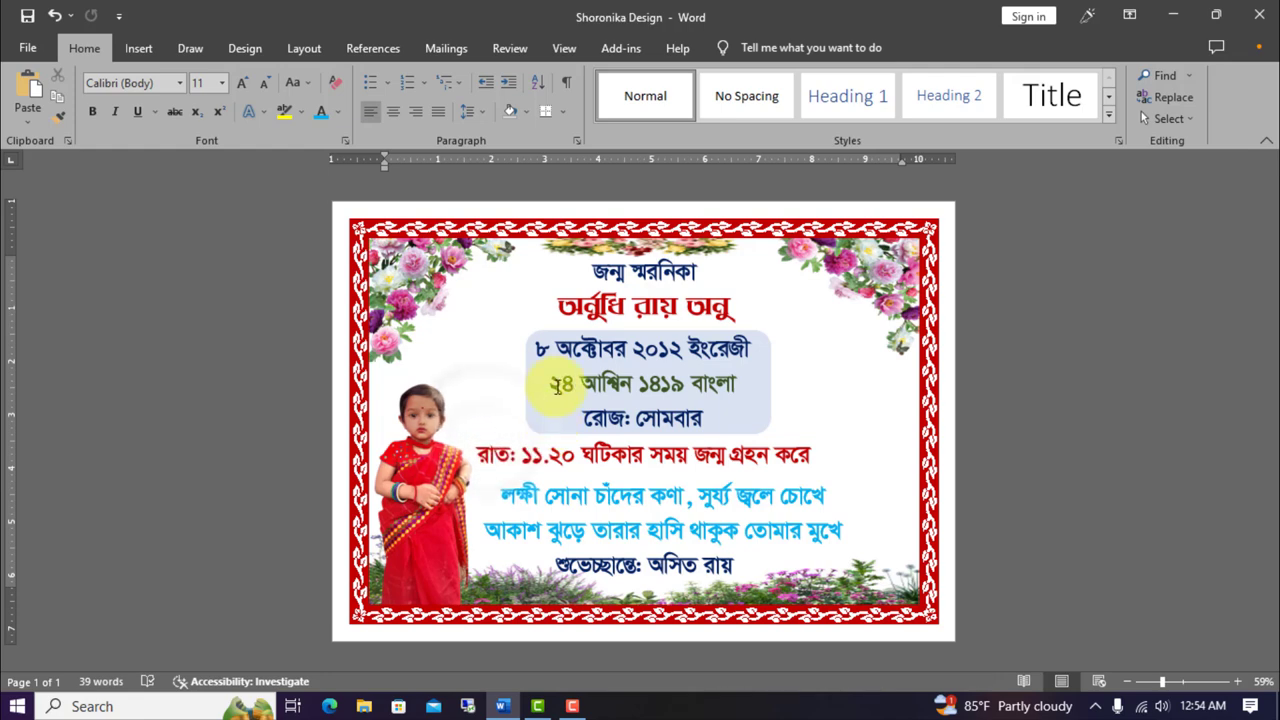